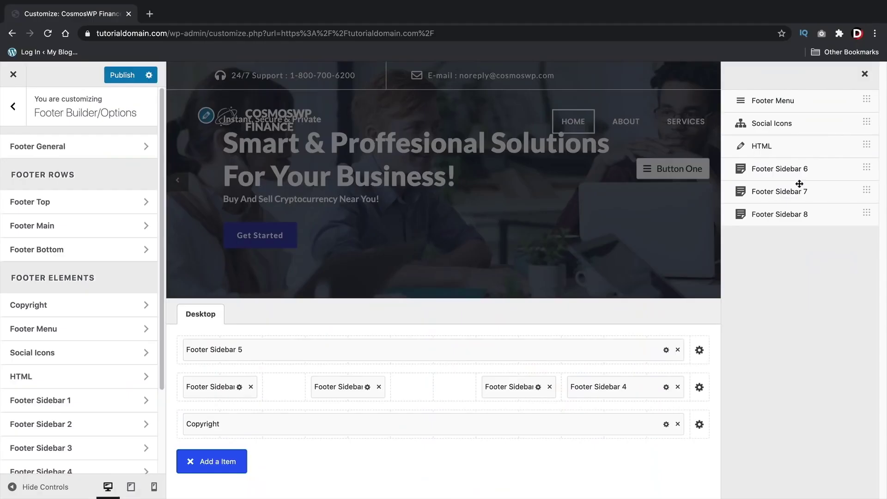
- Add Footer Sidebar 6 to the CosmosWP footer's second row, then browse the header style options
{"action": "left_click_drag", "start_coordinate": [794, 167], "coordinate": [428, 387]}
{"action": "left_click", "coordinate": [425, 388]}
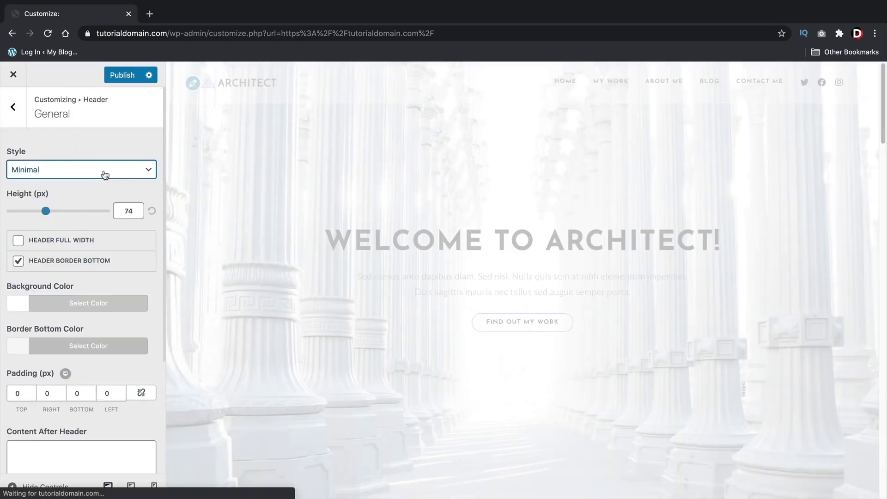
{"action": "left_click", "coordinate": [105, 174]}
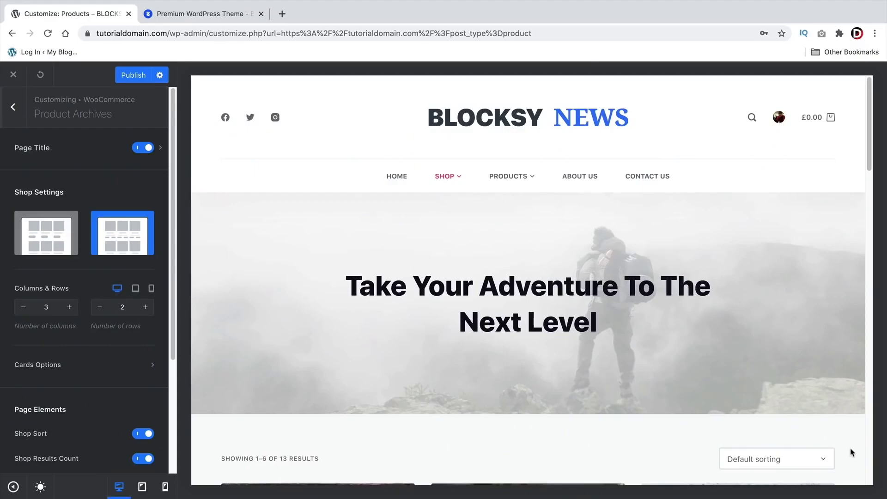
{"action": "scroll", "coordinate": [851, 446], "scroll_direction": "down", "scroll_amount": 7}
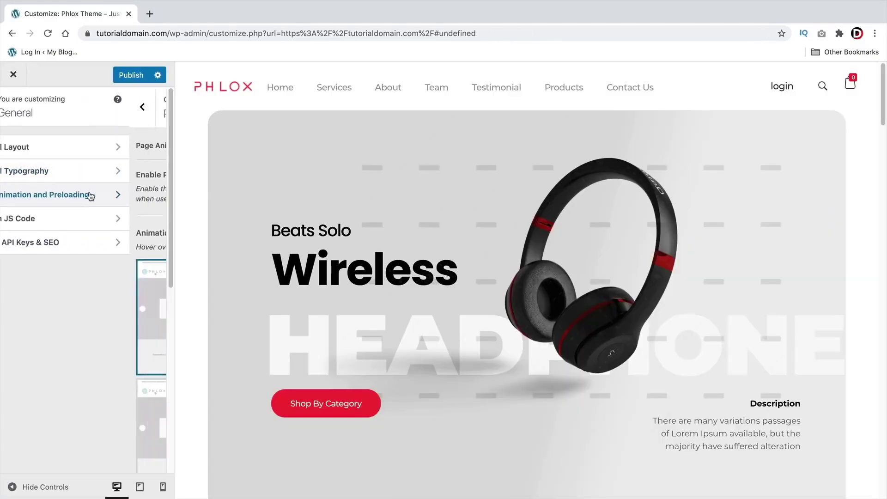
{"action": "scroll", "coordinate": [88, 231], "scroll_direction": "down", "scroll_amount": 7}
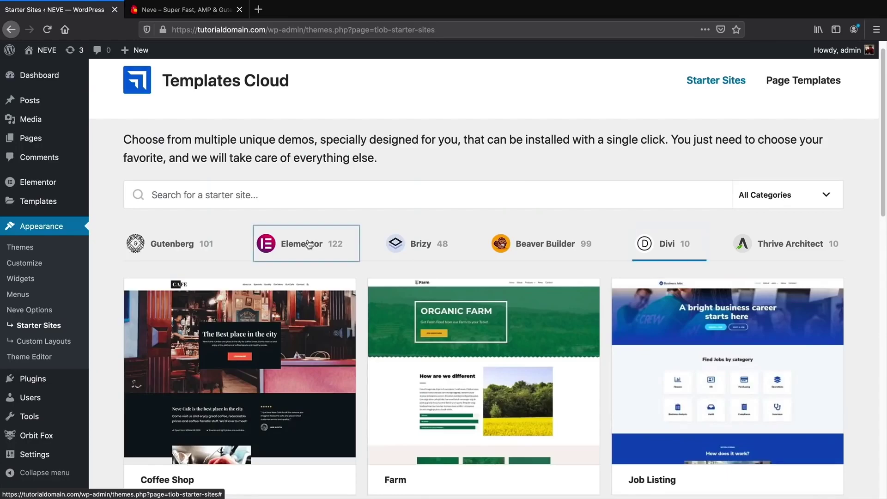
- Compare the Elementor and Gutenberg starter sites, ending on Elementor
{"action": "left_click", "coordinate": [309, 244]}
{"action": "scroll", "coordinate": [277, 231], "scroll_direction": "down", "scroll_amount": 2}
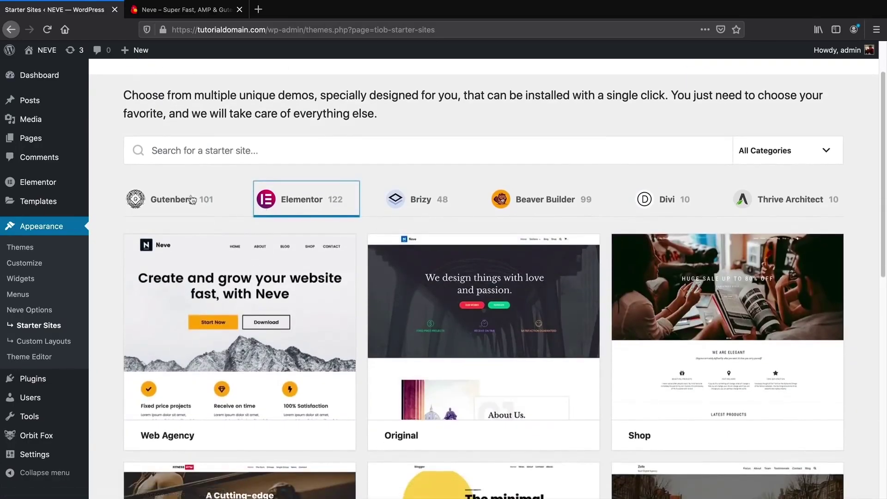
{"action": "left_click", "coordinate": [185, 198]}
{"action": "left_click", "coordinate": [291, 209]}
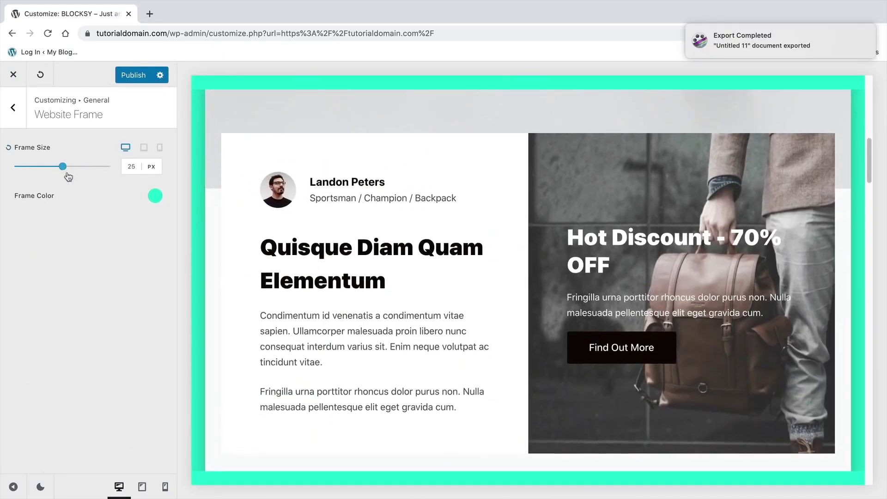
- Make the Blocksy website frame black, then open Suki's Search Results Page settings
{"action": "left_click", "coordinate": [155, 196]}
{"action": "left_click", "coordinate": [45, 226]}
{"action": "left_click", "coordinate": [89, 226]}
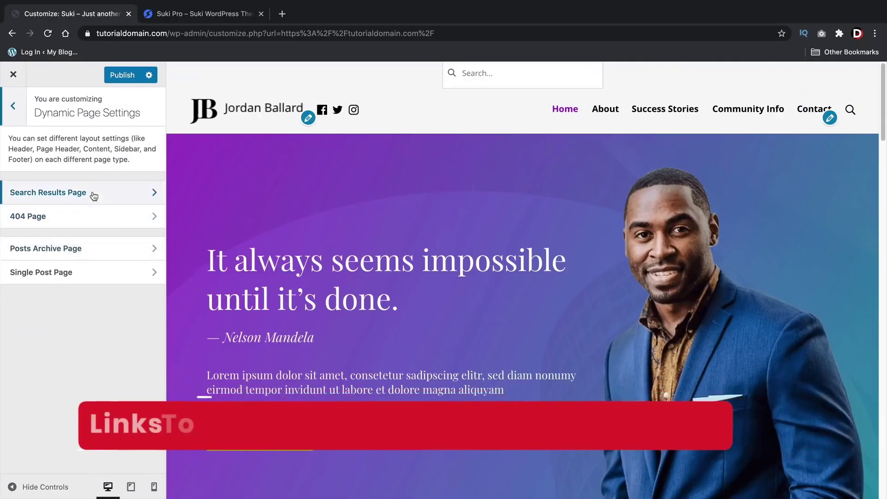
{"action": "left_click", "coordinate": [91, 193]}
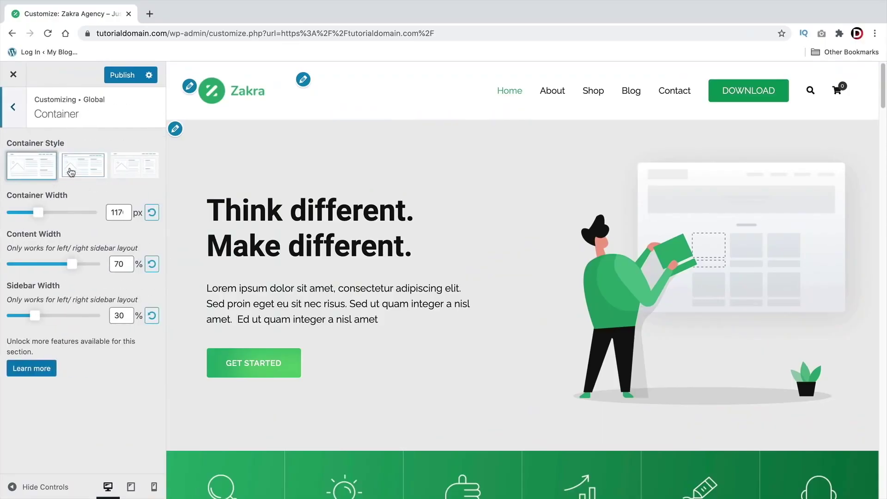
- Set Zakra's container to the third style and move the header logo to the right
{"action": "left_click", "coordinate": [71, 172]}
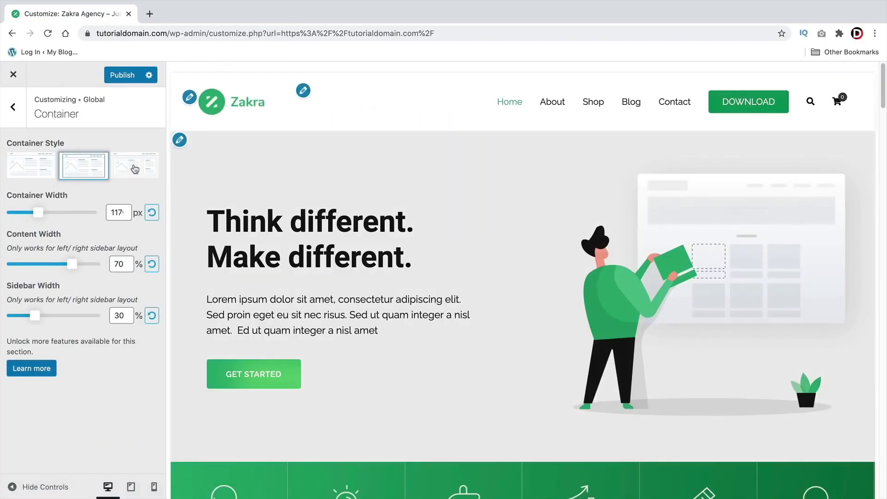
{"action": "left_click", "coordinate": [135, 167]}
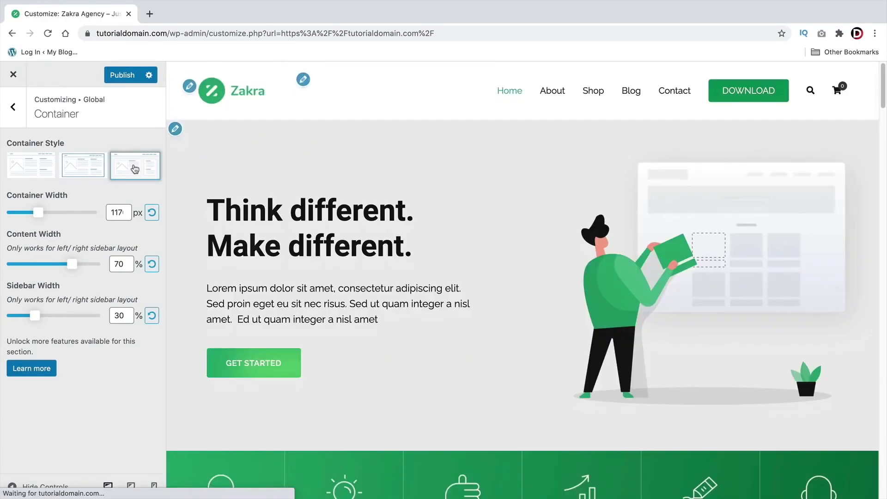
{"action": "left_click", "coordinate": [303, 80]}
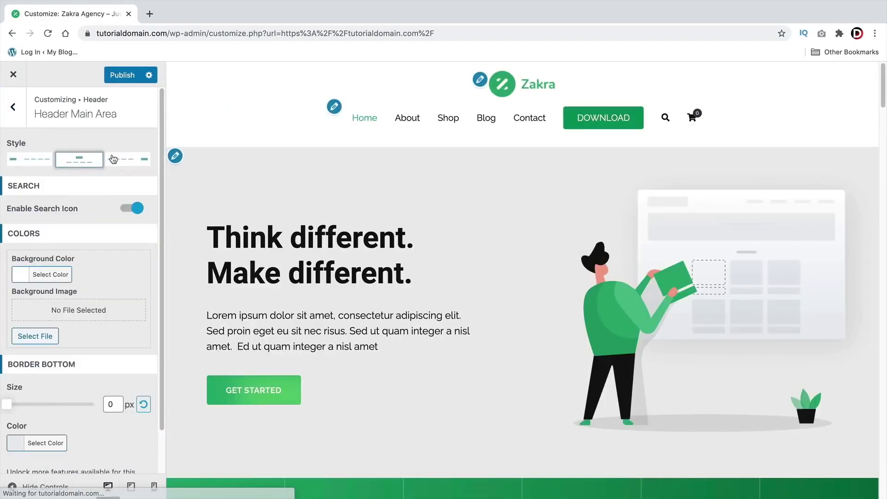
{"action": "left_click", "coordinate": [128, 159]}
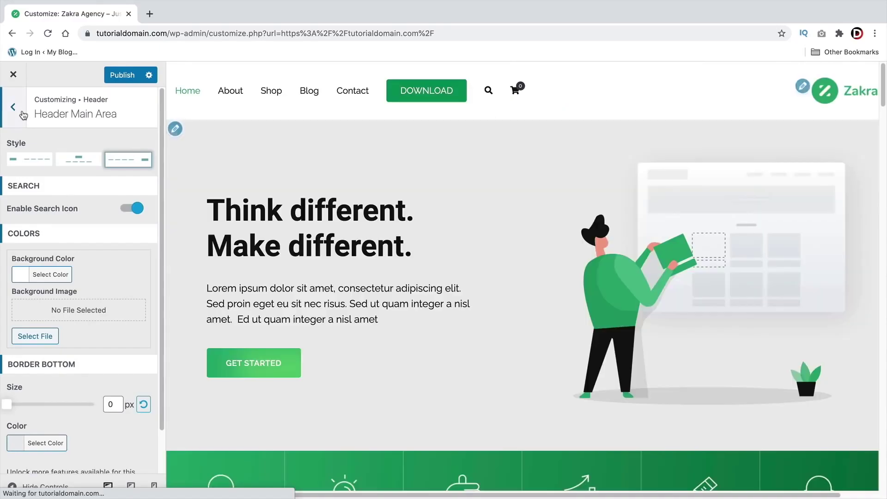
{"action": "left_click", "coordinate": [24, 115]}
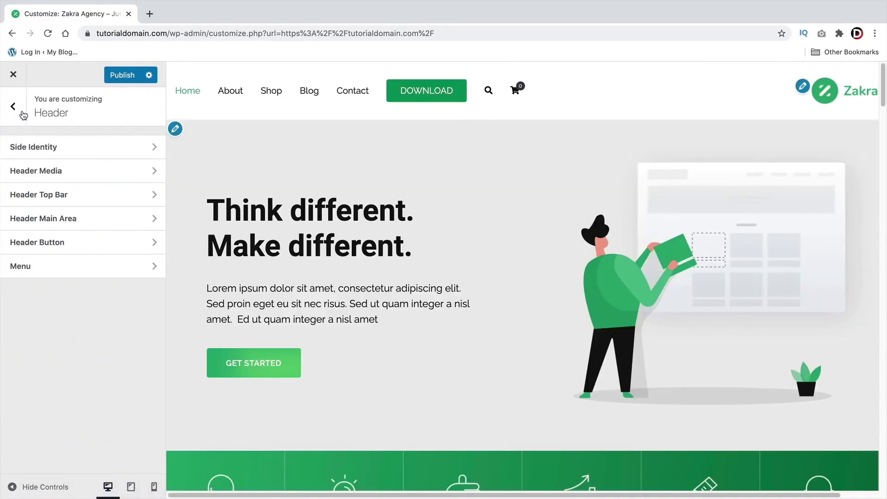
- Enable the Header Top Bar and choose the no-sidebar WooCommerce shop layout
{"action": "left_click", "coordinate": [68, 196]}
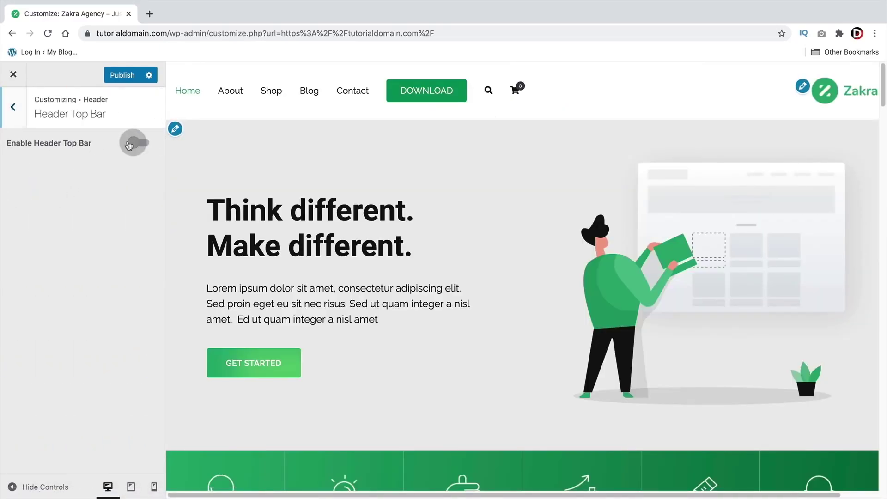
{"action": "left_click", "coordinate": [129, 146]}
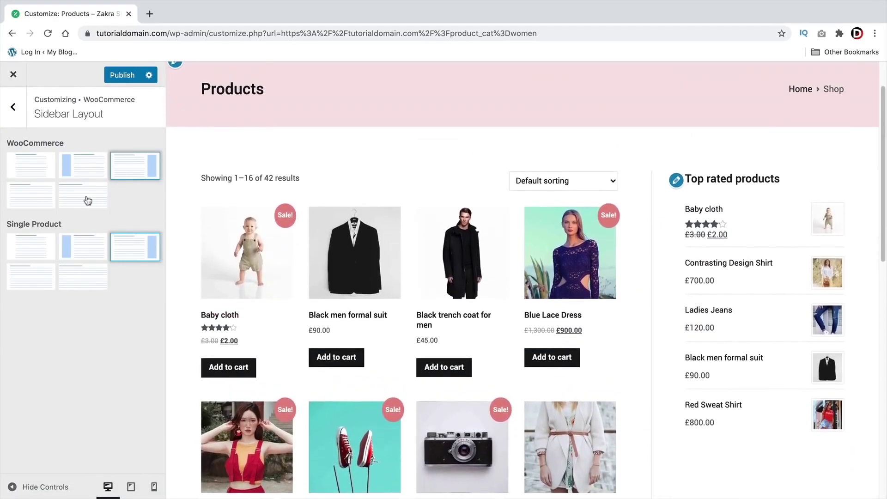
{"action": "left_click", "coordinate": [88, 200]}
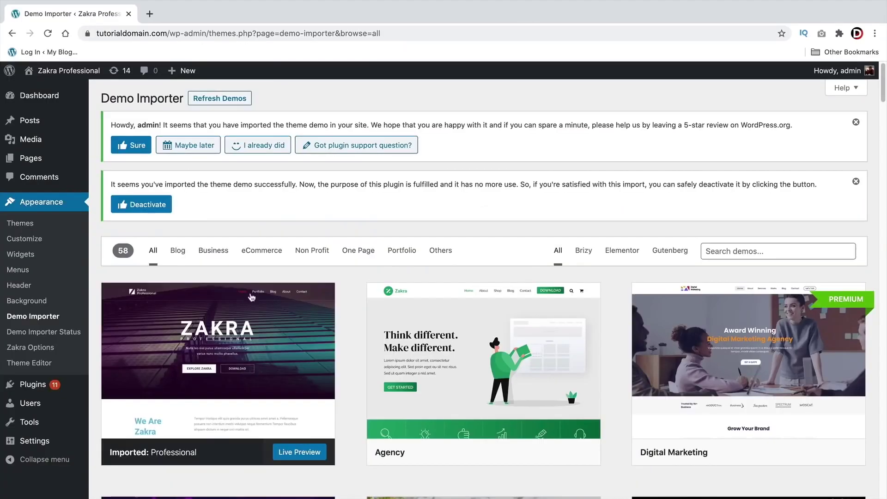
- Scroll the Demo Importer and preview the Education demo's About Us and Courses pages
{"action": "scroll", "coordinate": [634, 286], "scroll_direction": "down", "scroll_amount": 5}
{"action": "scroll", "coordinate": [635, 286], "scroll_direction": "down", "scroll_amount": 5}
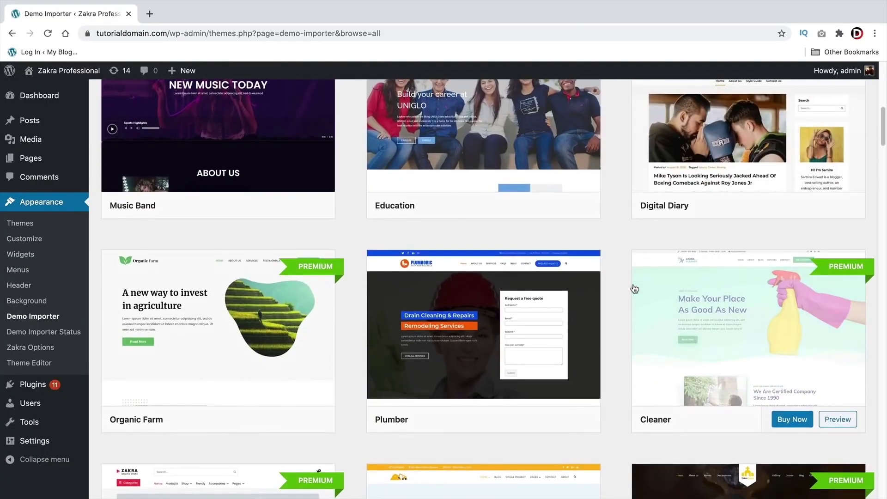
{"action": "scroll", "coordinate": [634, 290], "scroll_direction": "down", "scroll_amount": 7}
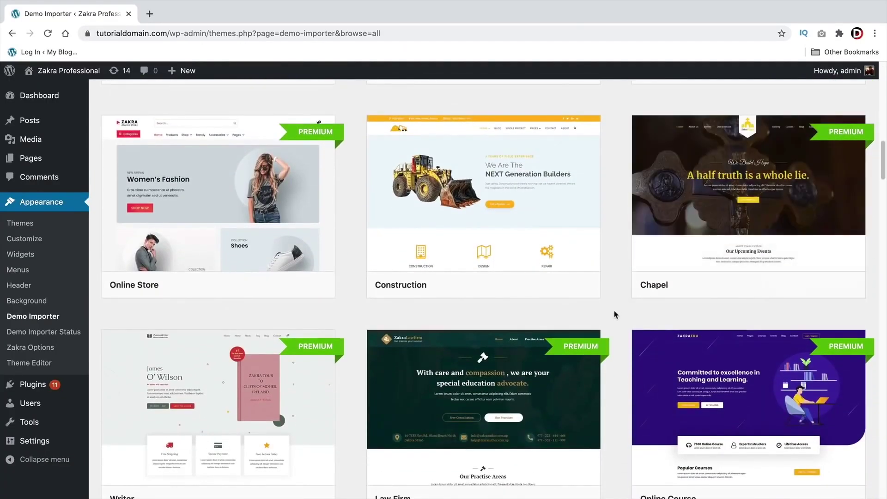
{"action": "scroll", "coordinate": [614, 319], "scroll_direction": "down", "scroll_amount": 5}
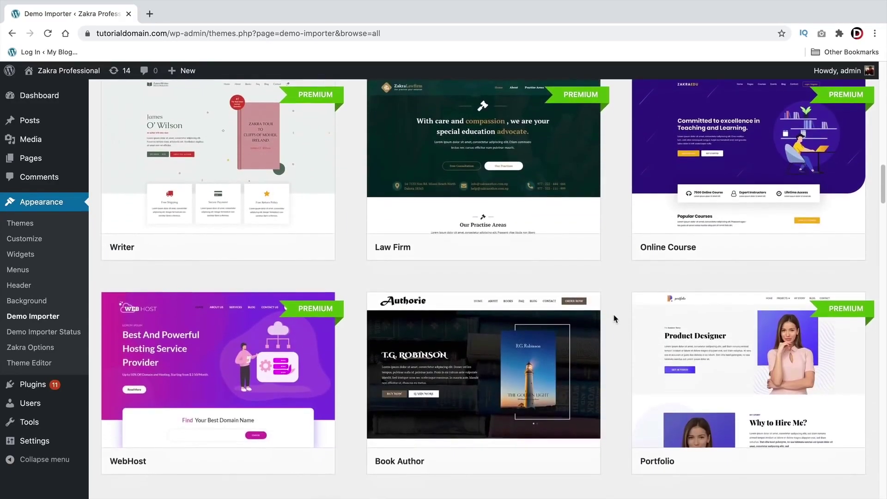
{"action": "scroll", "coordinate": [615, 318], "scroll_direction": "down", "scroll_amount": 5}
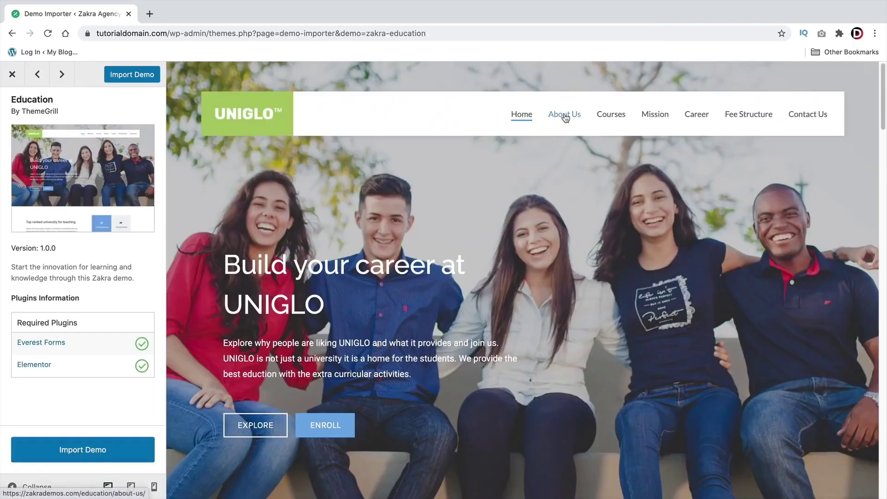
{"action": "left_click", "coordinate": [565, 115]}
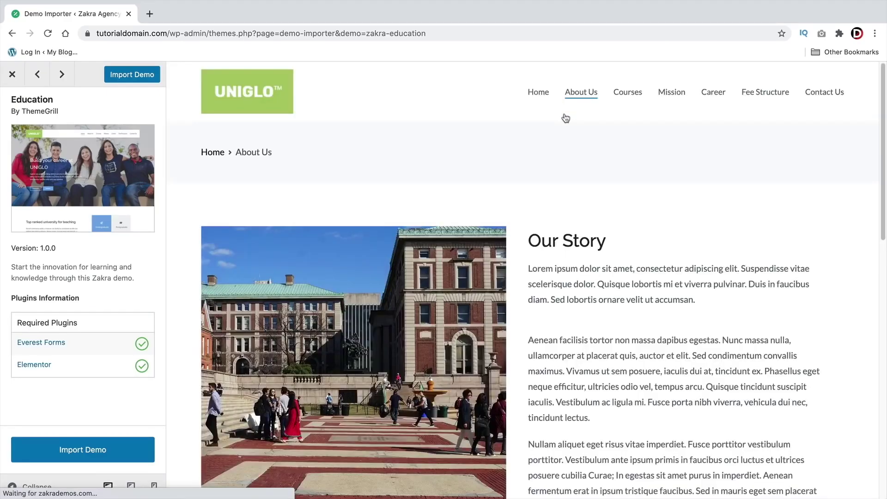
{"action": "left_click", "coordinate": [629, 95]}
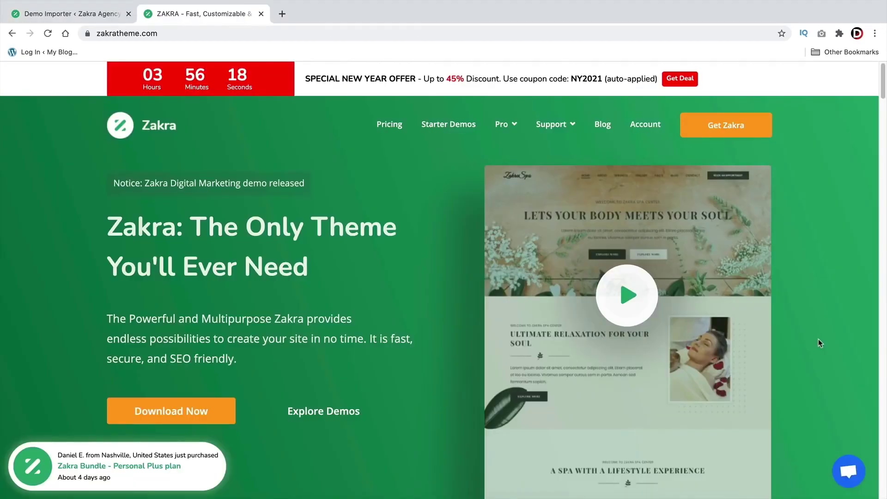
- Browse the zakratheme.com demo gallery, filtering by Non Profit and then Others
{"action": "scroll", "coordinate": [819, 340], "scroll_direction": "down", "scroll_amount": 6}
{"action": "scroll", "coordinate": [818, 341], "scroll_direction": "down", "scroll_amount": 8}
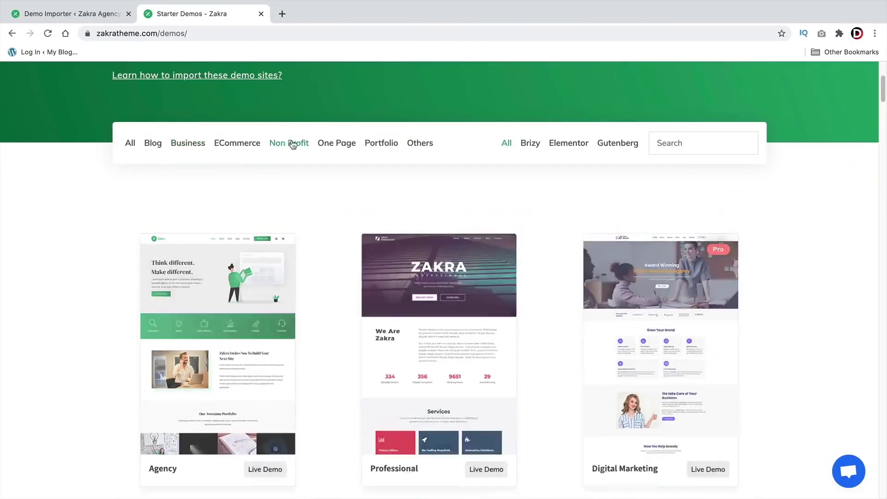
{"action": "left_click", "coordinate": [293, 143]}
{"action": "left_click", "coordinate": [419, 143]}
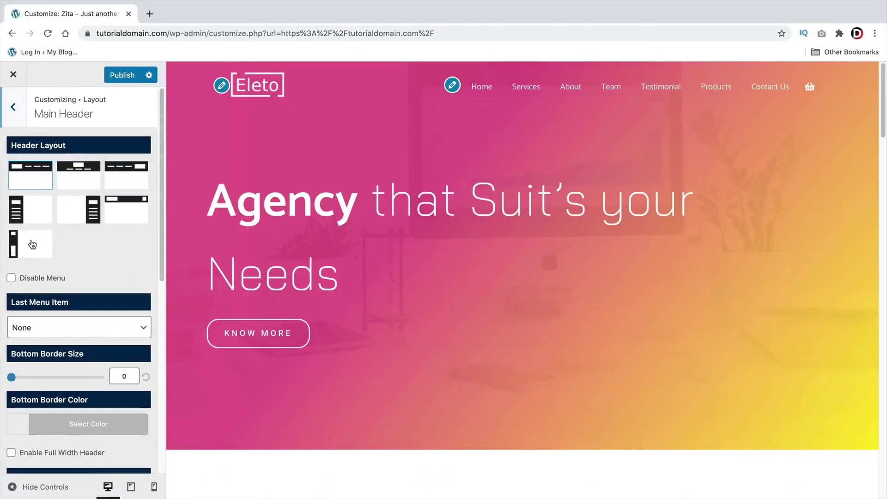
- Try the left and right vertical header layouts, restore the top layout, and skip changing the preloader image
{"action": "left_click", "coordinate": [33, 245]}
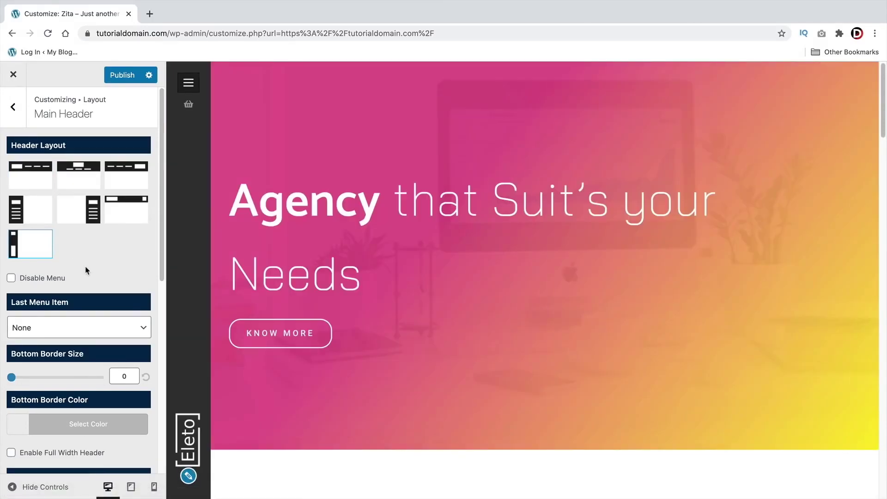
{"action": "left_click", "coordinate": [85, 209]}
{"action": "left_click", "coordinate": [27, 185]}
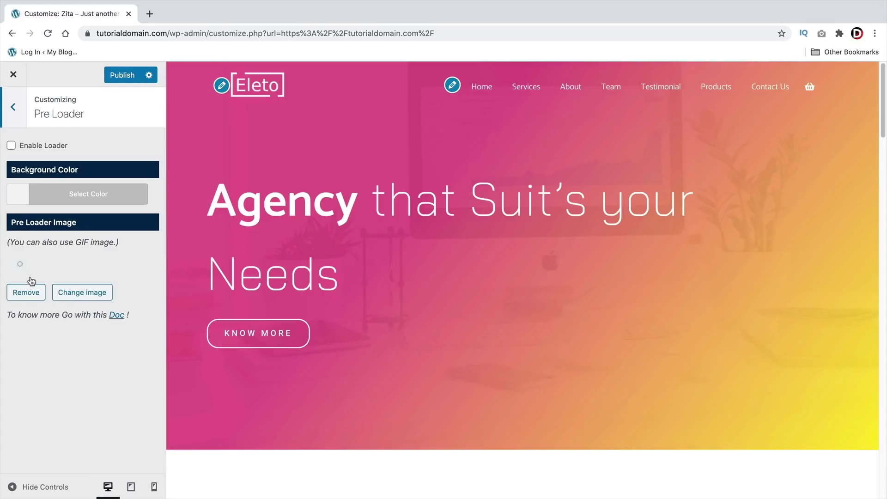
{"action": "left_click", "coordinate": [71, 295]}
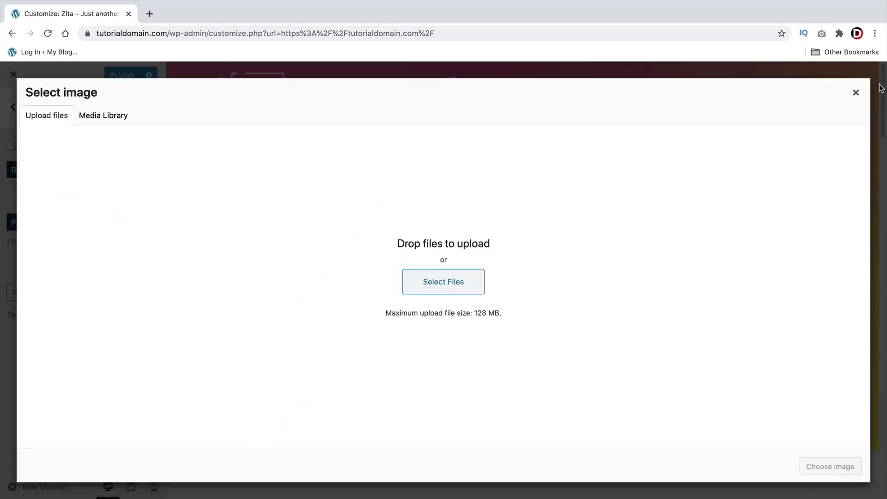
{"action": "left_click", "coordinate": [856, 92]}
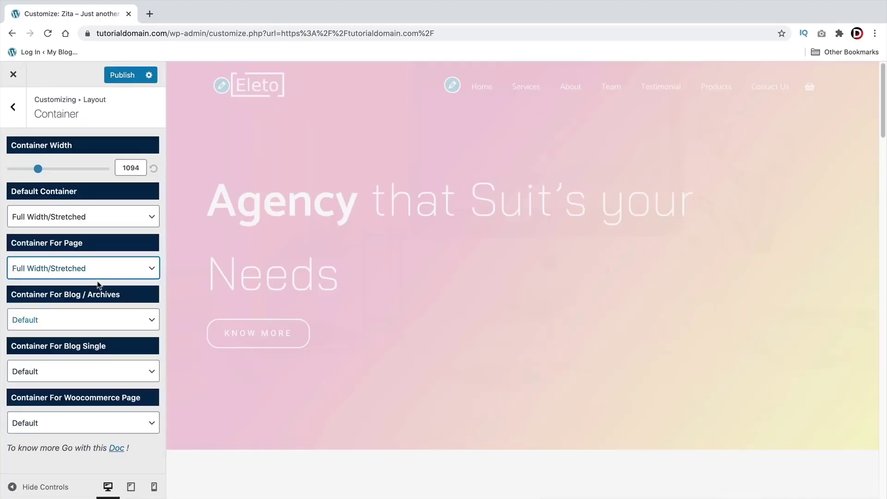
- Set the container to Full Width/Stretched, left-align product content, then close without saving
{"action": "left_click", "coordinate": [95, 274]}
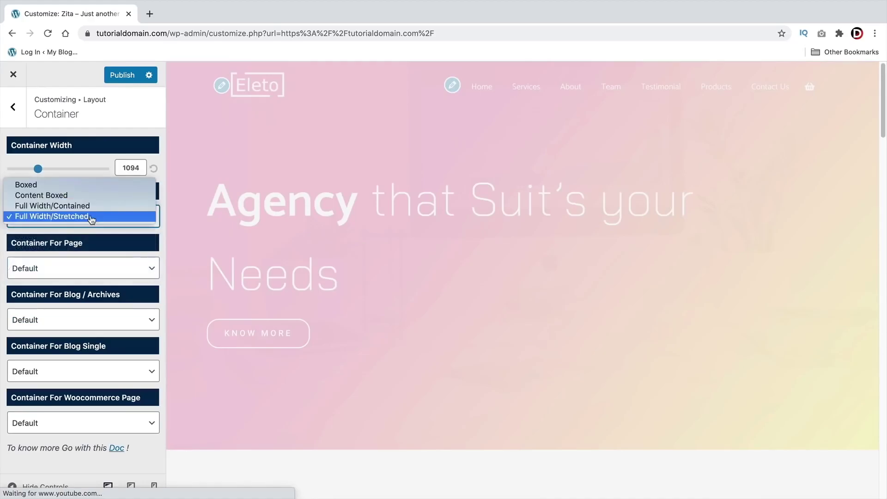
{"action": "left_click", "coordinate": [87, 216]}
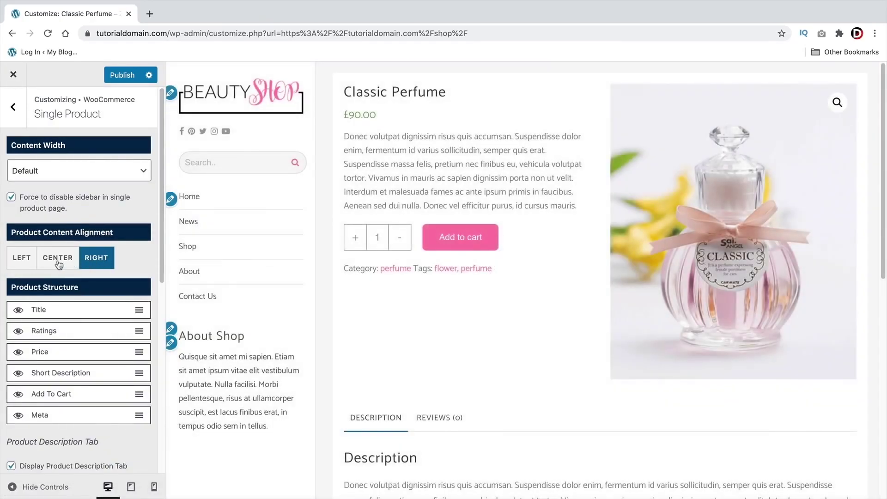
{"action": "left_click", "coordinate": [59, 262]}
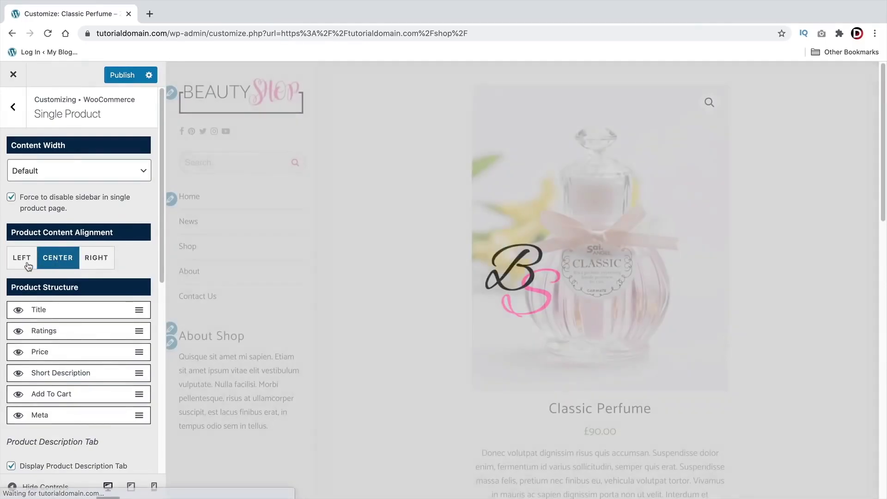
{"action": "left_click", "coordinate": [27, 264]}
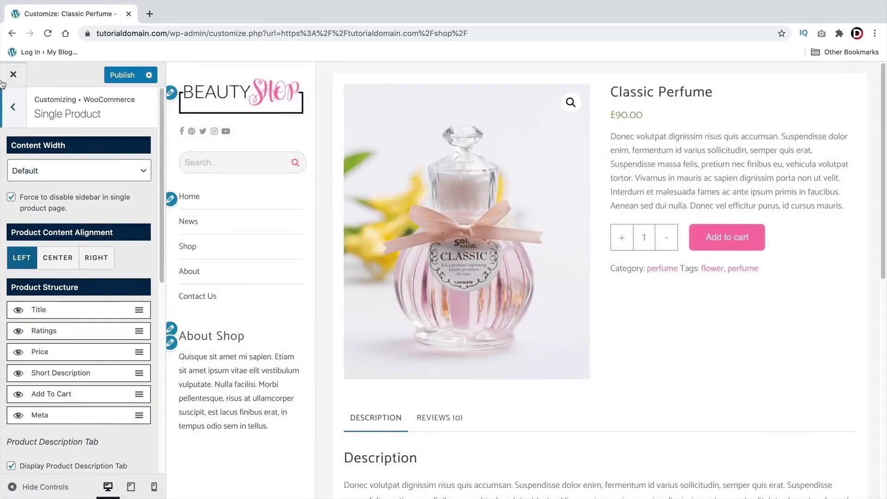
{"action": "left_click", "coordinate": [388, 147]}
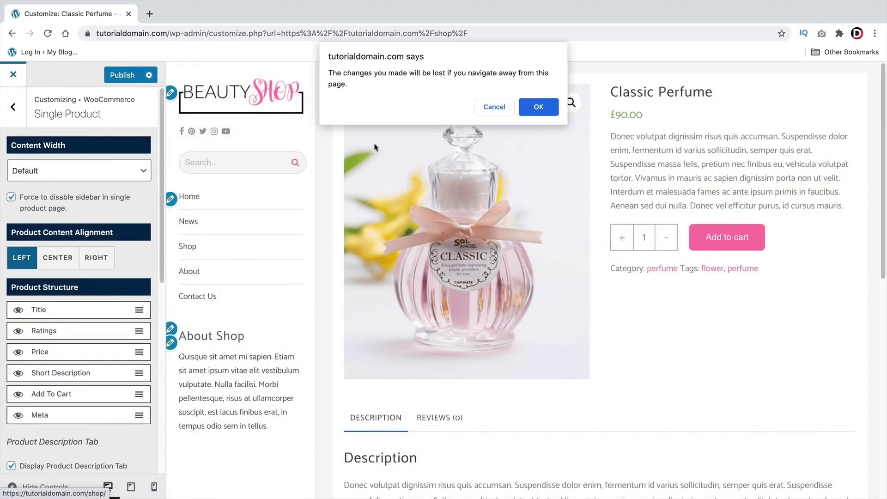
{"action": "left_click", "coordinate": [538, 107]}
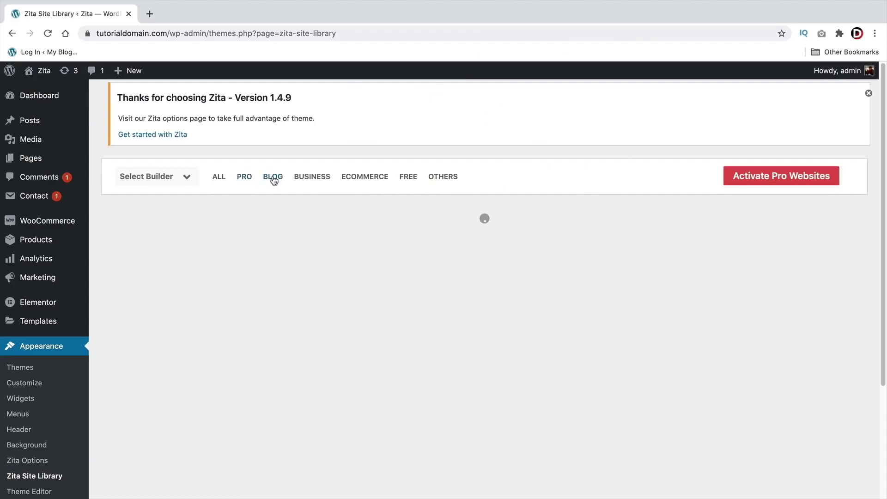
- Filter the Zita Site Library by Blog, Business, Ecommerce and Free designs
{"action": "left_click", "coordinate": [273, 178]}
{"action": "left_click", "coordinate": [298, 177]}
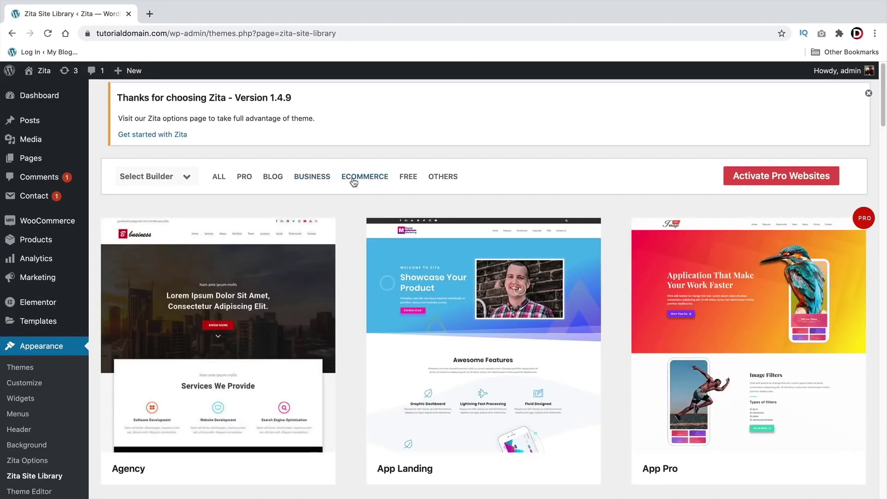
{"action": "left_click", "coordinate": [355, 180]}
{"action": "left_click", "coordinate": [405, 181]}
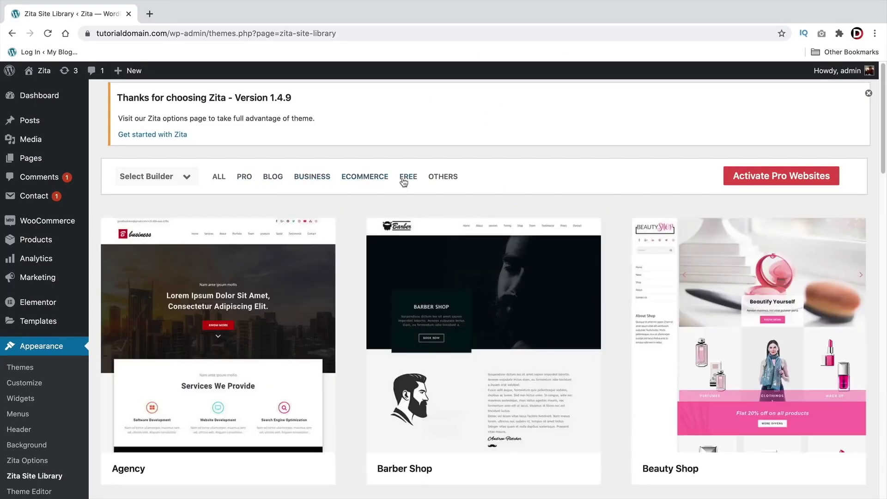
{"action": "left_click", "coordinate": [409, 180]}
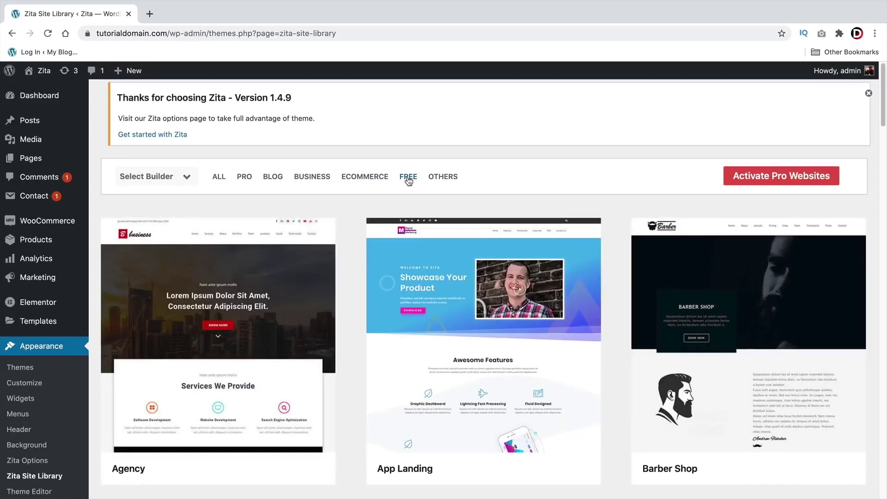
{"action": "scroll", "coordinate": [644, 188], "scroll_direction": "down", "scroll_amount": 8}
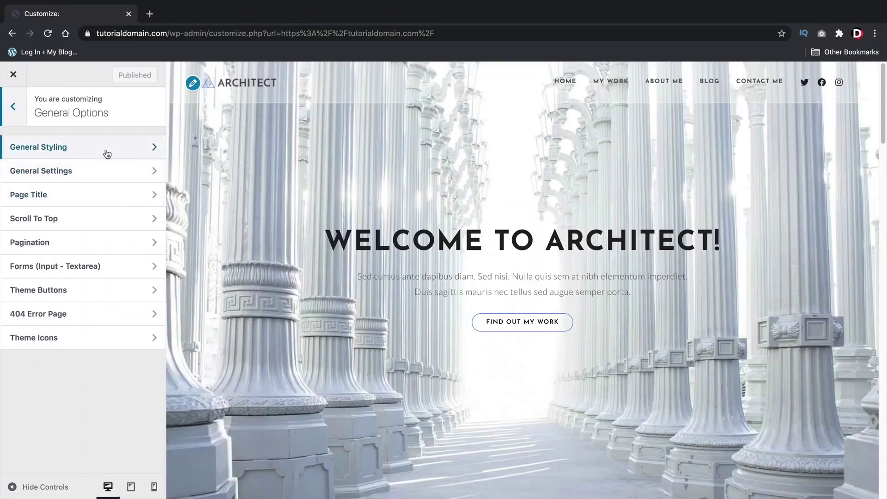
- Look through OceanWP's General Styling, General Settings and Scroll To Top option panels
{"action": "left_click", "coordinate": [107, 154]}
{"action": "scroll", "coordinate": [97, 208], "scroll_direction": "down", "scroll_amount": 3}
{"action": "scroll", "coordinate": [99, 249], "scroll_direction": "up", "scroll_amount": 3}
{"action": "left_click", "coordinate": [14, 107]}
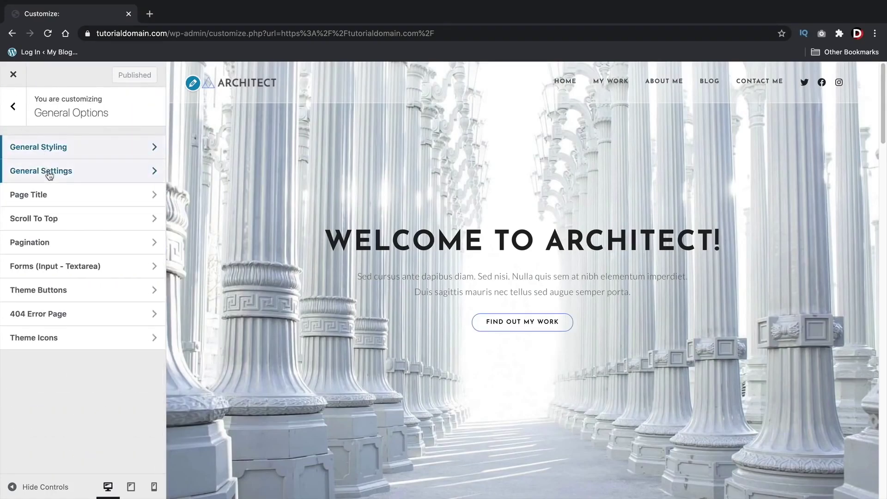
{"action": "left_click", "coordinate": [49, 176]}
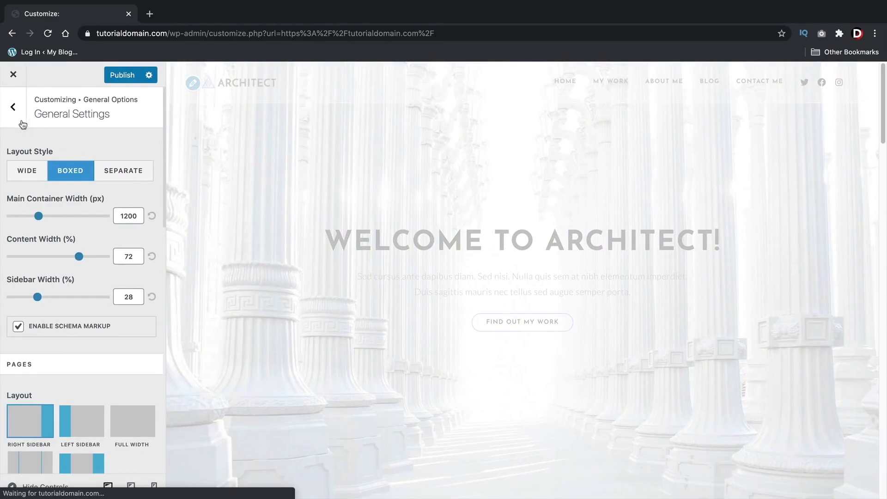
{"action": "left_click", "coordinate": [17, 116]}
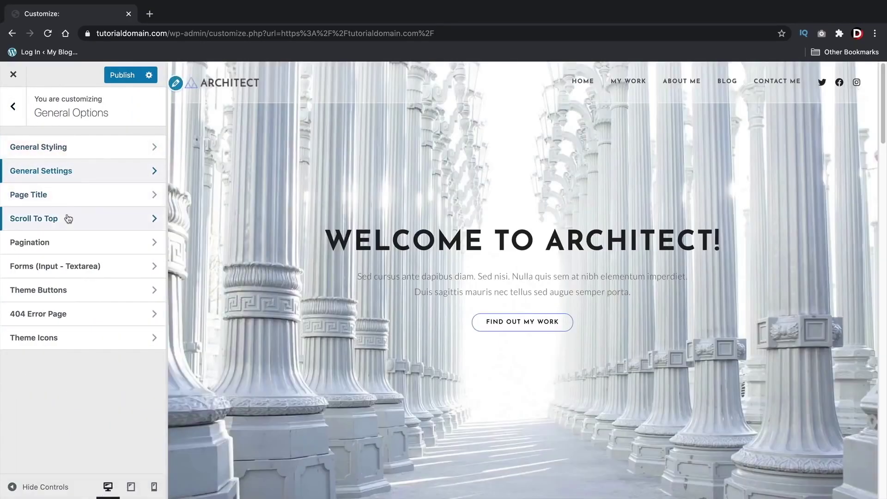
{"action": "left_click", "coordinate": [69, 219]}
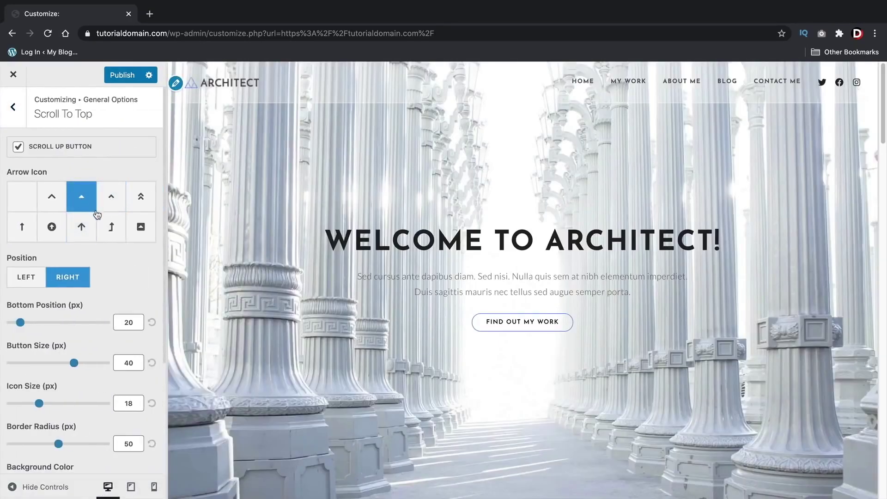
{"action": "left_click", "coordinate": [12, 111]}
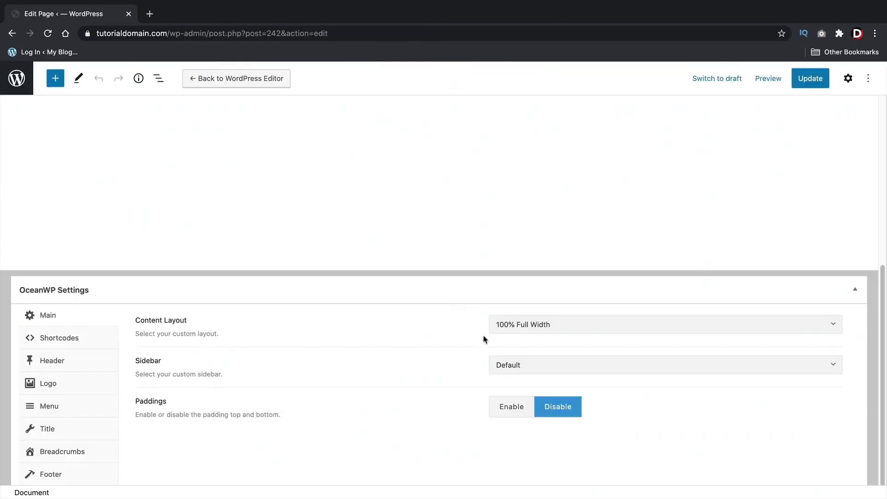
- Change the Architect header style to Transparent, then to Top Menu
{"action": "left_click", "coordinate": [508, 325]}
{"action": "left_click", "coordinate": [510, 327]}
{"action": "left_click", "coordinate": [511, 326]}
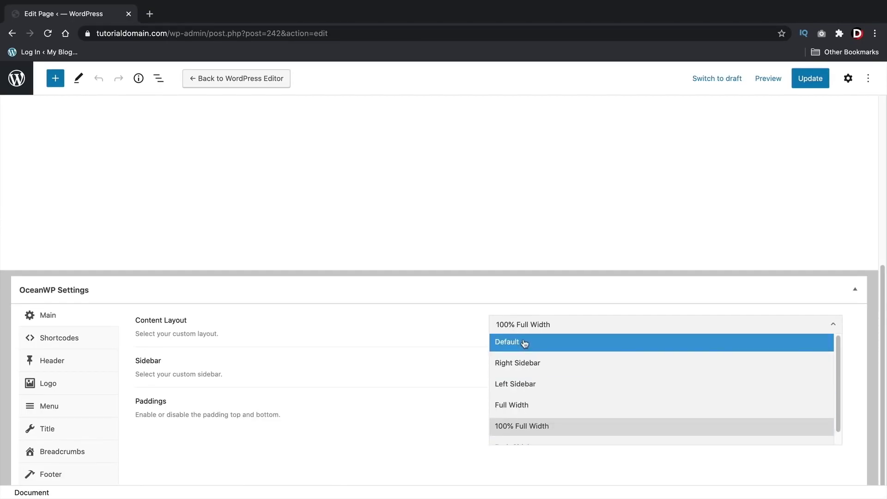
{"action": "left_click", "coordinate": [524, 343]}
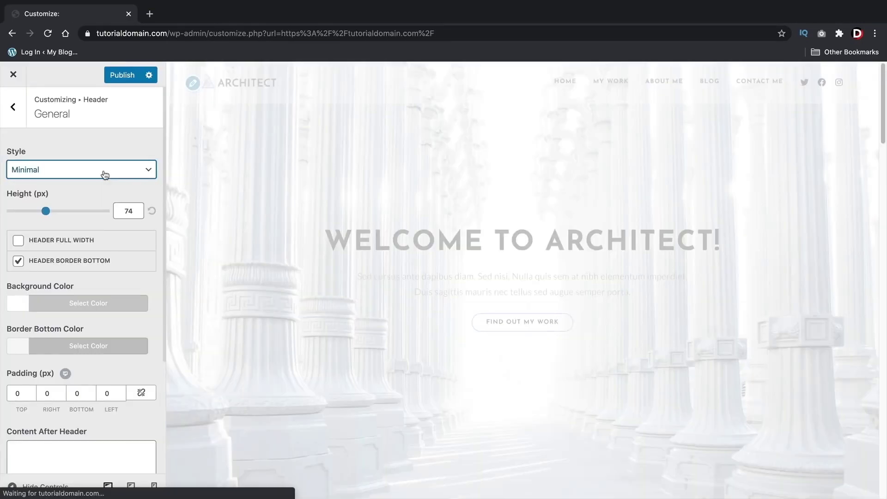
{"action": "left_click", "coordinate": [105, 174]}
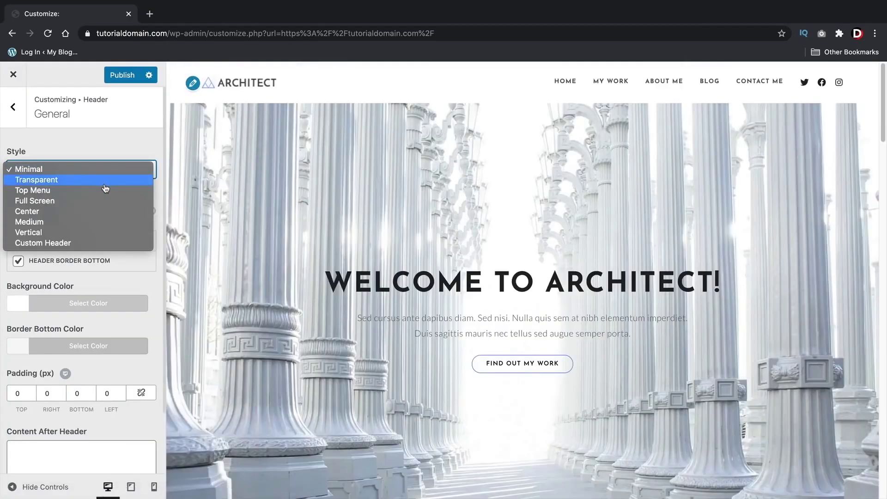
{"action": "left_click", "coordinate": [105, 182]}
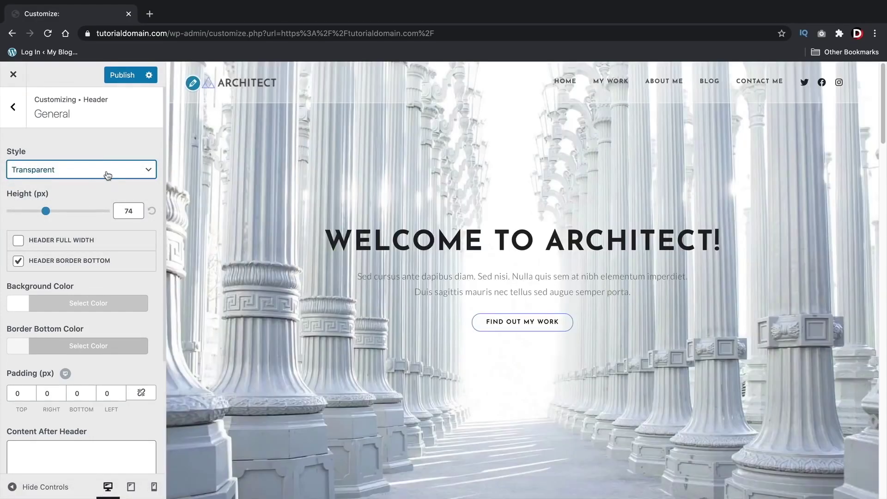
{"action": "left_click", "coordinate": [107, 175]}
{"action": "left_click", "coordinate": [108, 183]}
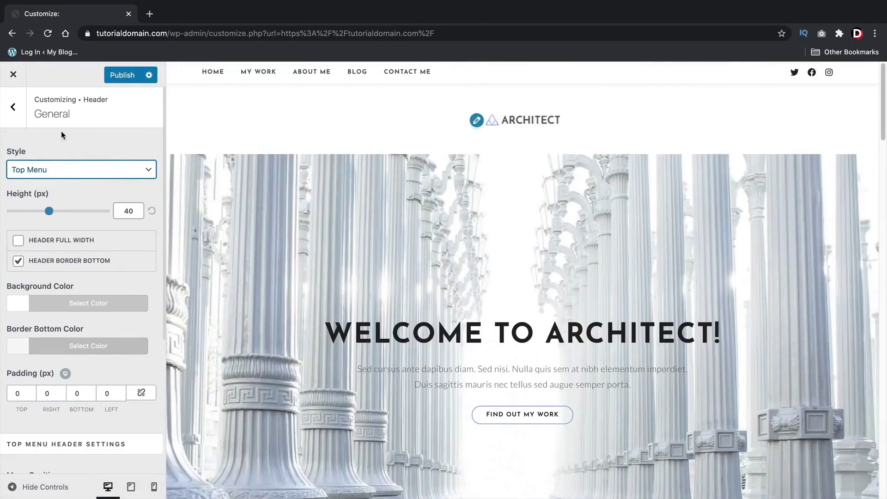
{"action": "left_click", "coordinate": [11, 113]}
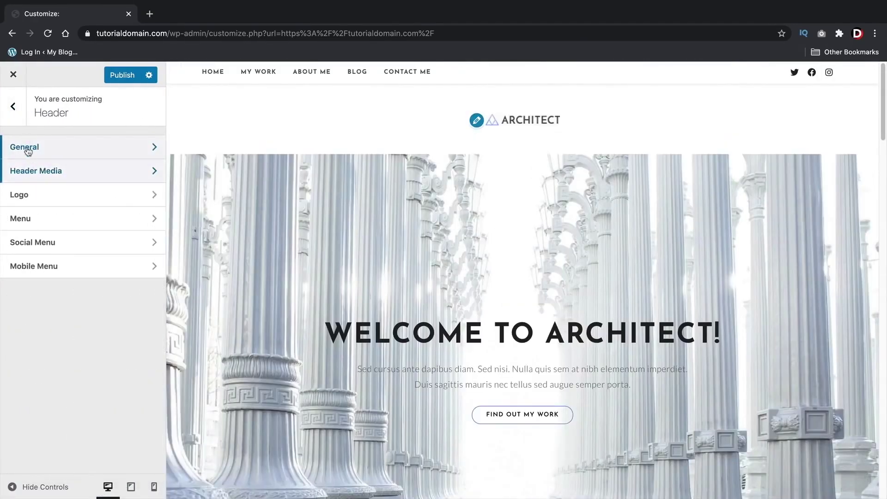
{"action": "left_click", "coordinate": [14, 109]}
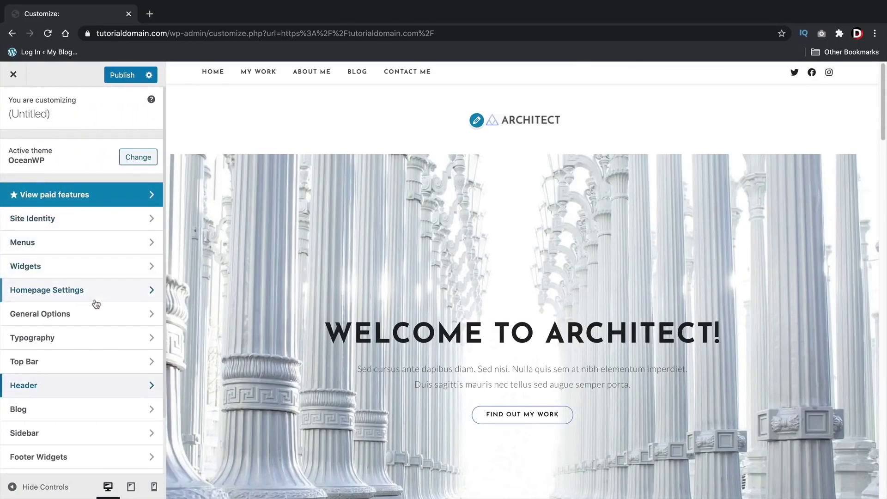
- Browse the Typography settings, including the General and Body text options
{"action": "left_click", "coordinate": [95, 335]}
{"action": "scroll", "coordinate": [51, 234], "scroll_direction": "down", "scroll_amount": 3}
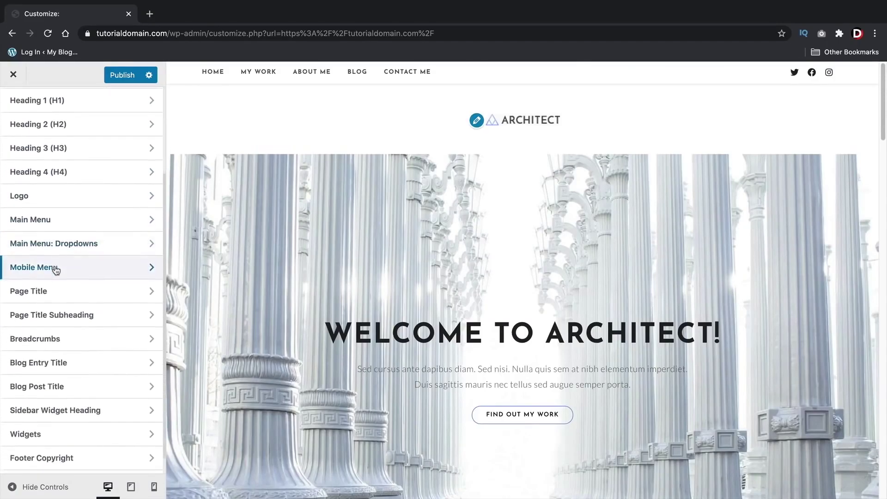
{"action": "scroll", "coordinate": [56, 270], "scroll_direction": "up", "scroll_amount": 3}
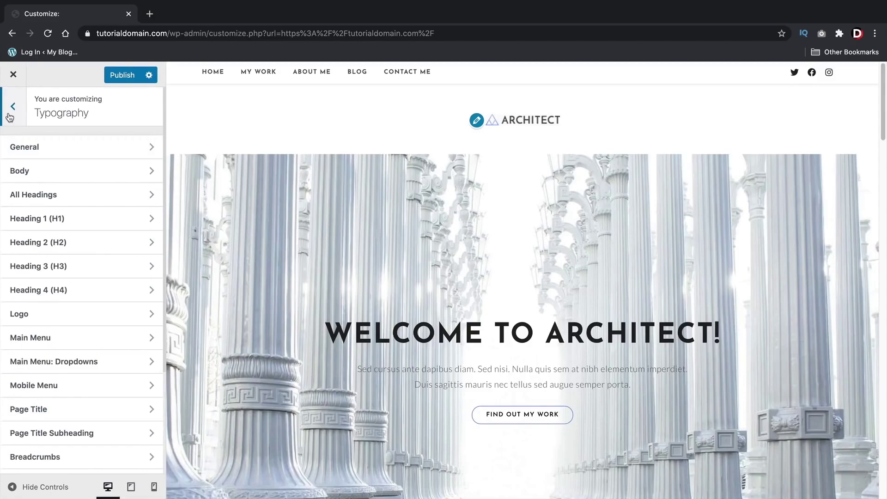
{"action": "left_click", "coordinate": [32, 148]}
{"action": "left_click", "coordinate": [19, 116]}
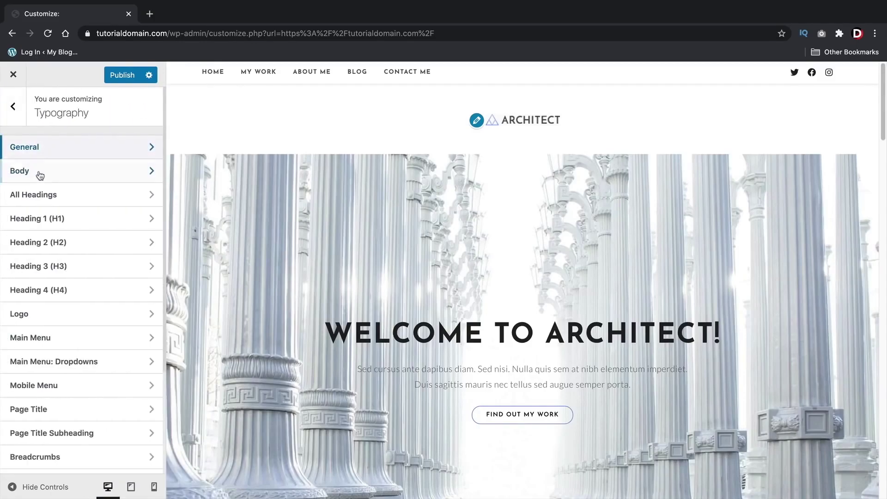
{"action": "left_click", "coordinate": [37, 173]}
{"action": "left_click", "coordinate": [13, 114]}
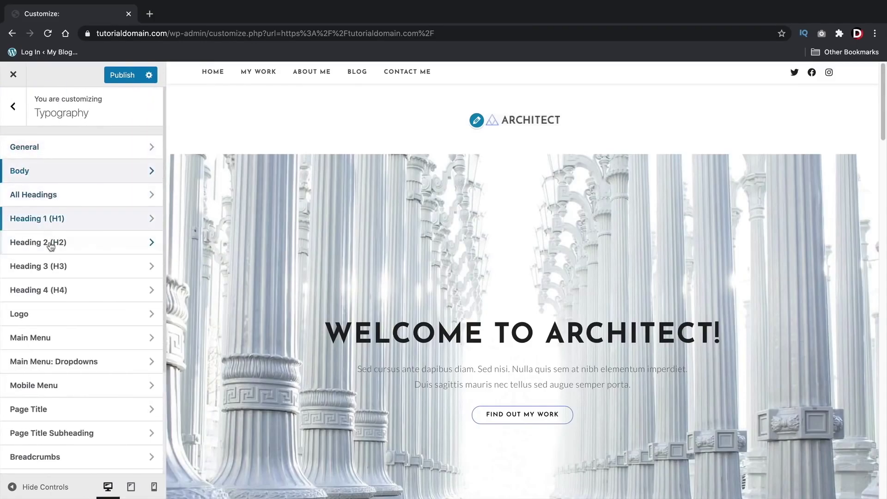
{"action": "scroll", "coordinate": [52, 250], "scroll_direction": "down", "scroll_amount": 5}
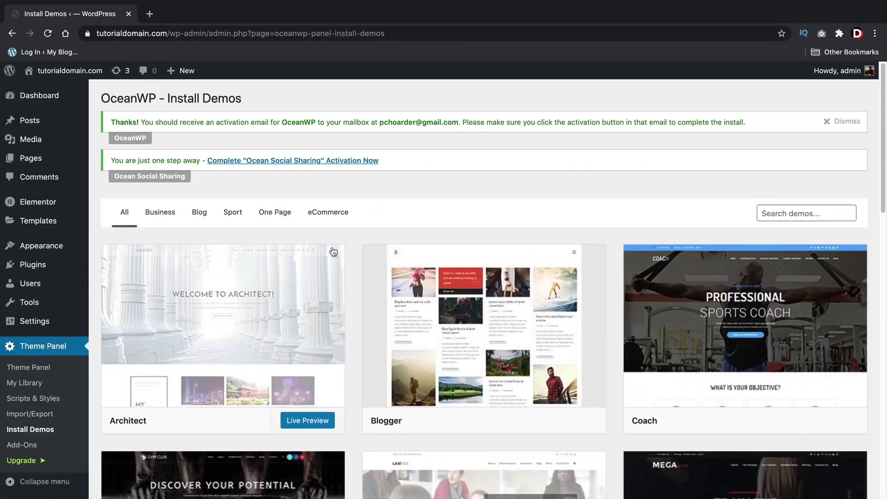
- Filter the OceanWP Install Demos to Business, then Blog demos
{"action": "scroll", "coordinate": [337, 241], "scroll_direction": "down", "scroll_amount": 3}
{"action": "scroll", "coordinate": [341, 234], "scroll_direction": "up", "scroll_amount": 4}
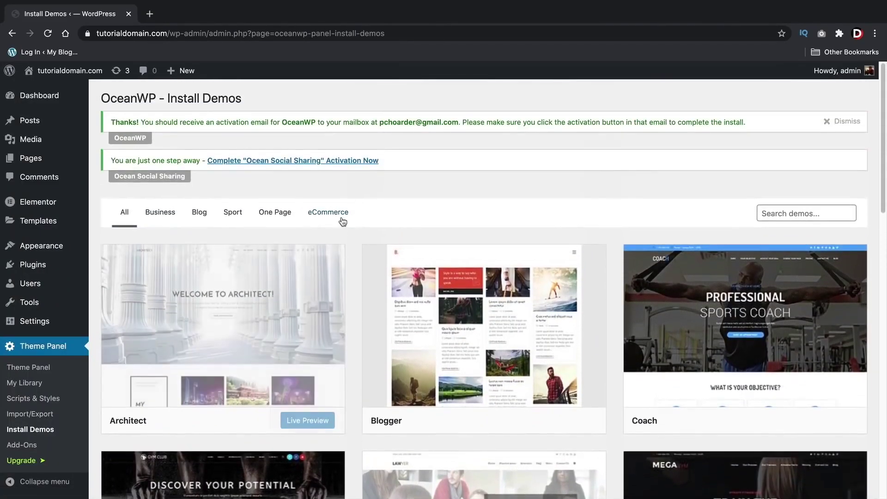
{"action": "left_click", "coordinate": [178, 213]}
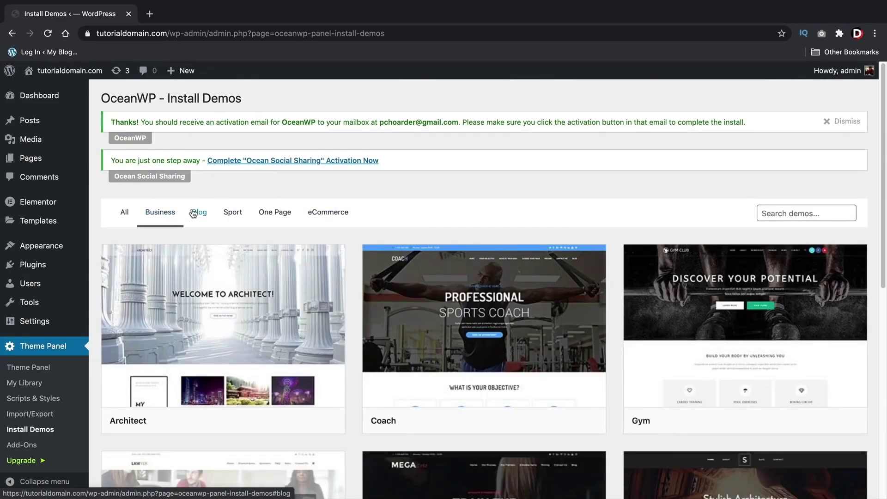
{"action": "left_click", "coordinate": [194, 213]}
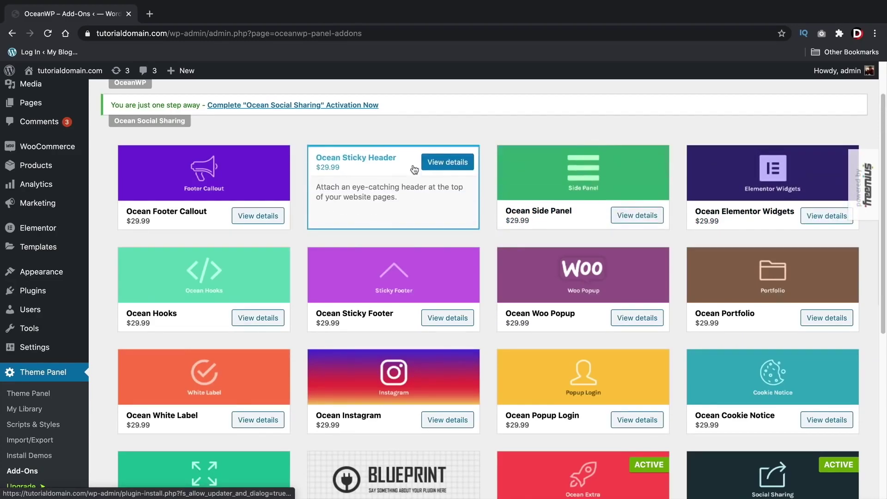
- Scroll through the Theme Panel Add-Ons, then glance at the Customizer's General Styling options
{"action": "scroll", "coordinate": [199, 277], "scroll_direction": "down", "scroll_amount": 1}
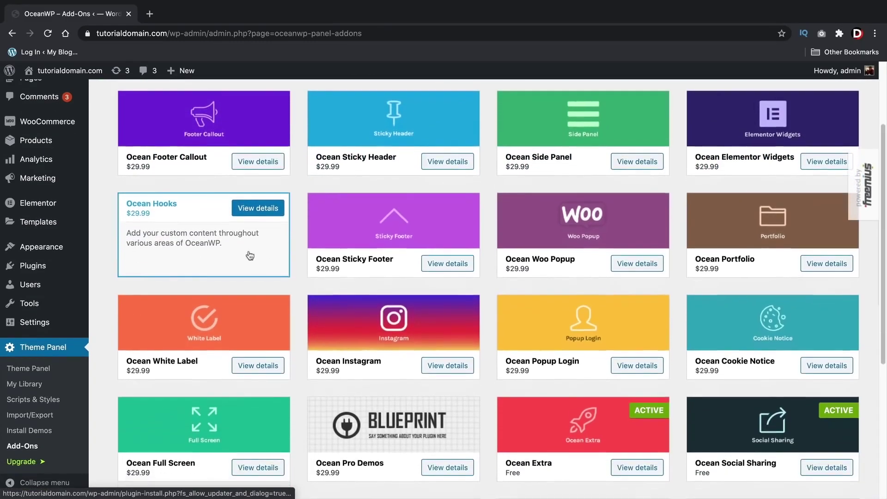
{"action": "scroll", "coordinate": [703, 234], "scroll_direction": "down", "scroll_amount": 1}
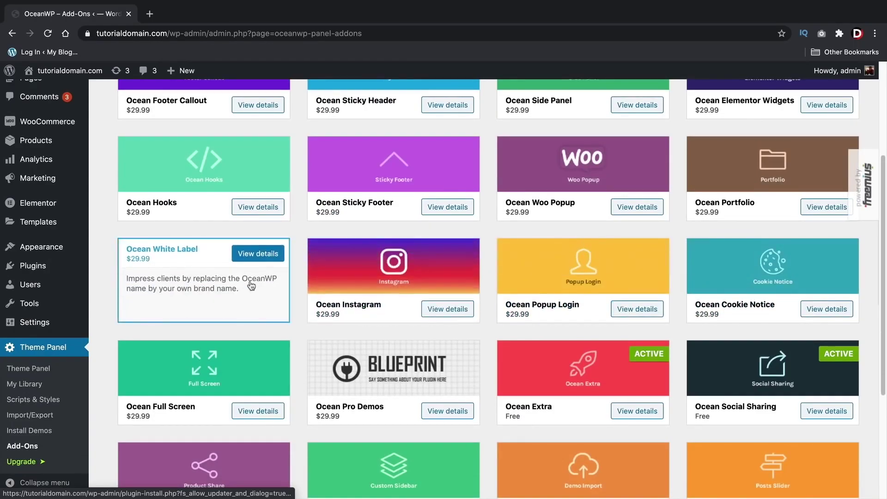
{"action": "scroll", "coordinate": [245, 300], "scroll_direction": "down", "scroll_amount": 1}
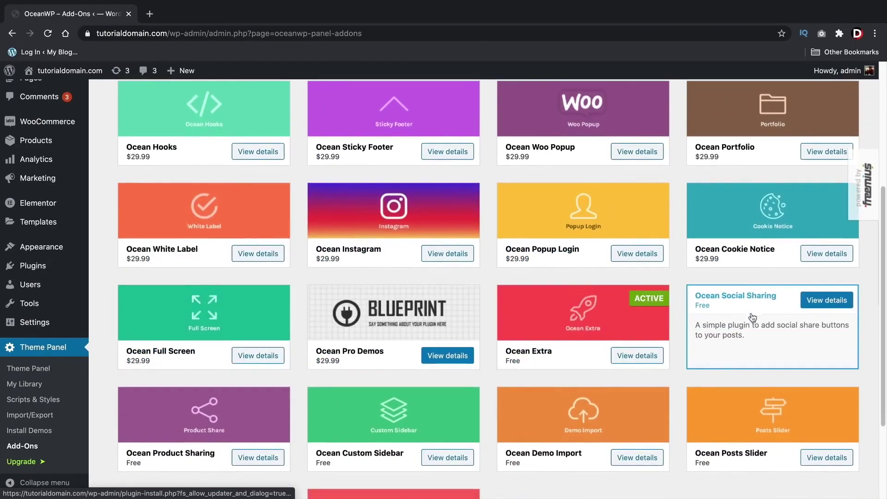
{"action": "scroll", "coordinate": [753, 342], "scroll_direction": "down", "scroll_amount": 1}
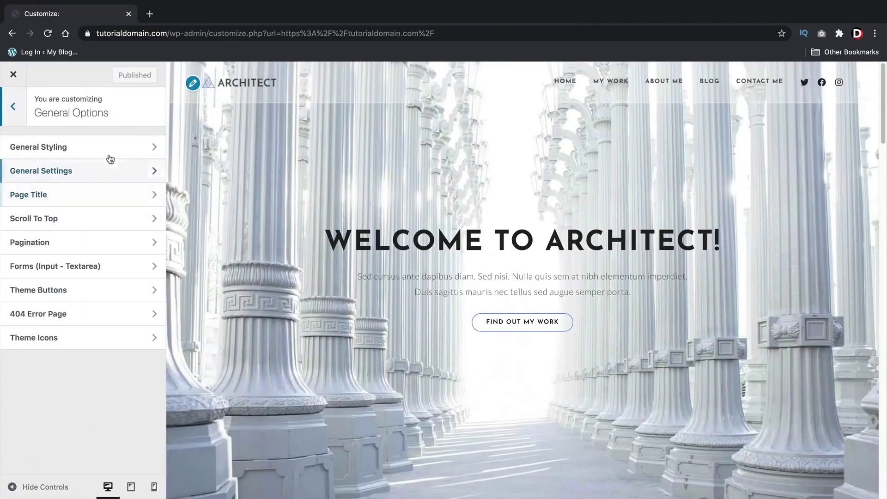
{"action": "left_click", "coordinate": [107, 153]}
{"action": "scroll", "coordinate": [99, 203], "scroll_direction": "down", "scroll_amount": 3}
{"action": "scroll", "coordinate": [99, 241], "scroll_direction": "up", "scroll_amount": 3}
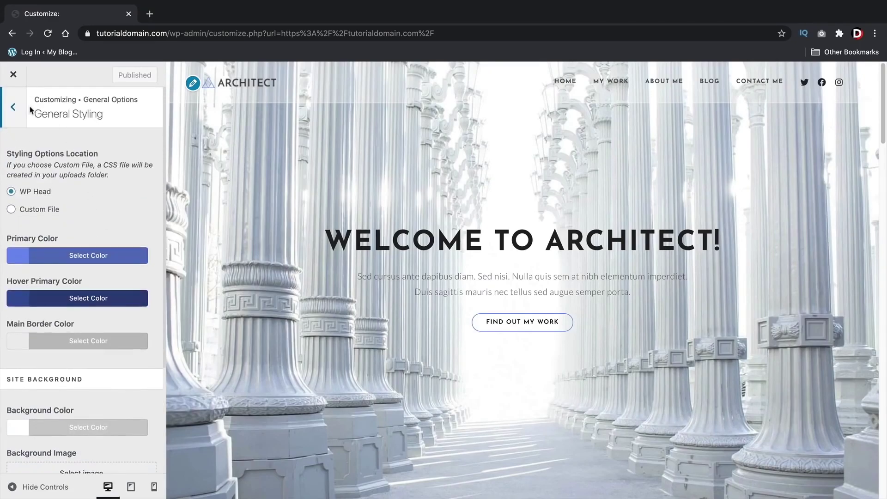
{"action": "left_click", "coordinate": [13, 106]}
- Open the General Settings layout options in the Customizer's General Options
{"action": "left_click", "coordinate": [48, 167]}
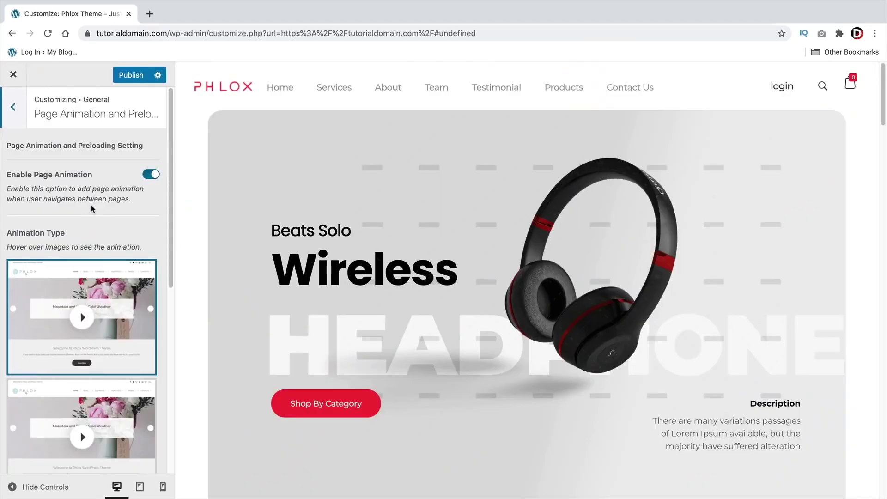
- Choose the Circle page animation and enable page preloading with a loading image
{"action": "scroll", "coordinate": [90, 206], "scroll_direction": "down", "scroll_amount": 5}
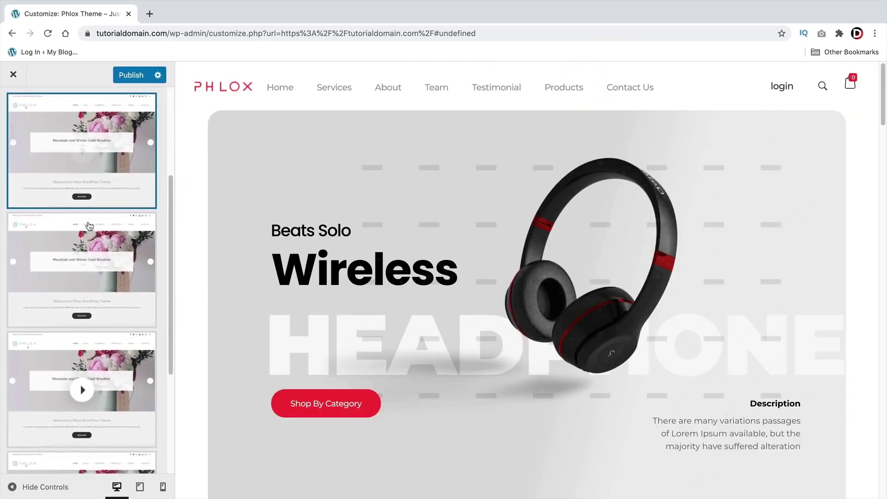
{"action": "scroll", "coordinate": [89, 253], "scroll_direction": "down", "scroll_amount": 3}
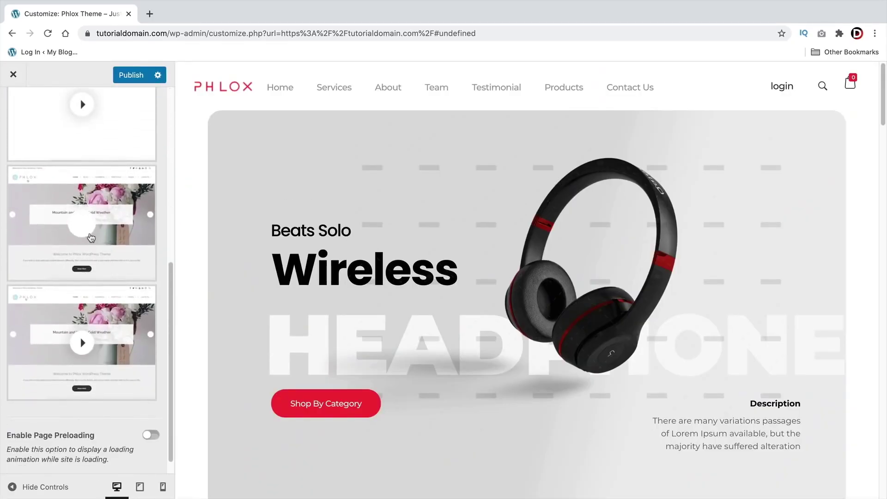
{"action": "left_click", "coordinate": [91, 238]}
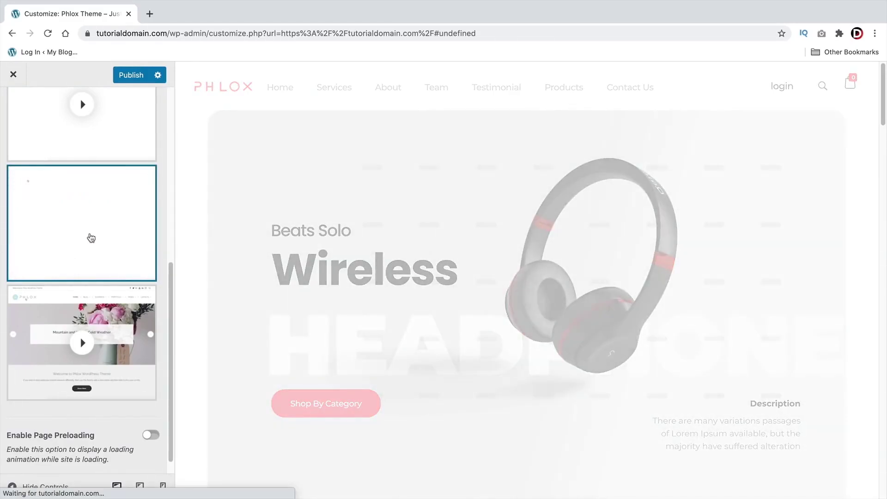
{"action": "scroll", "coordinate": [108, 307], "scroll_direction": "down", "scroll_amount": 1}
{"action": "left_click", "coordinate": [151, 417]}
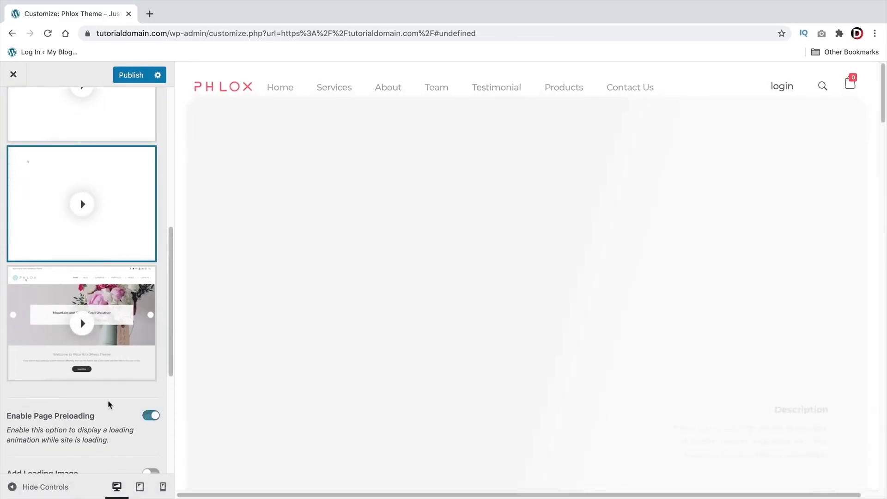
{"action": "scroll", "coordinate": [107, 402], "scroll_direction": "down", "scroll_amount": 5}
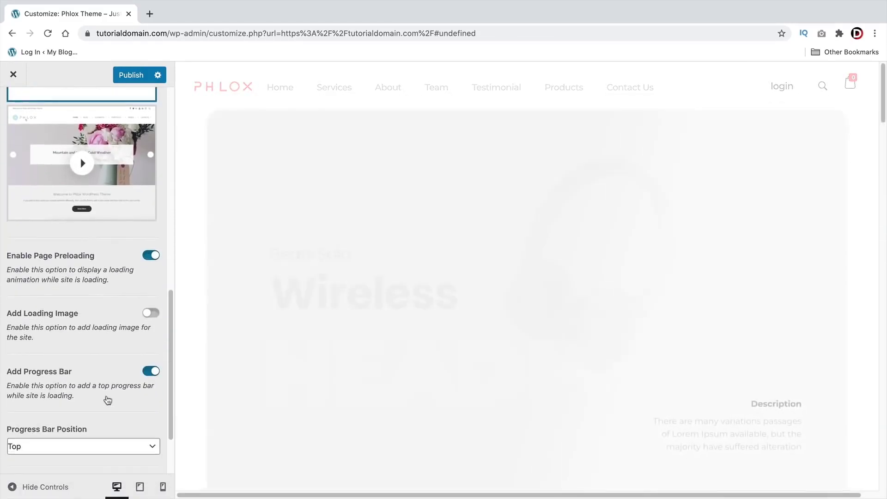
{"action": "left_click", "coordinate": [147, 308]}
{"action": "scroll", "coordinate": [131, 318], "scroll_direction": "down", "scroll_amount": 5}
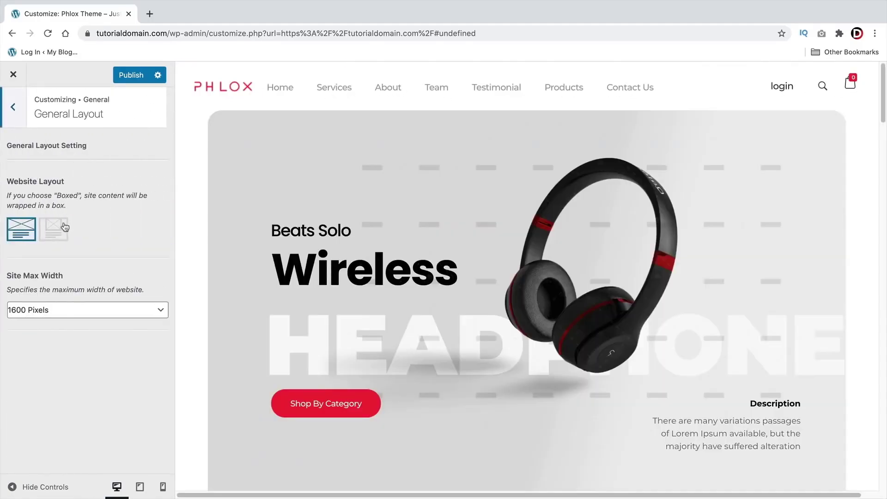
- Switch to the Boxed layout and put single post and single product sidebars on the left
{"action": "left_click", "coordinate": [61, 232]}
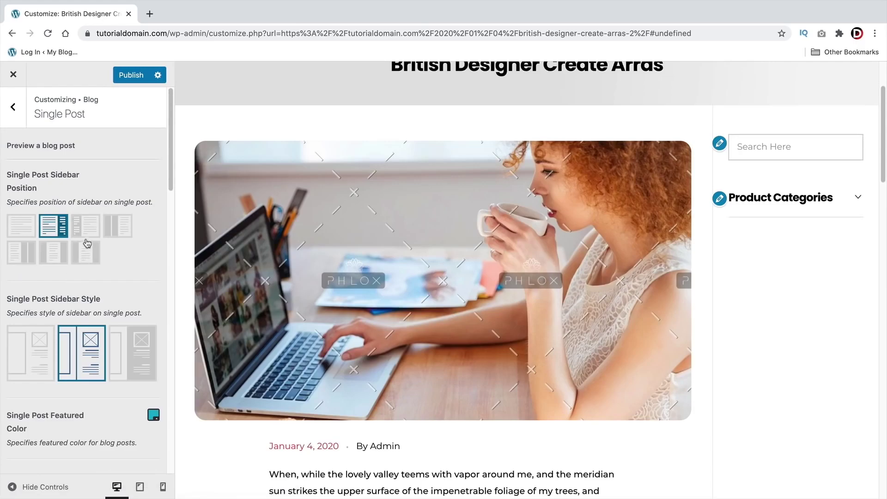
{"action": "left_click", "coordinate": [92, 231]}
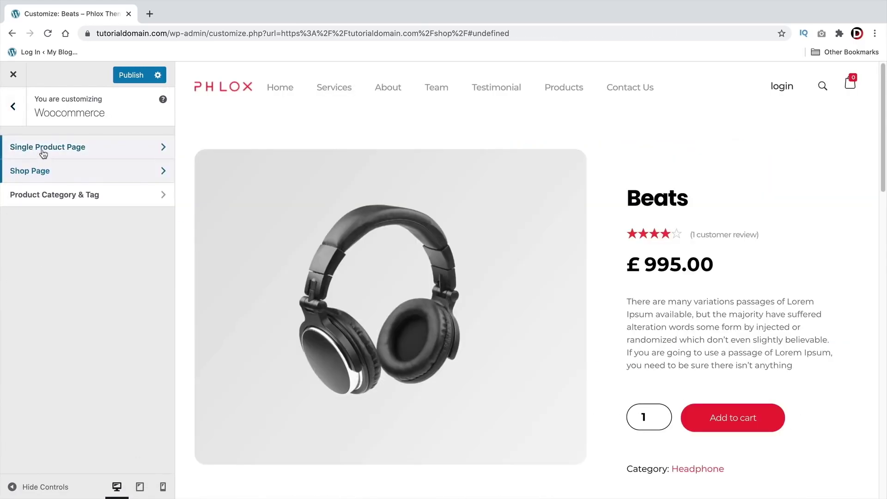
{"action": "left_click", "coordinate": [43, 153]}
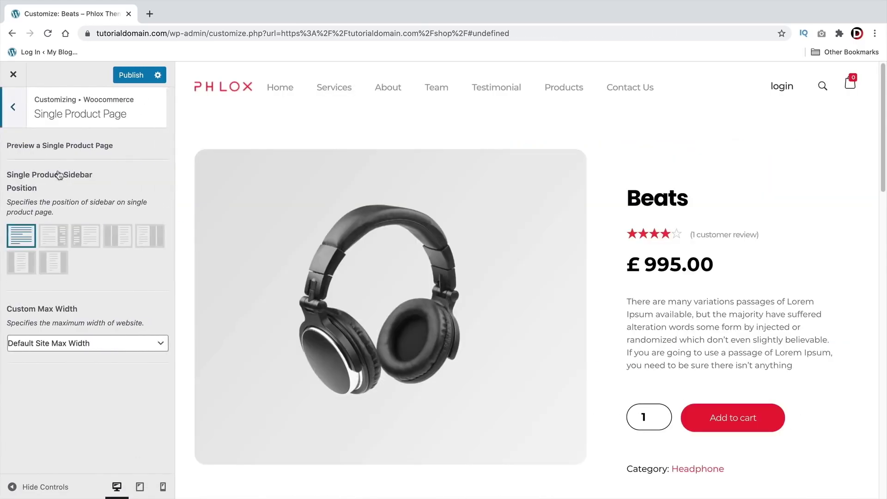
{"action": "left_click", "coordinate": [54, 236]}
{"action": "left_click", "coordinate": [88, 236]}
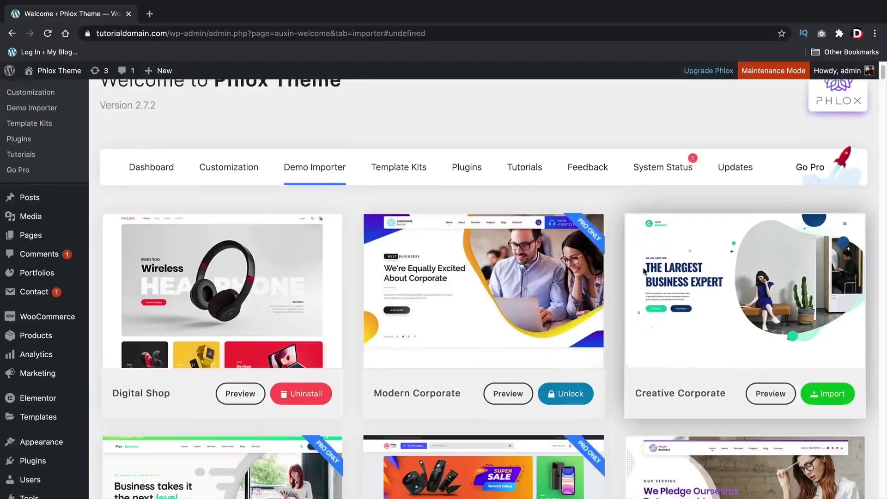
{"action": "scroll", "coordinate": [639, 271], "scroll_direction": "down", "scroll_amount": 3}
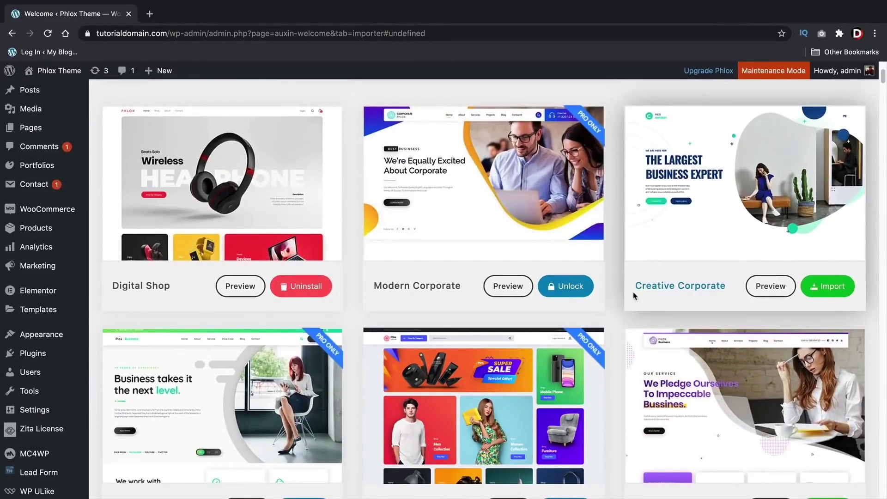
- Scroll the Phlox Demo Importer, open a page in Elementor, and open its main menu
{"action": "scroll", "coordinate": [619, 291], "scroll_direction": "down", "scroll_amount": 9}
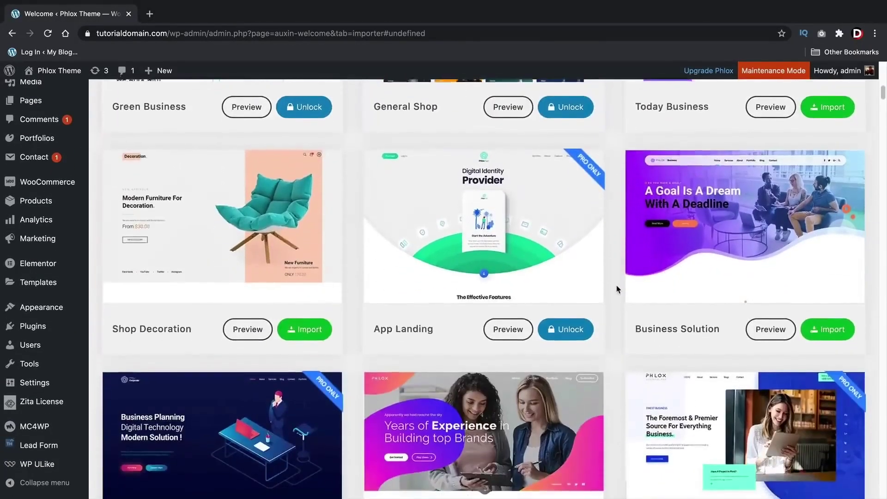
{"action": "scroll", "coordinate": [617, 289], "scroll_direction": "down", "scroll_amount": 10}
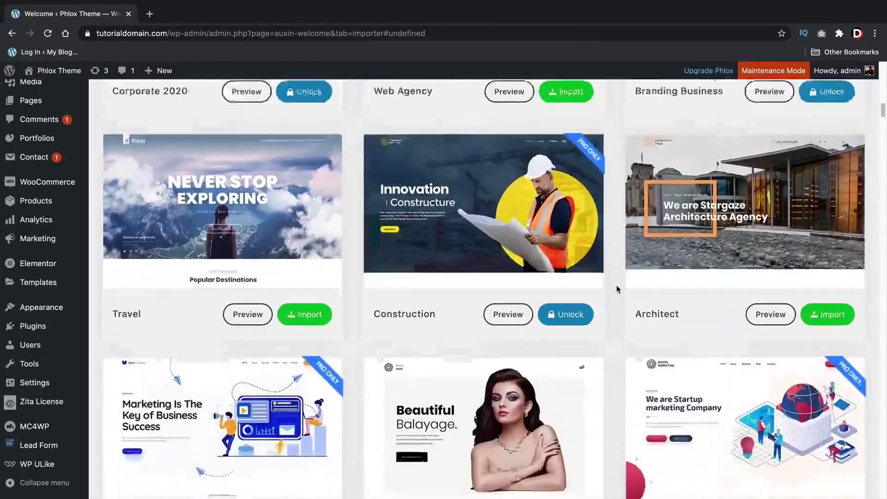
{"action": "scroll", "coordinate": [617, 289], "scroll_direction": "down", "scroll_amount": 11}
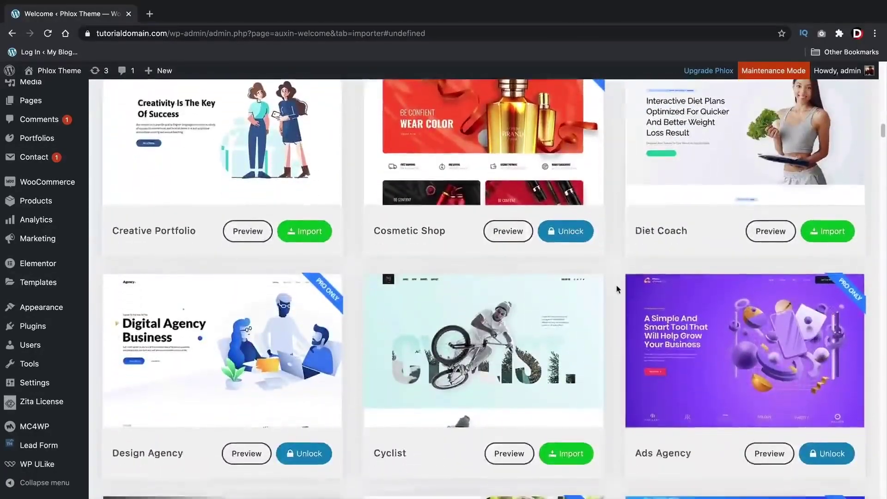
{"action": "scroll", "coordinate": [619, 289], "scroll_direction": "down", "scroll_amount": 5}
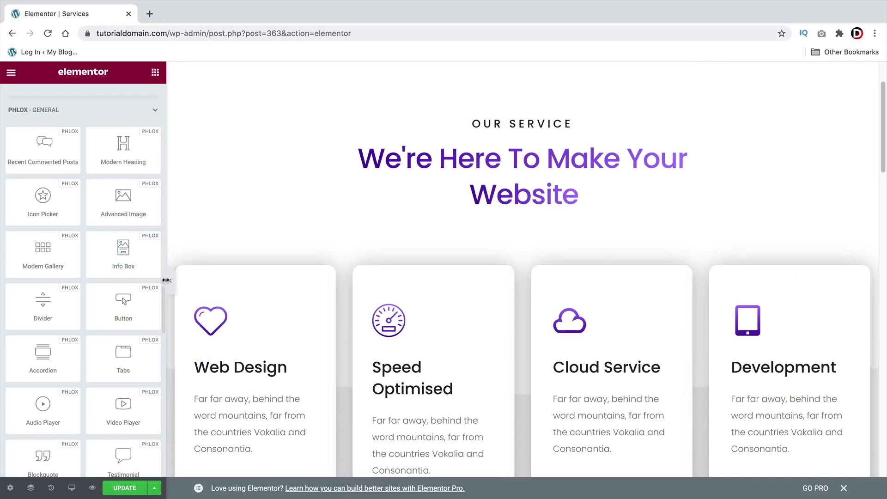
{"action": "left_click_drag", "start_coordinate": [162, 295], "coordinate": [504, 199]}
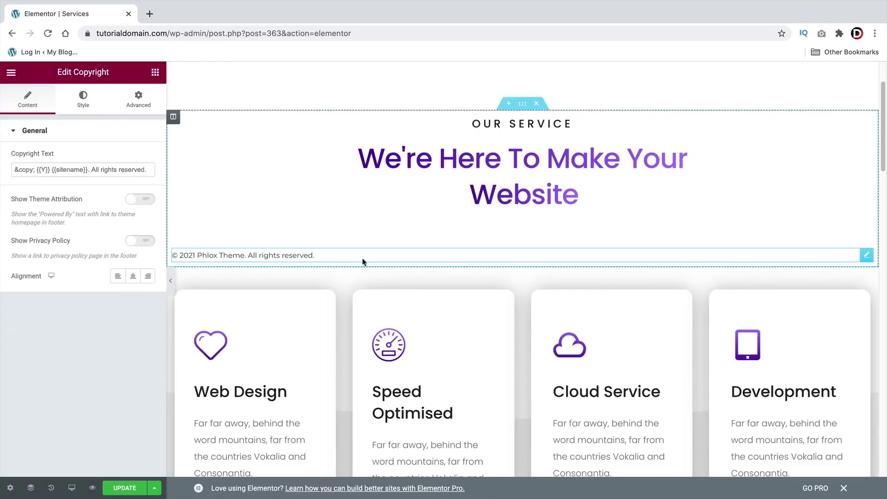
{"action": "left_click", "coordinate": [11, 73]}
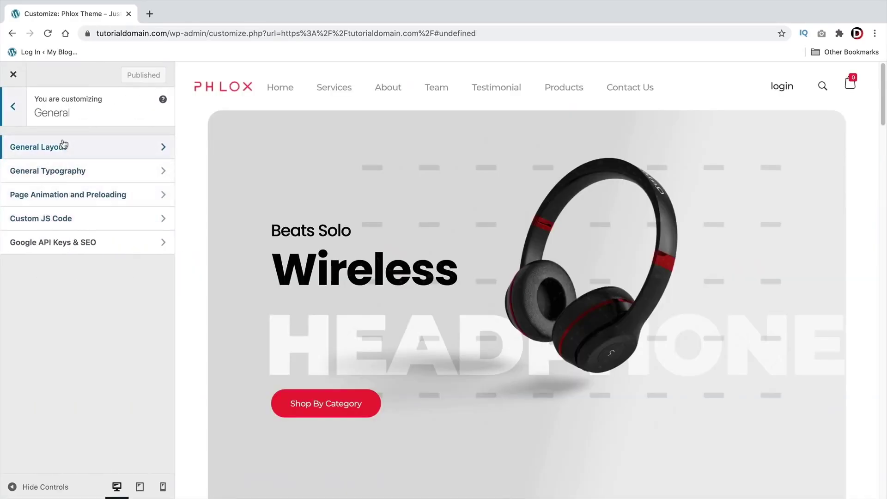
- Look through the General Layout and General Typography settings in the Customizer
{"action": "left_click", "coordinate": [64, 145]}
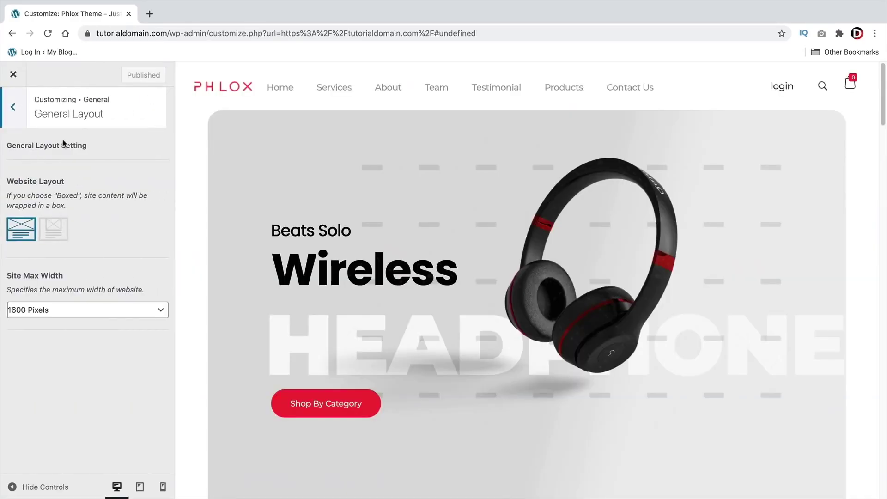
{"action": "left_click", "coordinate": [14, 109]}
{"action": "left_click", "coordinate": [51, 171]}
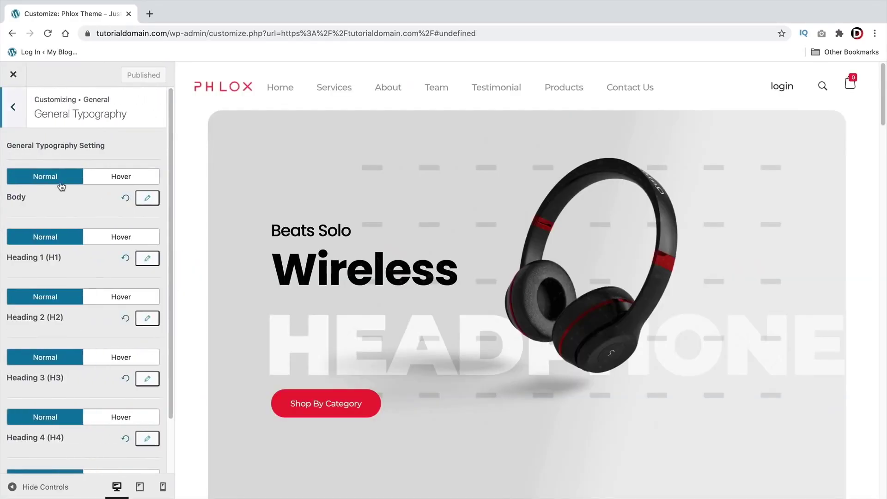
{"action": "scroll", "coordinate": [88, 261], "scroll_direction": "down", "scroll_amount": 3}
{"action": "scroll", "coordinate": [90, 240], "scroll_direction": "up", "scroll_amount": 3}
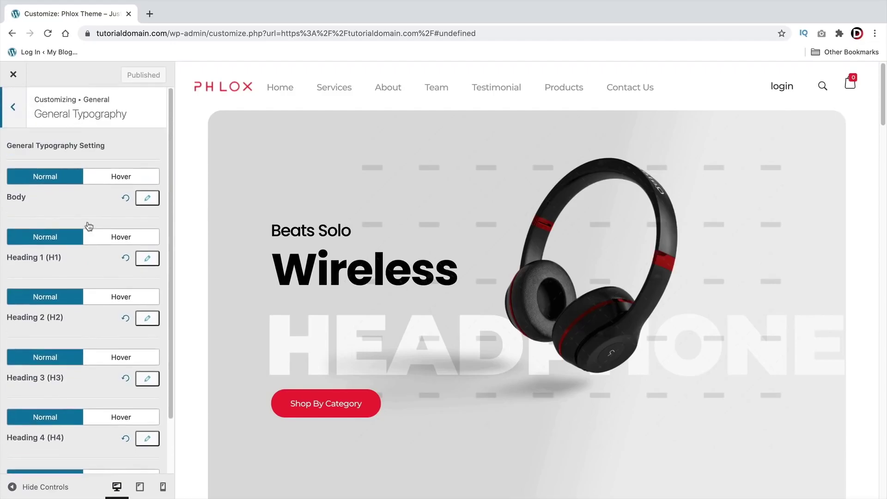
{"action": "left_click", "coordinate": [14, 108]}
- Turn on Enable Page Preloading in the page animation and preloading settings
{"action": "left_click", "coordinate": [47, 199]}
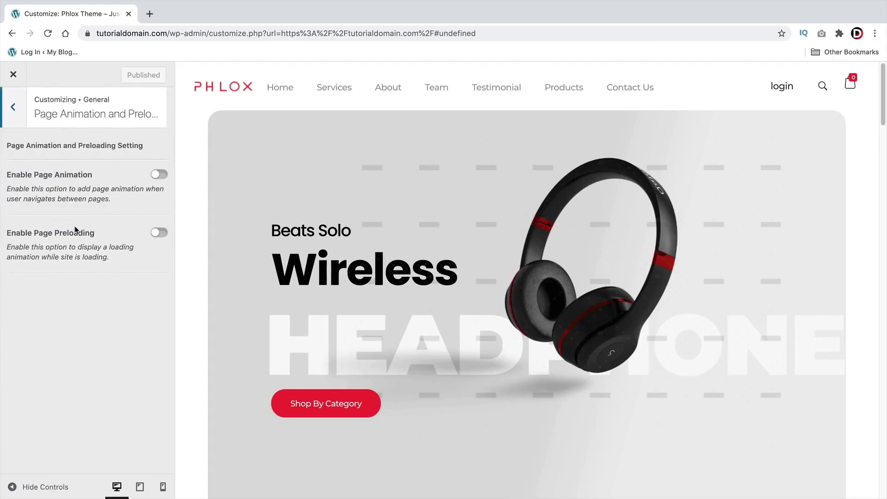
{"action": "left_click", "coordinate": [155, 233]}
{"action": "left_click", "coordinate": [13, 106]}
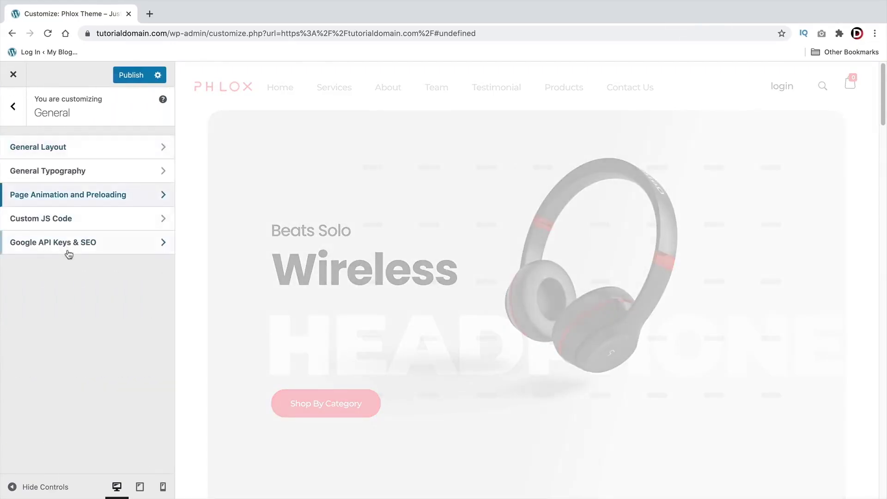
- View the Go to Top Button settings under Extras
{"action": "left_click", "coordinate": [7, 108]}
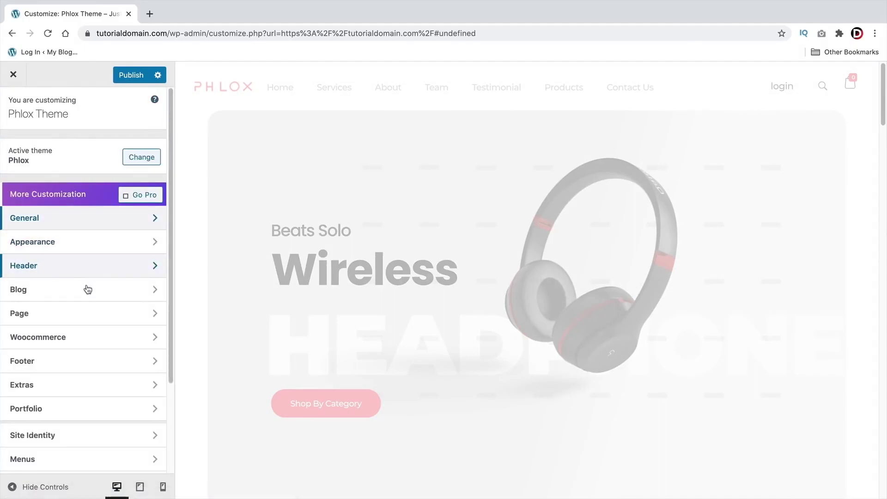
{"action": "scroll", "coordinate": [85, 324], "scroll_direction": "down", "scroll_amount": 3}
{"action": "left_click", "coordinate": [75, 268]}
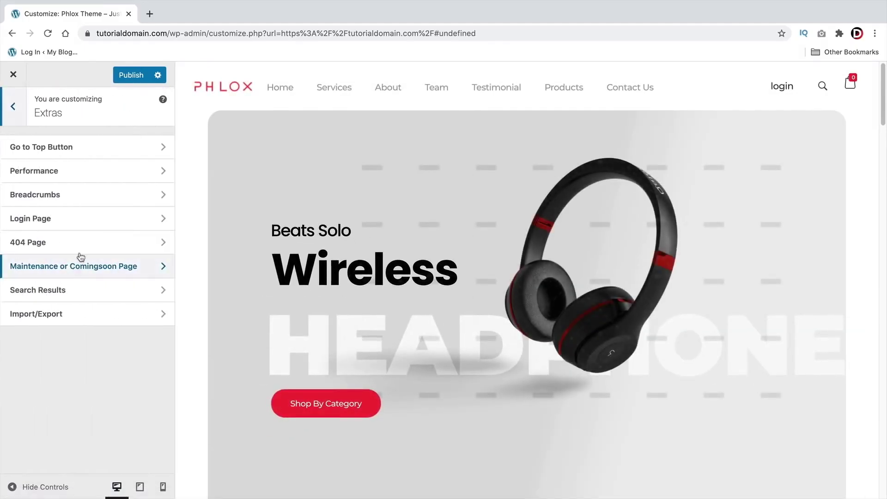
{"action": "left_click", "coordinate": [85, 149]}
{"action": "left_click", "coordinate": [8, 114]}
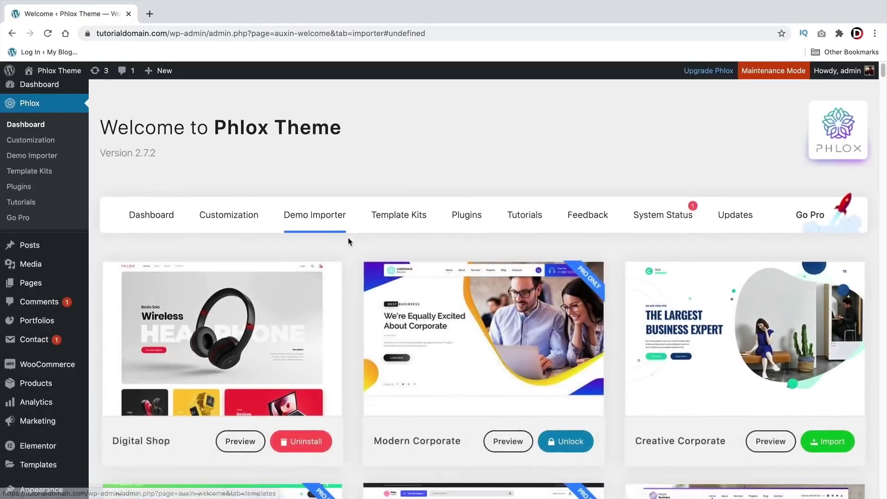
- Scroll down through the Demo Importer's list of demos
{"action": "scroll", "coordinate": [348, 241], "scroll_direction": "down", "scroll_amount": 6}
{"action": "scroll", "coordinate": [349, 242], "scroll_direction": "down", "scroll_amount": 7}
{"action": "scroll", "coordinate": [349, 242], "scroll_direction": "down", "scroll_amount": 10}
{"action": "scroll", "coordinate": [349, 241], "scroll_direction": "down", "scroll_amount": 10}
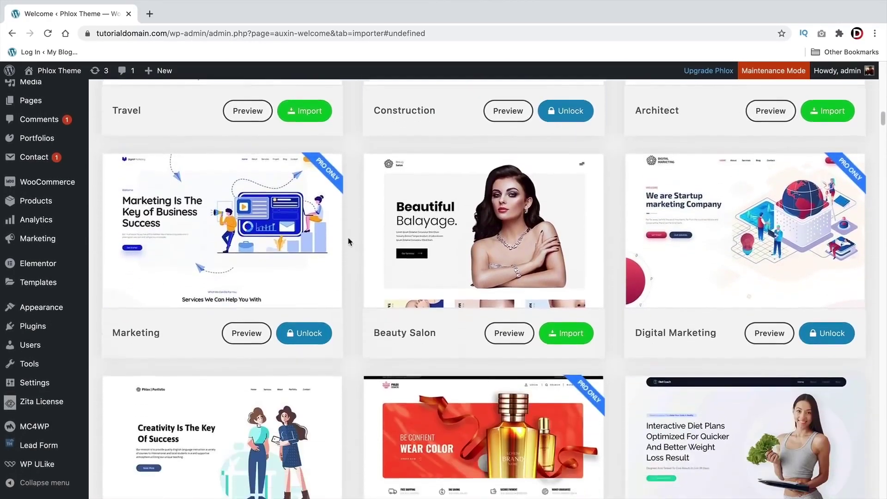
{"action": "scroll", "coordinate": [349, 241], "scroll_direction": "down", "scroll_amount": 9}
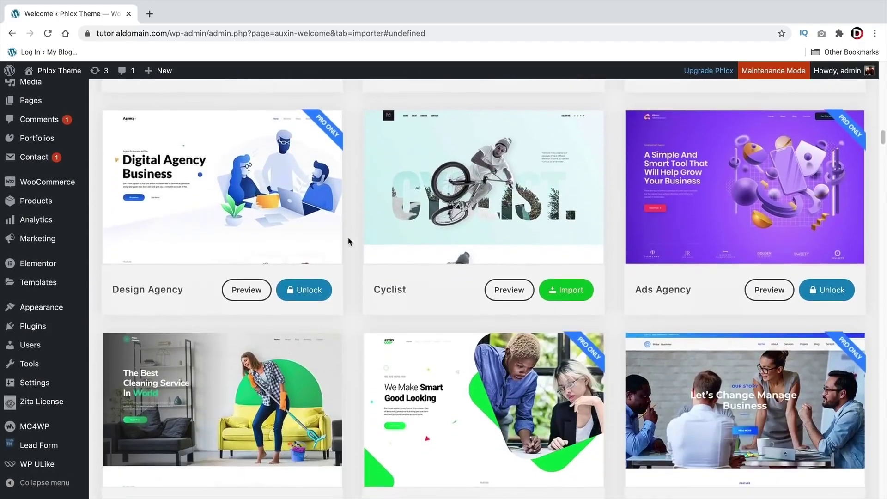
{"action": "scroll", "coordinate": [349, 241], "scroll_direction": "down", "scroll_amount": 3}
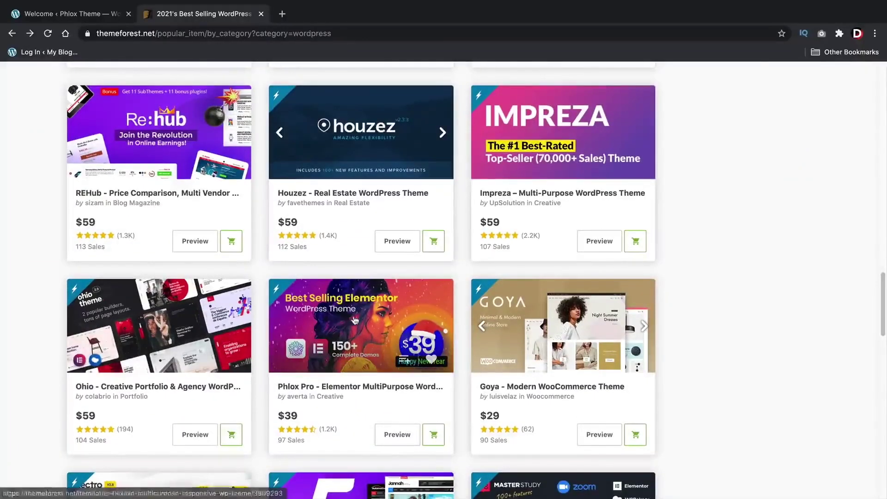
- Open the Phlox Pro item page on ThemeForest and scroll past its pricing and compatibility details
{"action": "left_click", "coordinate": [355, 320]}
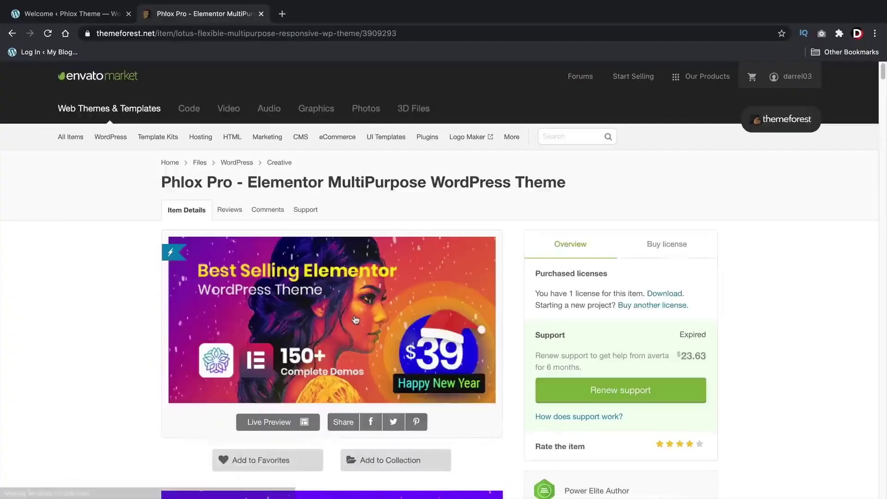
{"action": "scroll", "coordinate": [357, 320], "scroll_direction": "down", "scroll_amount": 3}
{"action": "scroll", "coordinate": [360, 319], "scroll_direction": "down", "scroll_amount": 2}
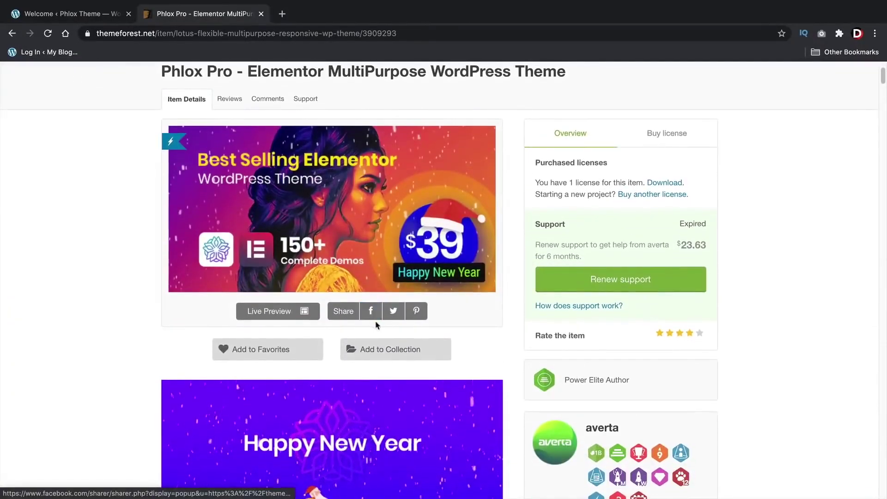
{"action": "scroll", "coordinate": [376, 325], "scroll_direction": "down", "scroll_amount": 10}
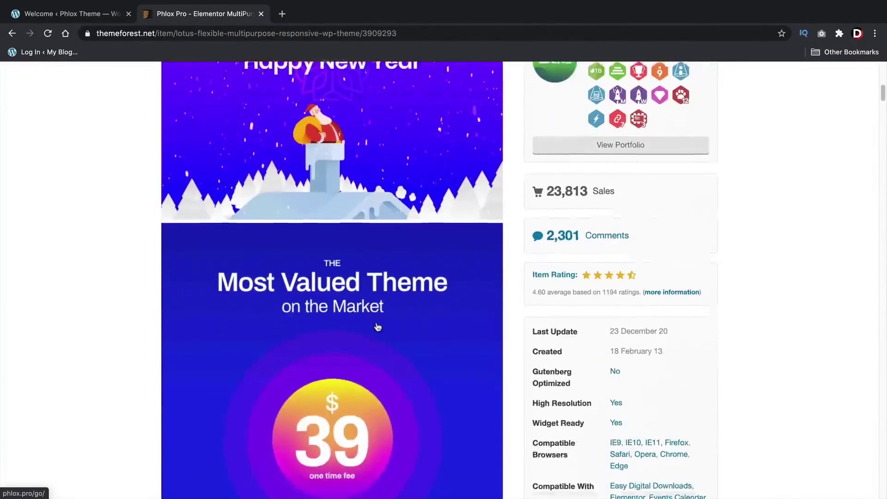
{"action": "scroll", "coordinate": [378, 327], "scroll_direction": "down", "scroll_amount": 6}
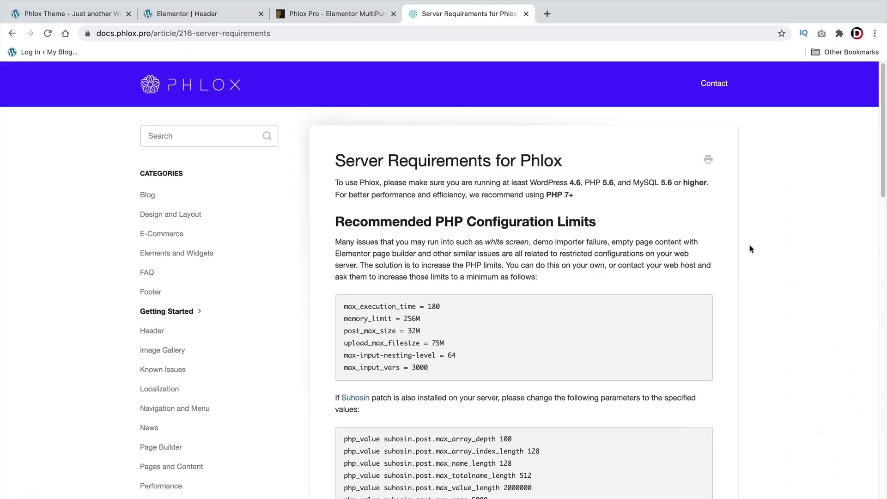
{"action": "scroll", "coordinate": [749, 249], "scroll_direction": "down", "scroll_amount": 3}
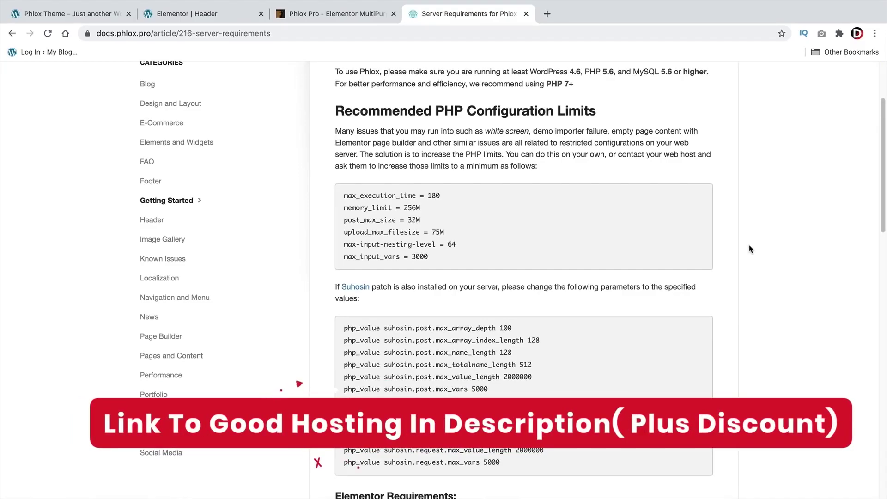
{"action": "scroll", "coordinate": [749, 249], "scroll_direction": "down", "scroll_amount": 5}
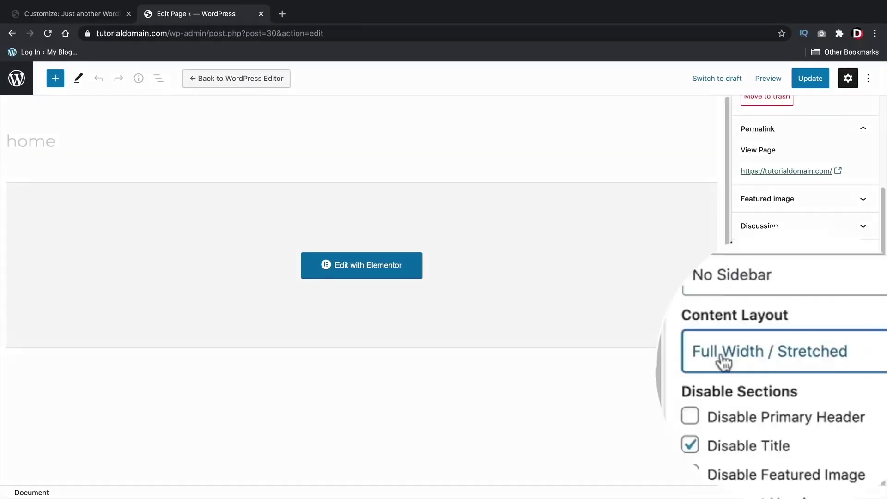
- Keep the page's content layout as Full Width / Stretched
{"action": "left_click", "coordinate": [724, 362]}
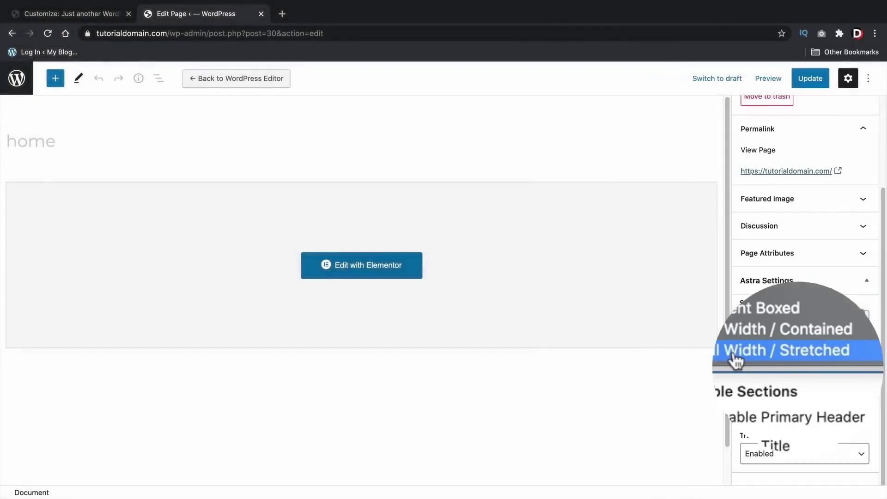
{"action": "left_click", "coordinate": [767, 363]}
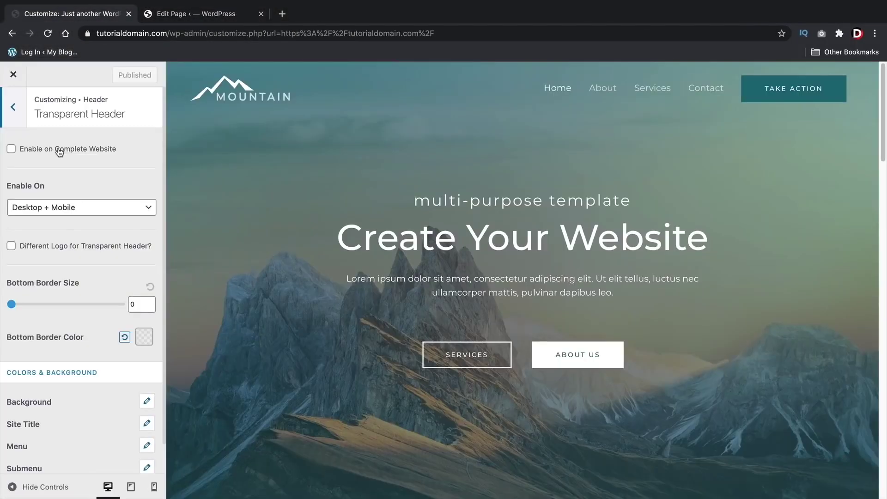
{"action": "scroll", "coordinate": [60, 139], "scroll_direction": "down", "scroll_amount": 1}
{"action": "scroll", "coordinate": [60, 156], "scroll_direction": "up", "scroll_amount": 1}
- In Primary Header, try the centred logo layout, then place the logo on the right
{"action": "left_click", "coordinate": [21, 115]}
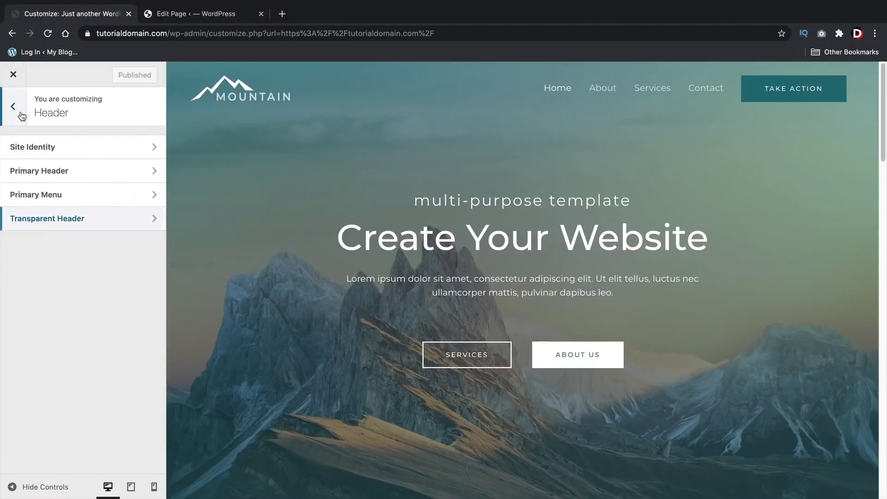
{"action": "left_click", "coordinate": [39, 168]}
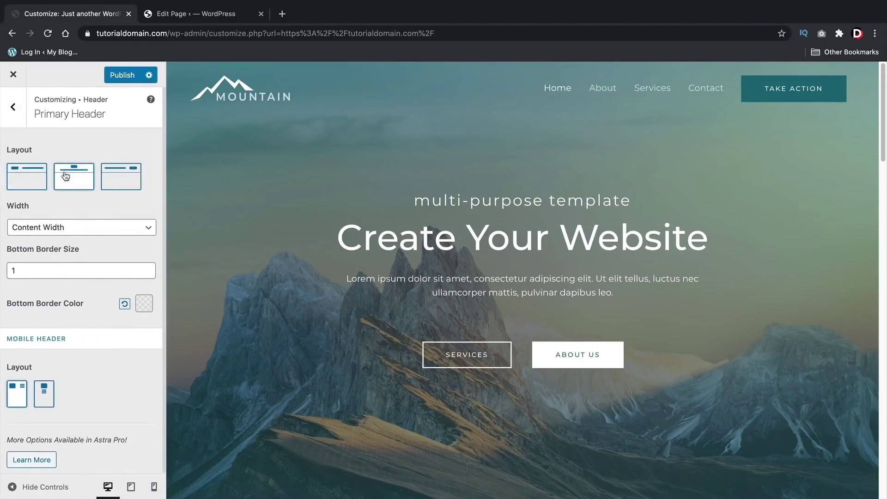
{"action": "left_click", "coordinate": [66, 174]}
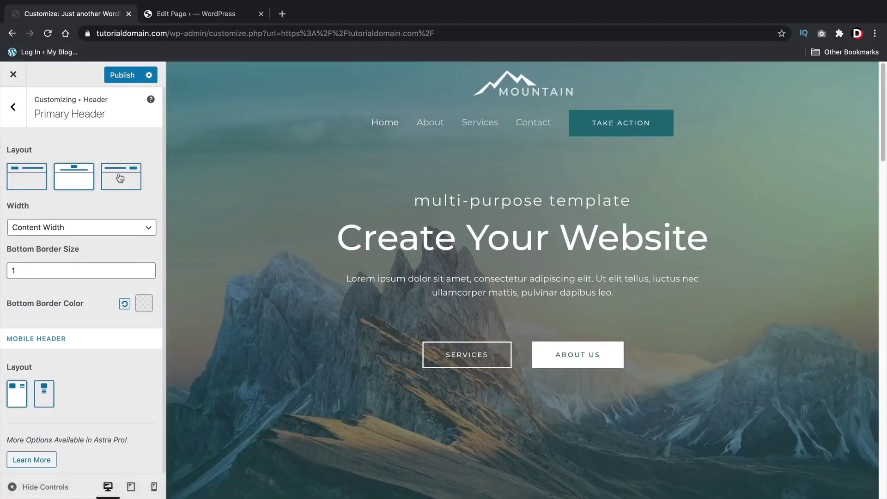
{"action": "left_click", "coordinate": [120, 178]}
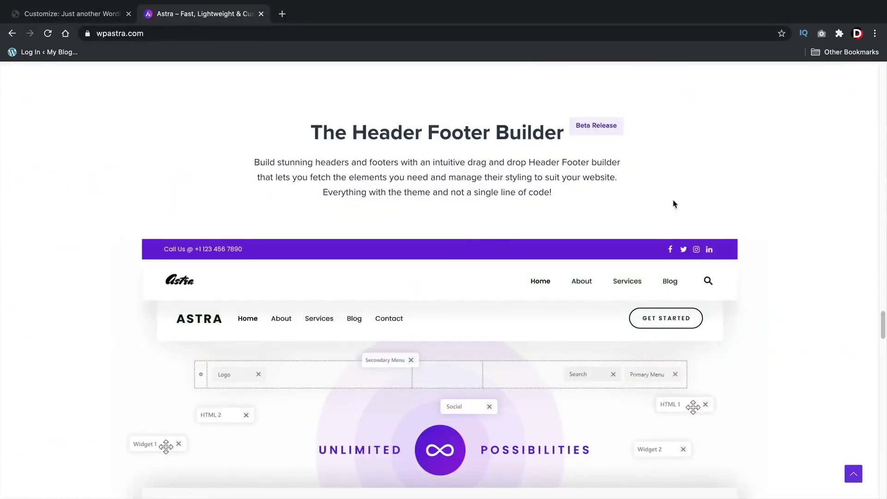
- Scroll through the Header Footer Builder section of the Astra website
{"action": "scroll", "coordinate": [829, 208], "scroll_direction": "down", "scroll_amount": 4}
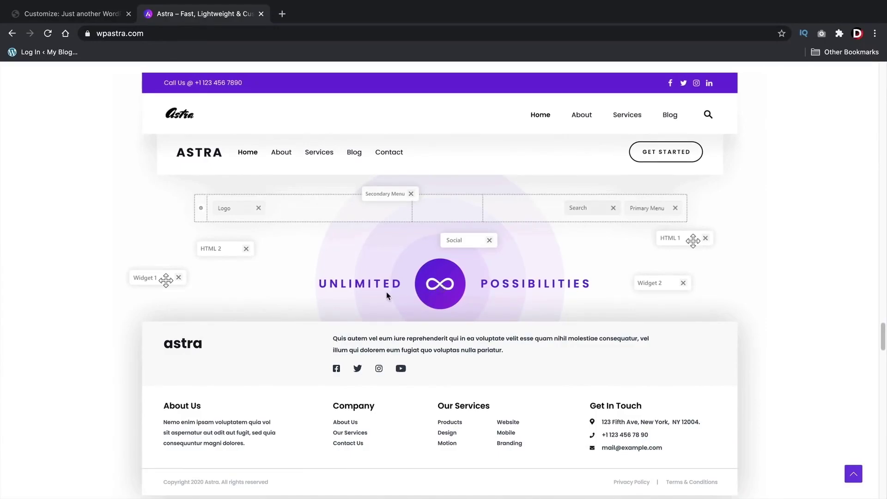
{"action": "scroll", "coordinate": [386, 292], "scroll_direction": "up", "scroll_amount": 4}
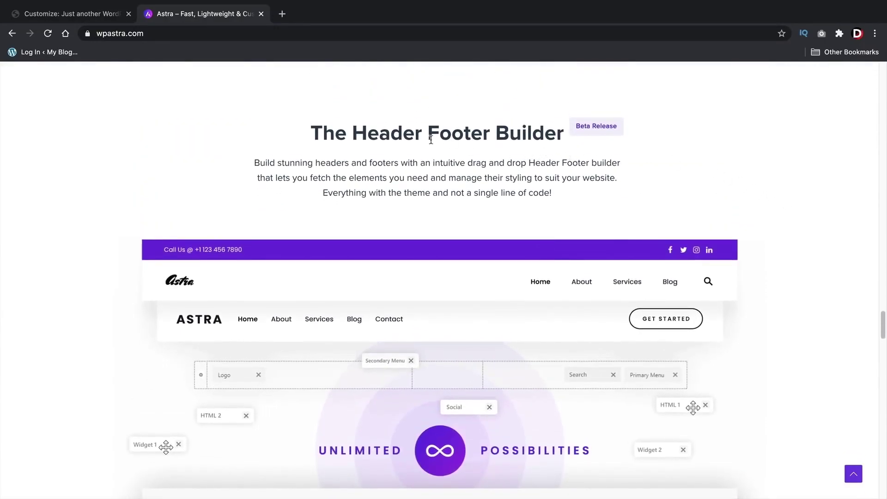
{"action": "scroll", "coordinate": [776, 189], "scroll_direction": "down", "scroll_amount": 3}
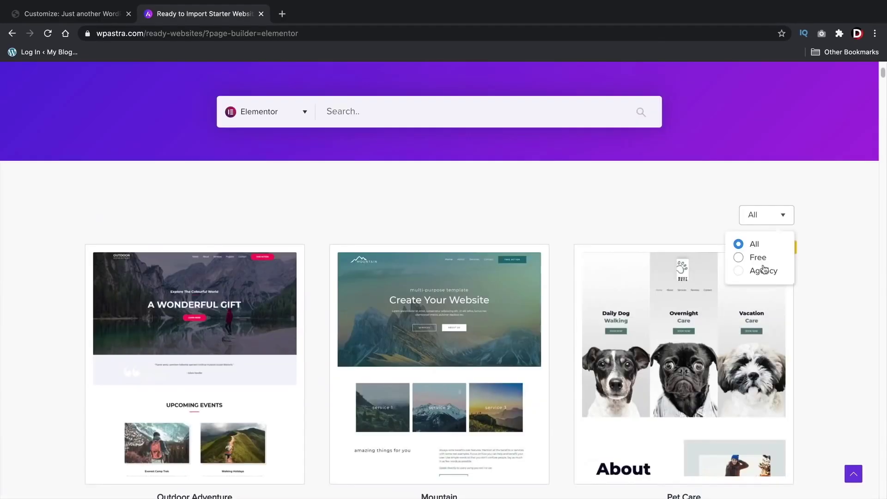
- Filter the starter websites to Agency designs and scroll through the template grid
{"action": "left_click", "coordinate": [764, 271]}
{"action": "scroll", "coordinate": [814, 288], "scroll_direction": "down", "scroll_amount": 7}
{"action": "scroll", "coordinate": [816, 289], "scroll_direction": "down", "scroll_amount": 7}
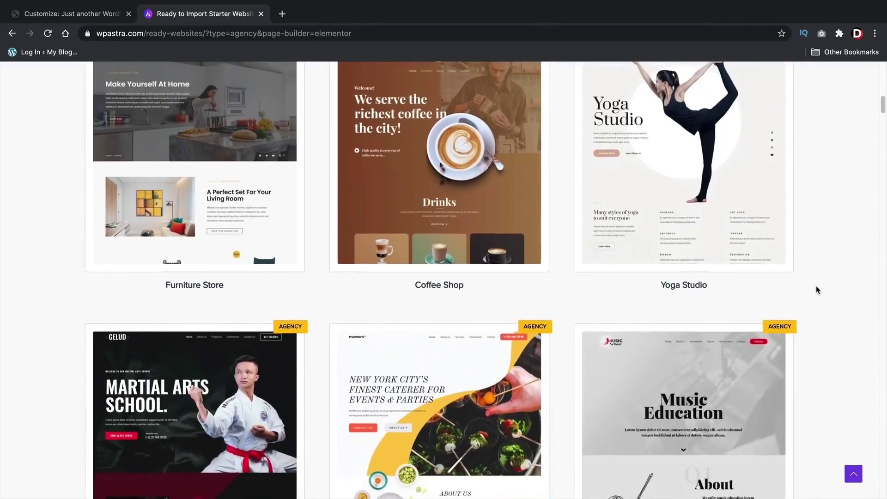
{"action": "scroll", "coordinate": [816, 289], "scroll_direction": "down", "scroll_amount": 12}
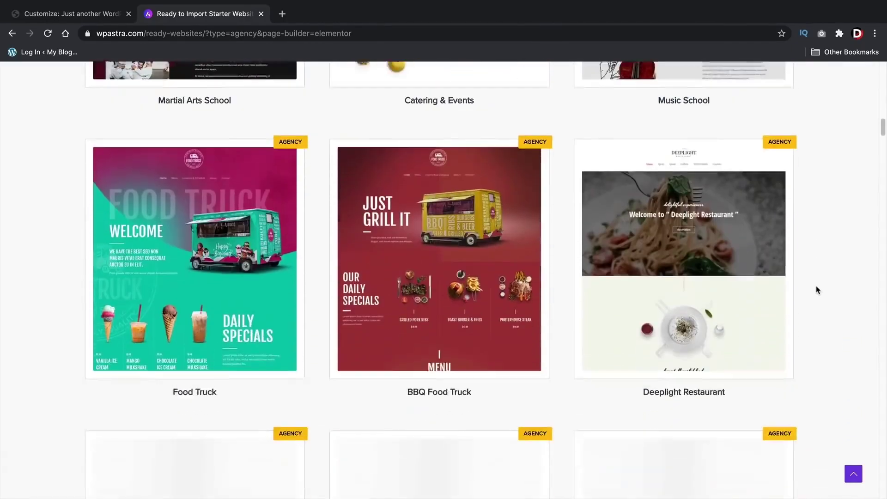
{"action": "scroll", "coordinate": [815, 290], "scroll_direction": "down", "scroll_amount": 4}
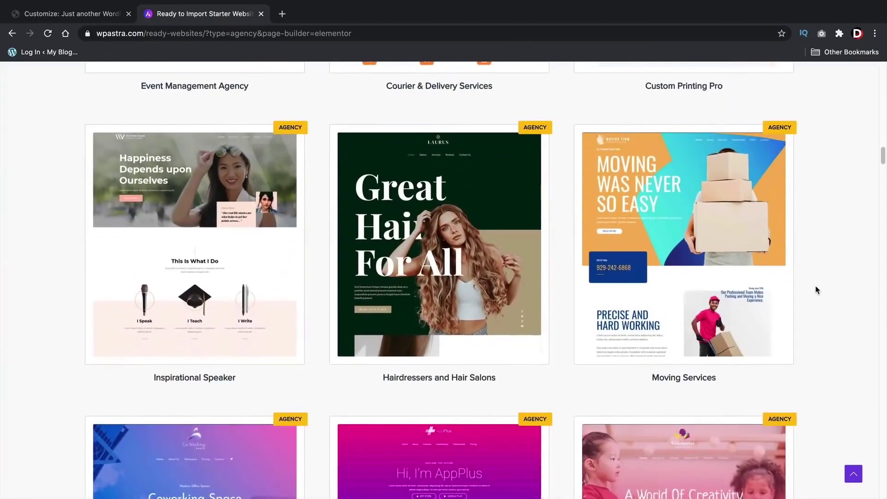
{"action": "scroll", "coordinate": [816, 289], "scroll_direction": "down", "scroll_amount": 10}
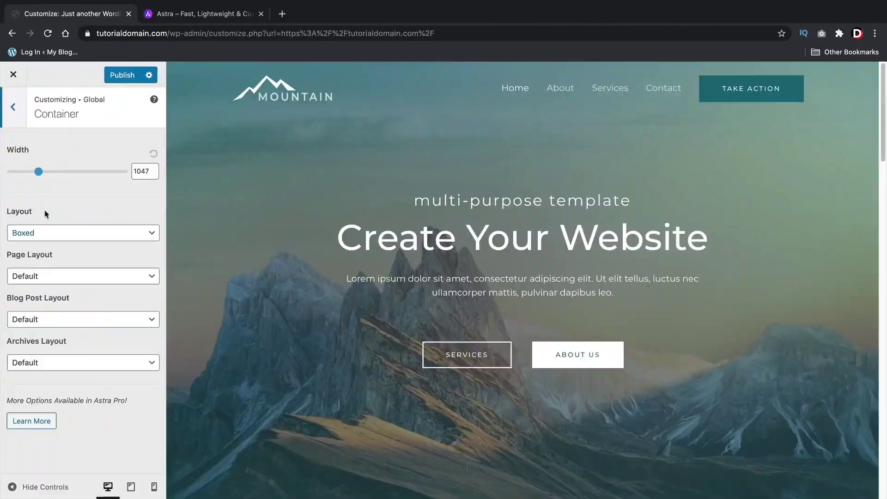
- Keep the Boxed site layout, set Page Layout to Boxed, then auto-scroll the Astra website
{"action": "left_click", "coordinate": [47, 233]}
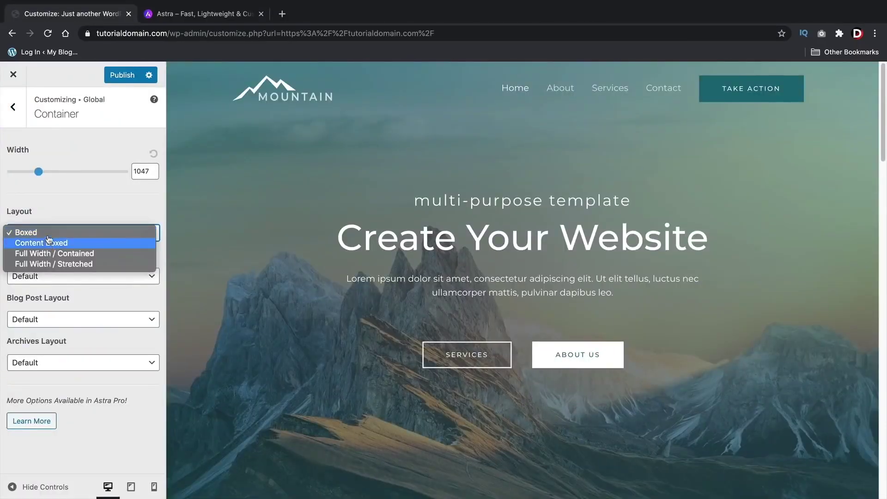
{"action": "left_click", "coordinate": [49, 237]}
{"action": "left_click", "coordinate": [52, 276]}
{"action": "left_click", "coordinate": [54, 285]}
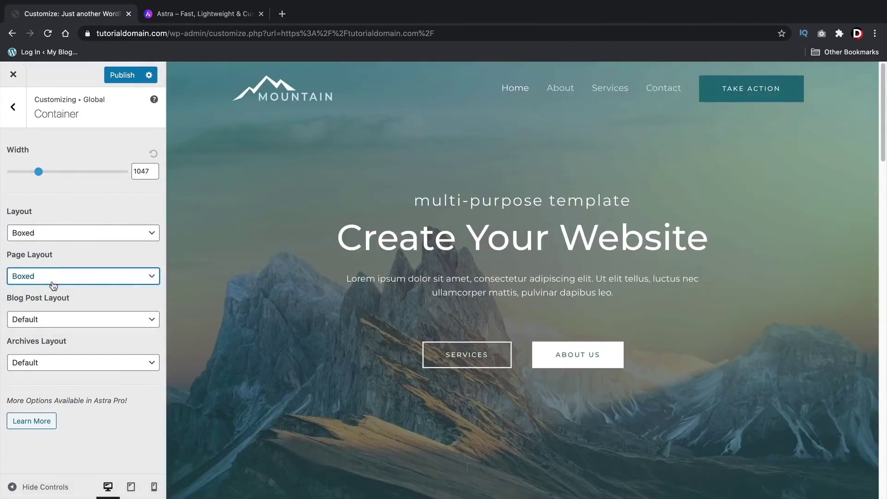
{"action": "key", "text": "ctrl+Tab"}
{"action": "middle_click", "coordinate": [868, 186]}
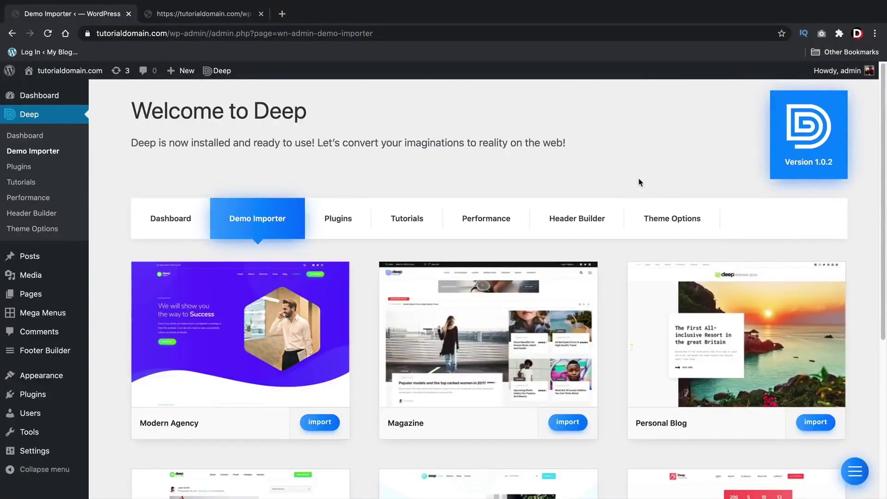
- Import the Modern Business demo, activate all its plugins, and move Social before Search
{"action": "scroll", "coordinate": [639, 182], "scroll_direction": "down", "scroll_amount": 4}
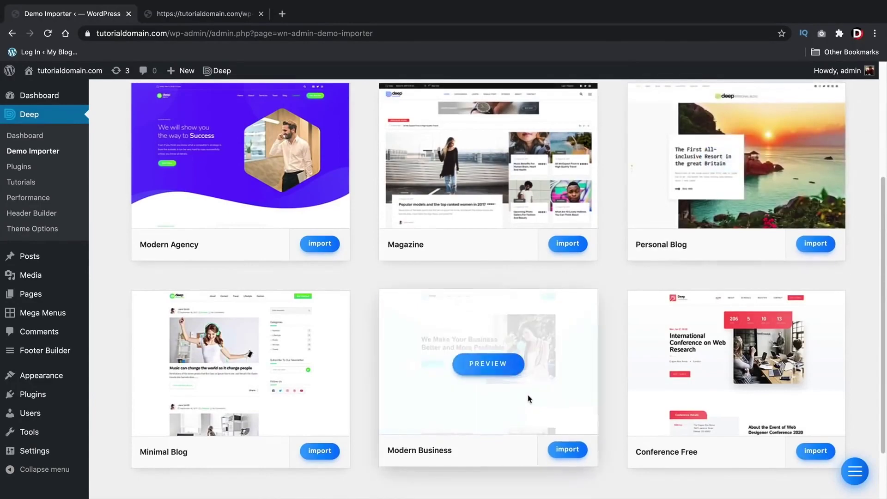
{"action": "left_click", "coordinate": [566, 450]}
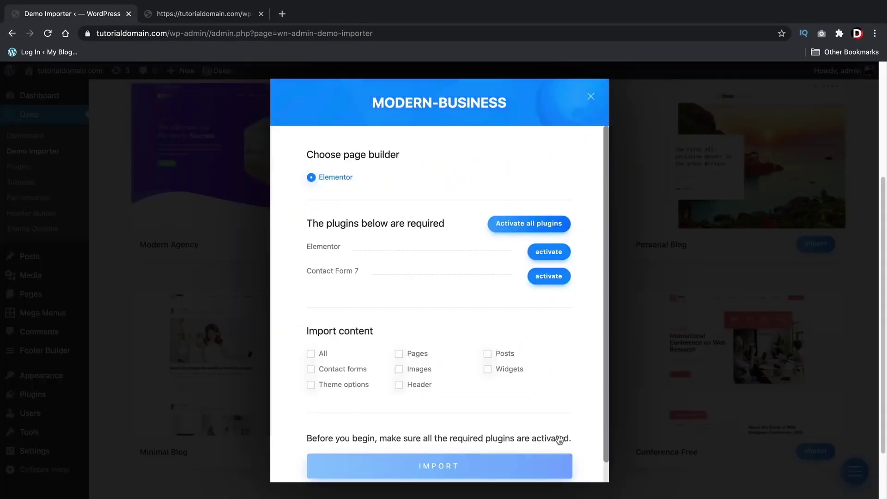
{"action": "left_click", "coordinate": [508, 230]}
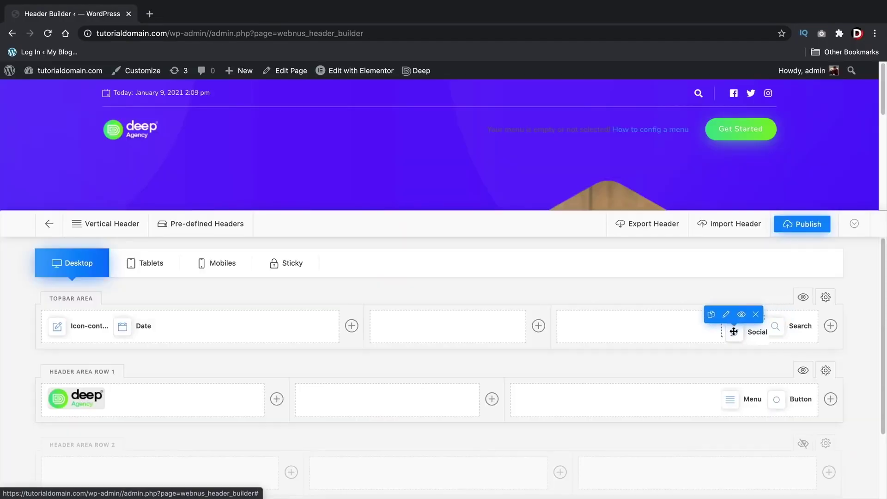
{"action": "mouse_move", "coordinate": [732, 328]}
{"action": "left_mouse_down"}
{"action": "mouse_move", "coordinate": [765, 326]}
{"action": "mouse_move", "coordinate": [745, 329]}
{"action": "left_mouse_up"}
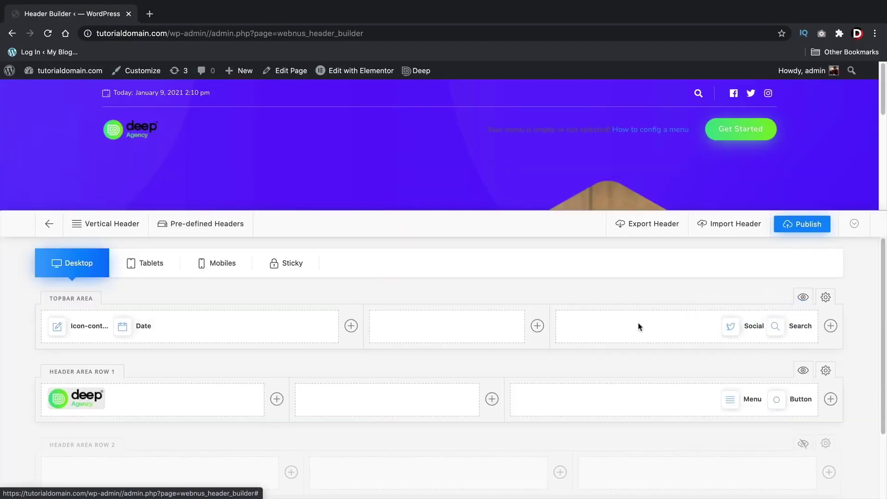
- Add a logo element to the topbar's middle column, reviewing its styling and class options
{"action": "left_click", "coordinate": [537, 326]}
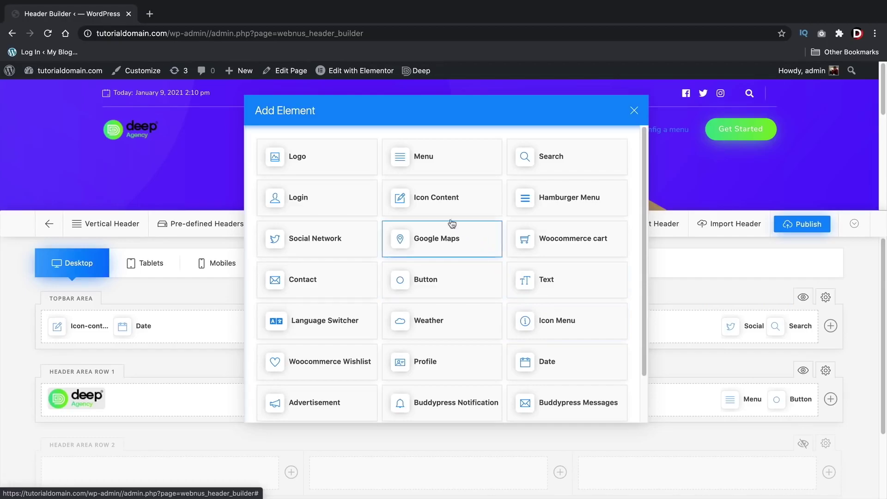
{"action": "left_click", "coordinate": [317, 157]}
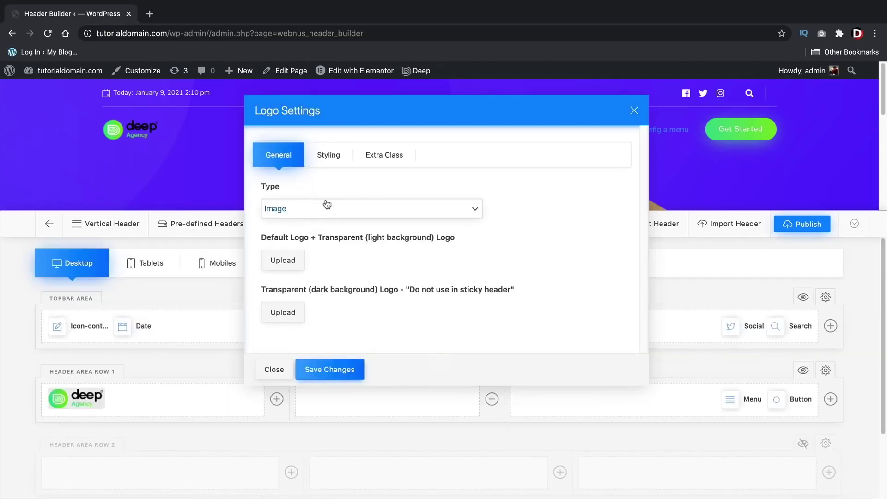
{"action": "left_click", "coordinate": [326, 159]}
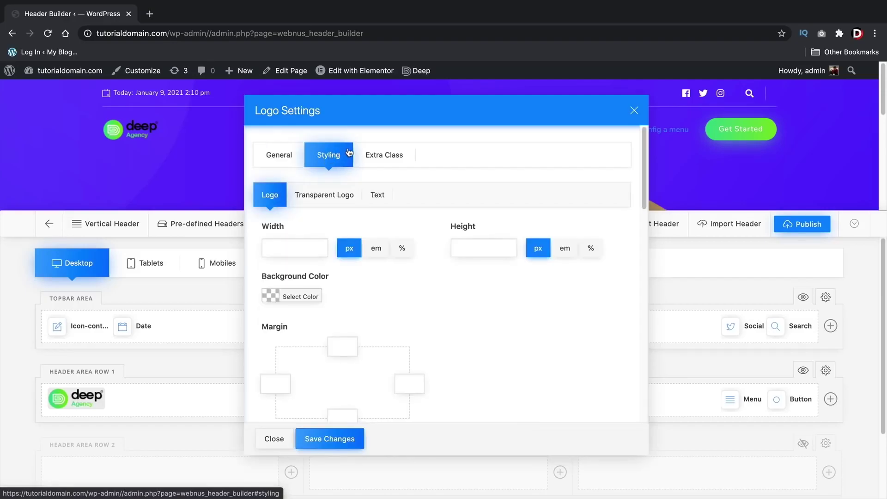
{"action": "left_click", "coordinate": [370, 156]}
{"action": "left_click", "coordinate": [287, 157]}
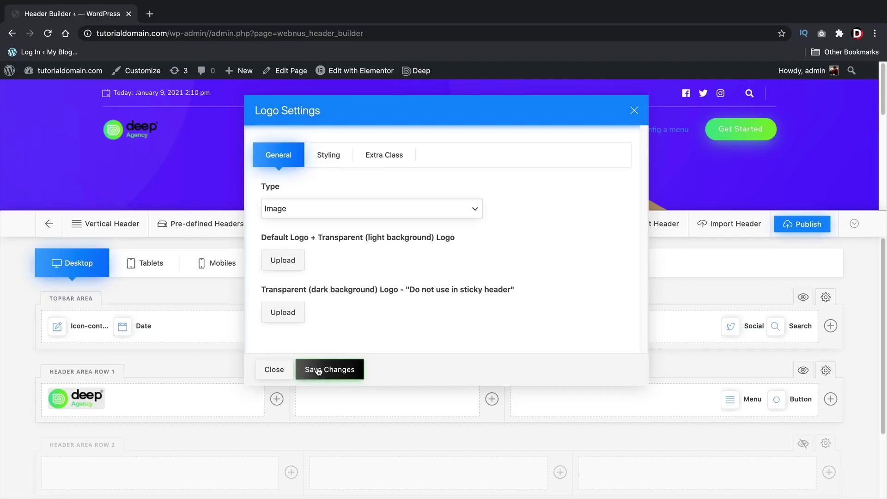
{"action": "left_click", "coordinate": [286, 368]}
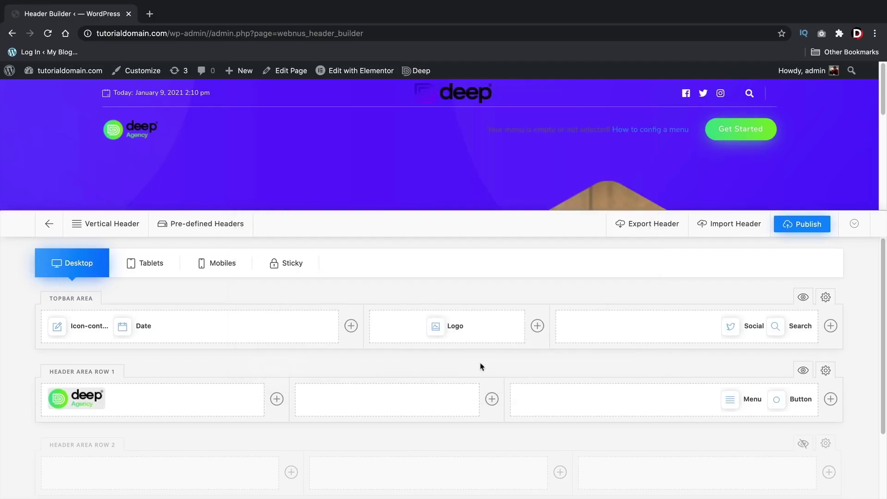
- Apply the Deep Magazine header template, overwriting the current header
{"action": "left_click", "coordinate": [236, 228]}
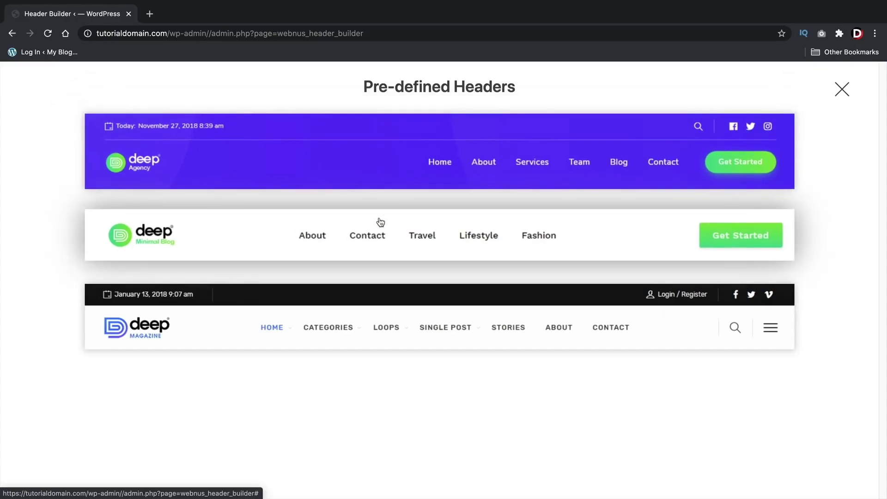
{"action": "left_click", "coordinate": [390, 313]}
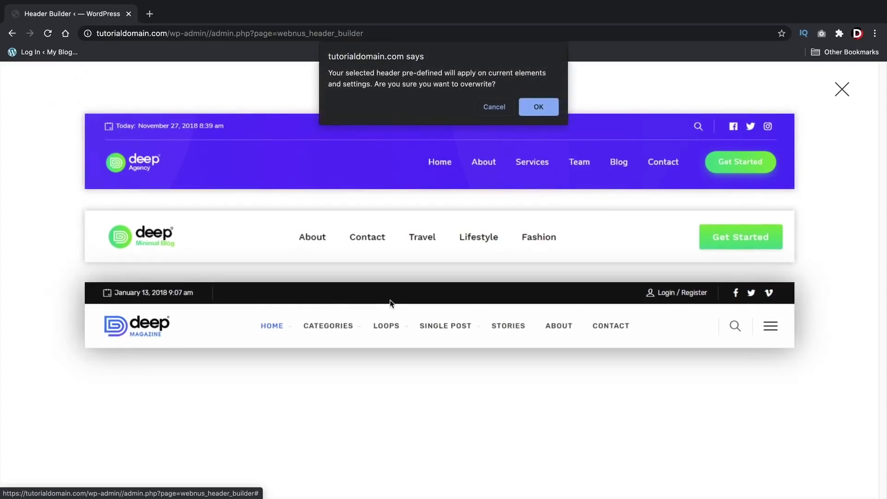
{"action": "key", "text": "Return"}
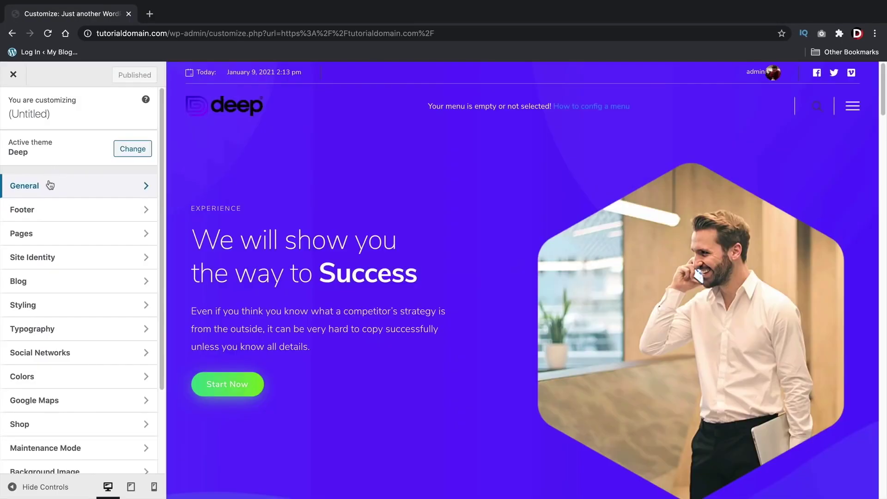
- Browse the Deep theme's general settings, including page preloader and back-to-top button
{"action": "left_click", "coordinate": [50, 184]}
{"action": "left_click", "coordinate": [56, 189]}
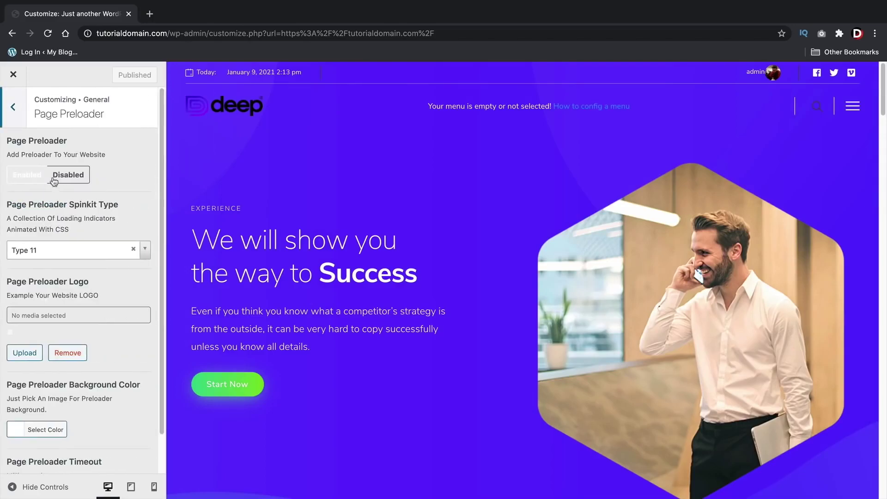
{"action": "left_click", "coordinate": [13, 107]}
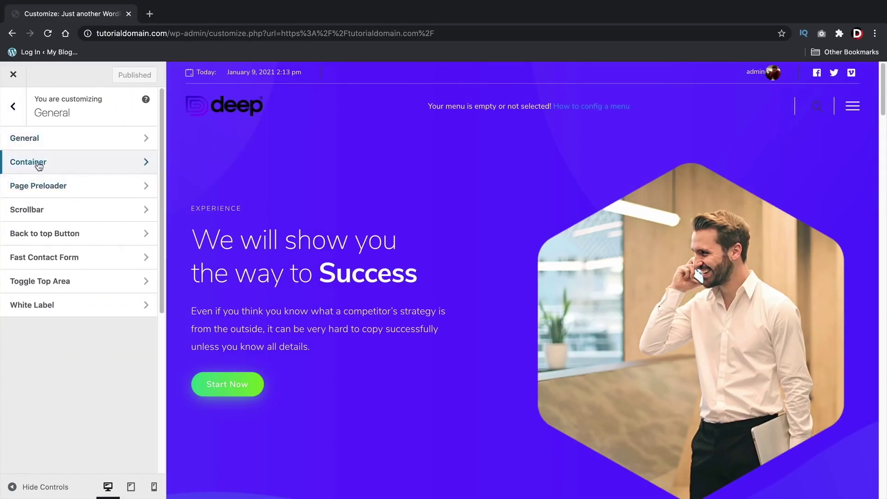
{"action": "left_click", "coordinate": [34, 160]}
{"action": "left_click", "coordinate": [18, 121]}
{"action": "left_click", "coordinate": [44, 233]}
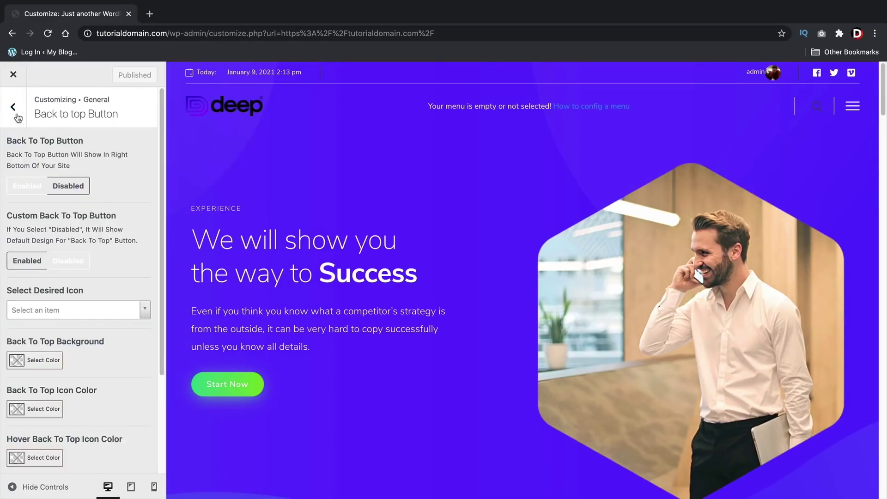
{"action": "left_click", "coordinate": [16, 116]}
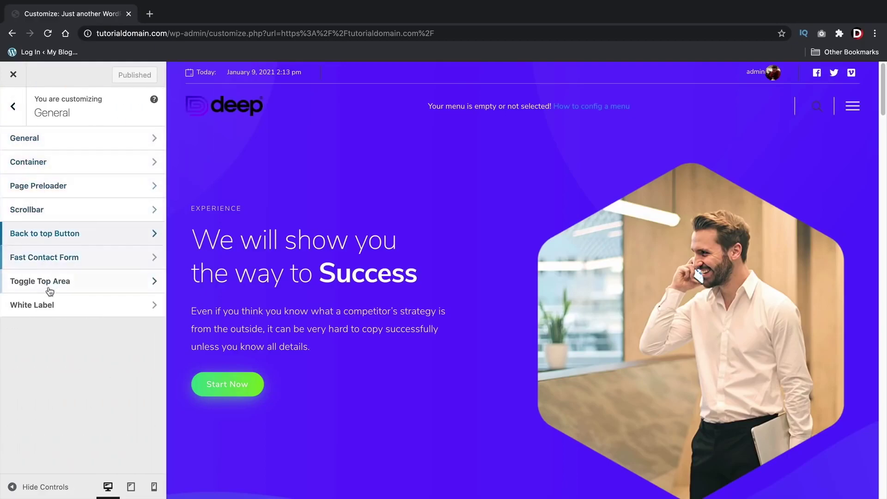
- View the responsive and CSS Minifier options, then scroll down to the blog settings
{"action": "left_click", "coordinate": [70, 142]}
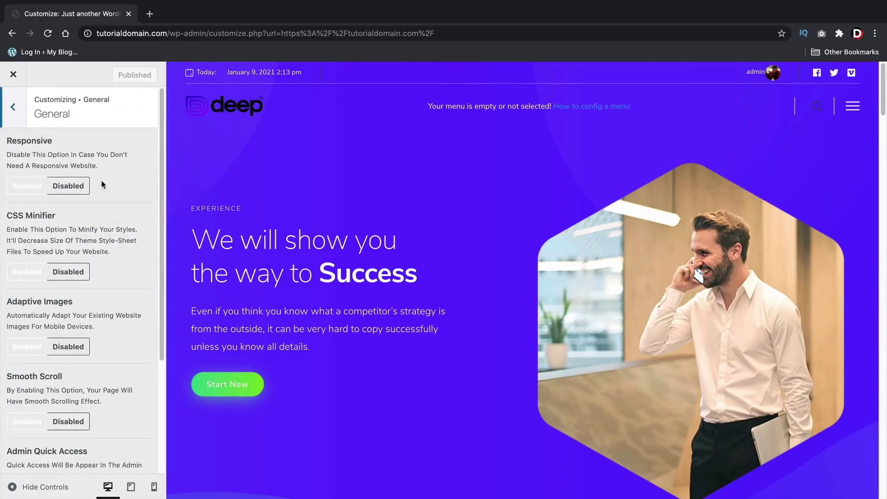
{"action": "scroll", "coordinate": [95, 213], "scroll_direction": "down", "scroll_amount": 3}
{"action": "left_click_drag", "start_coordinate": [96, 214], "coordinate": [8, 265]}
{"action": "scroll", "coordinate": [106, 222], "scroll_direction": "up", "scroll_amount": 10}
{"action": "scroll", "coordinate": [93, 176], "scroll_direction": "down", "scroll_amount": 2}
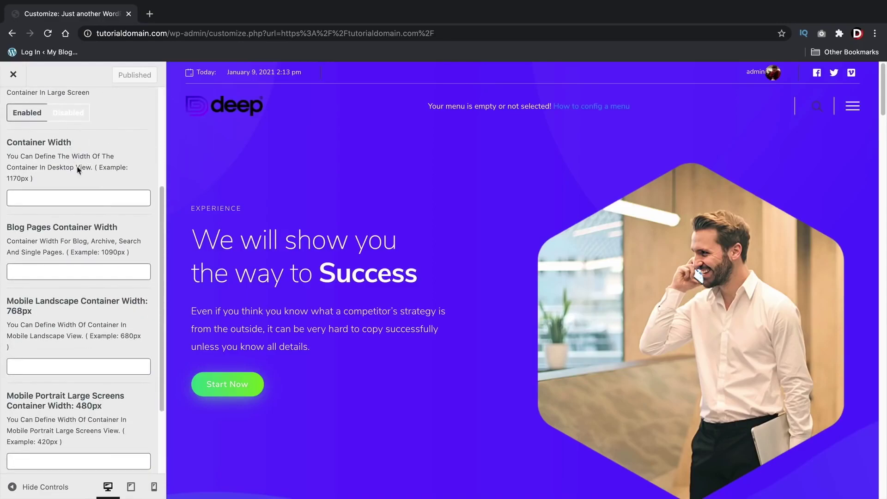
{"action": "scroll", "coordinate": [81, 229], "scroll_direction": "down", "scroll_amount": 4}
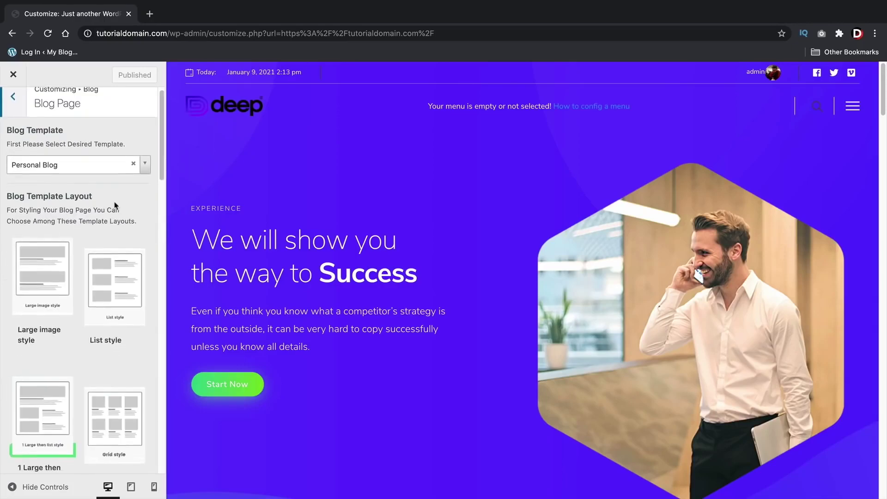
{"action": "scroll", "coordinate": [115, 204], "scroll_direction": "down", "scroll_amount": 6}
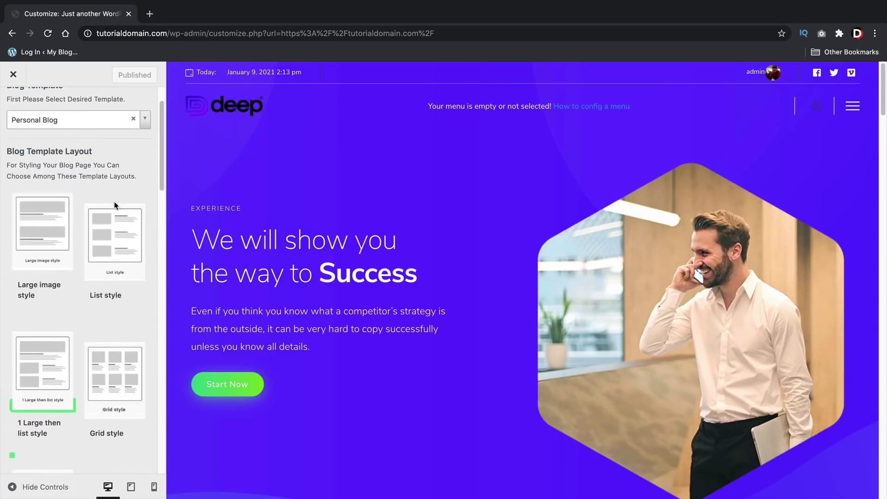
{"action": "scroll", "coordinate": [115, 206], "scroll_direction": "down", "scroll_amount": 8}
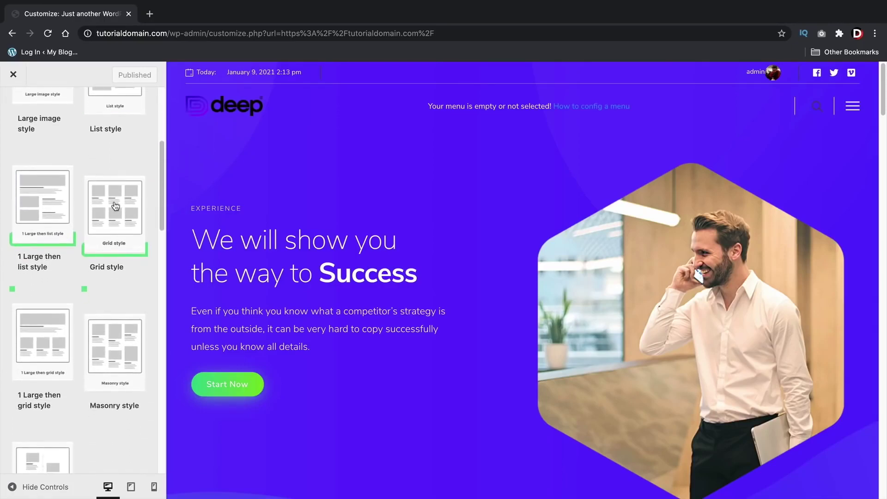
{"action": "scroll", "coordinate": [115, 206], "scroll_direction": "down", "scroll_amount": 3}
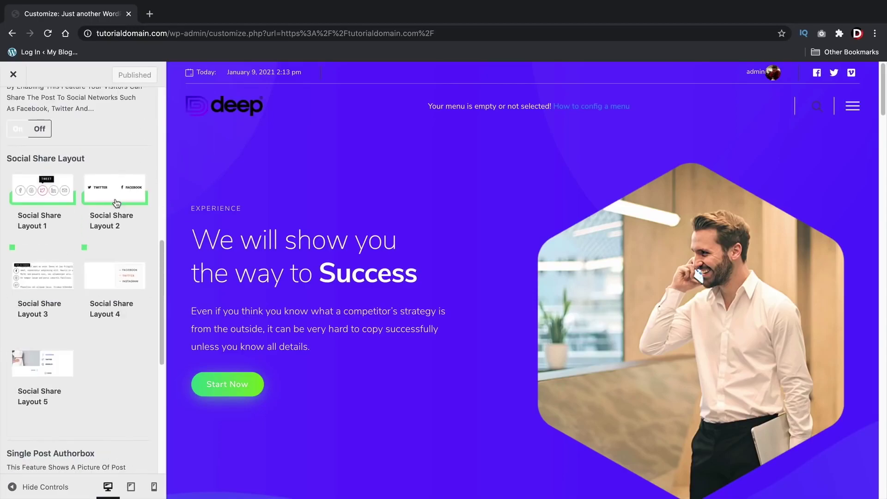
{"action": "scroll", "coordinate": [82, 241], "scroll_direction": "up", "scroll_amount": 2}
- Set the single blog page's Social Share Layout to 1 after trying Layout 2
{"action": "left_click", "coordinate": [112, 240]}
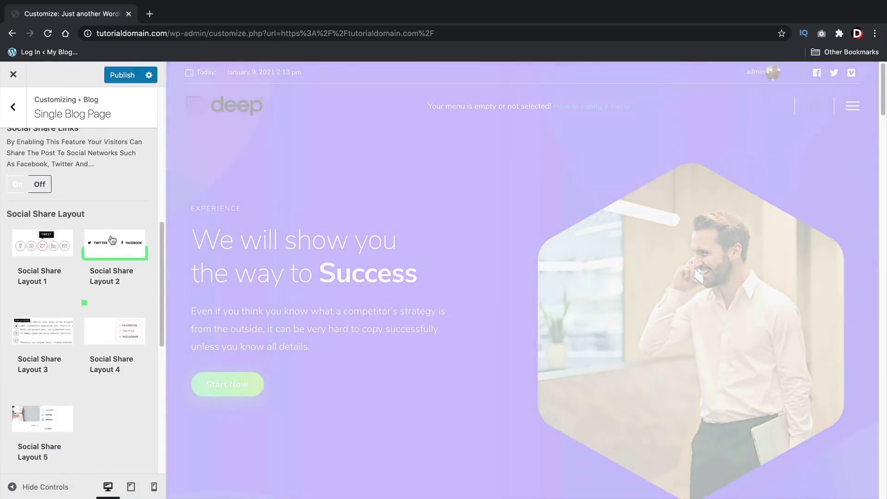
{"action": "left_click", "coordinate": [54, 239]}
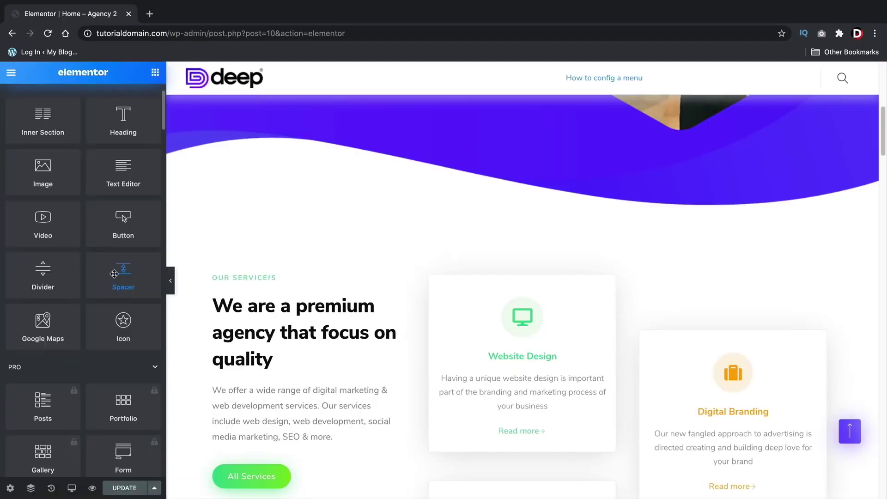
{"action": "scroll", "coordinate": [116, 279], "scroll_direction": "down", "scroll_amount": 15}
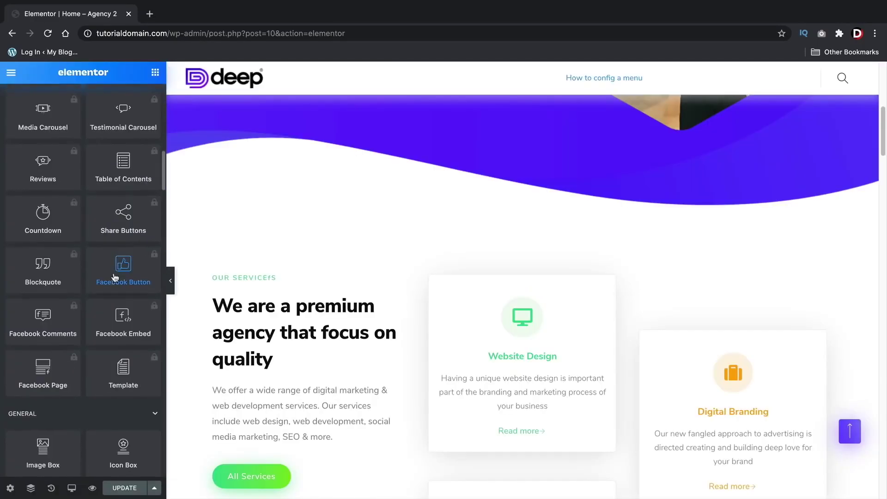
- Drop a Webnus Icon box below the Website Design card and change its type from 7 to 24
{"action": "scroll", "coordinate": [115, 277], "scroll_direction": "down", "scroll_amount": 20}
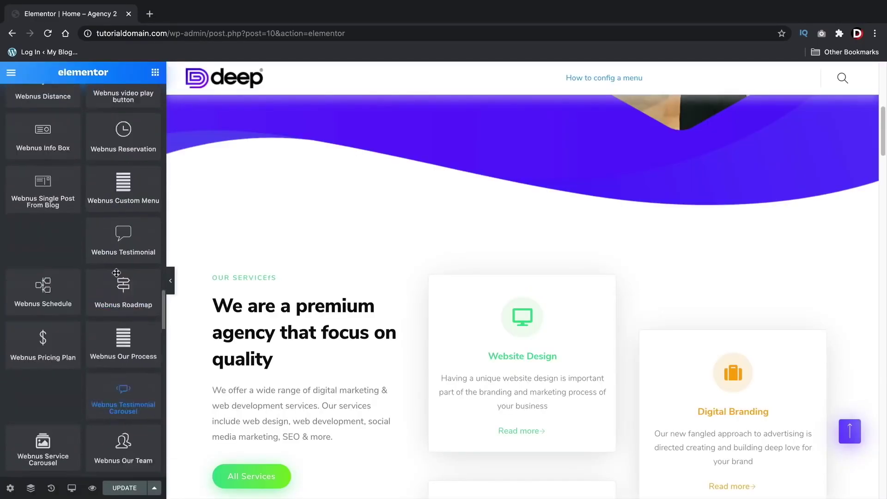
{"action": "scroll", "coordinate": [117, 273], "scroll_direction": "up", "scroll_amount": 10}
{"action": "scroll", "coordinate": [322, 287], "scroll_direction": "down", "scroll_amount": 2}
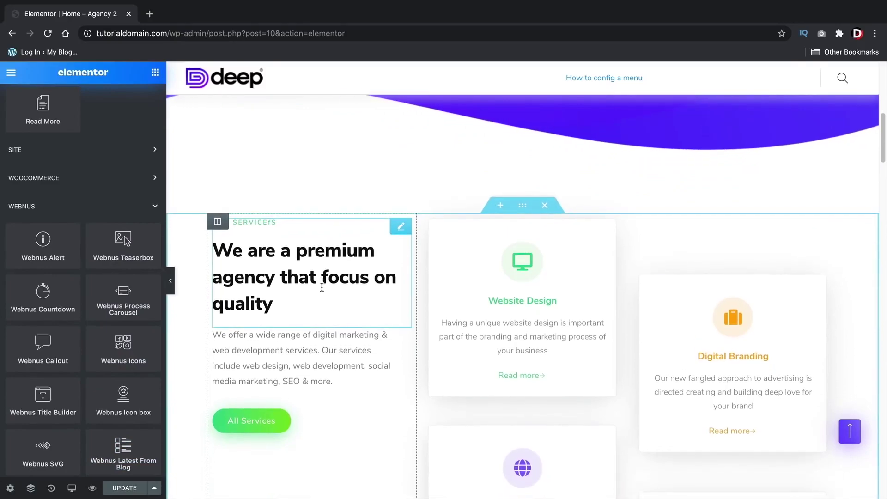
{"action": "scroll", "coordinate": [322, 290], "scroll_direction": "down", "scroll_amount": 3}
{"action": "scroll", "coordinate": [323, 291], "scroll_direction": "up", "scroll_amount": 3}
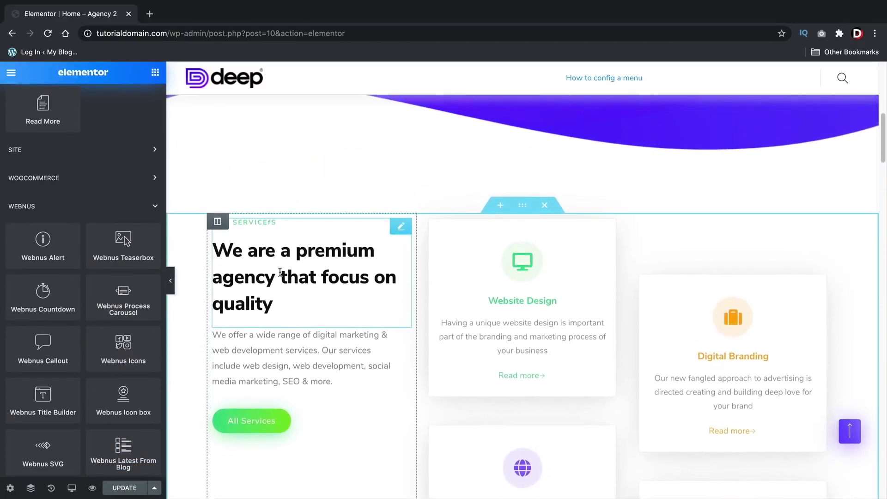
{"action": "scroll", "coordinate": [342, 369], "scroll_direction": "down", "scroll_amount": 2}
{"action": "left_click_drag", "start_coordinate": [124, 397], "coordinate": [555, 309]}
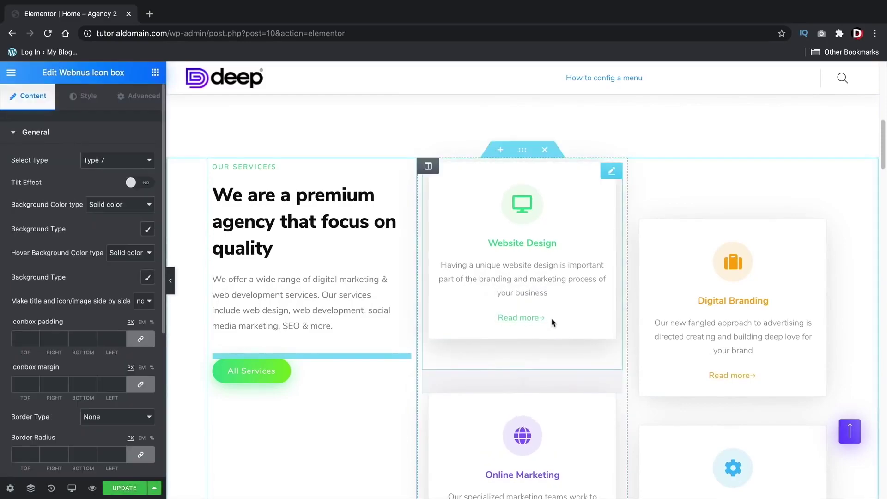
{"action": "left_click", "coordinate": [129, 160]}
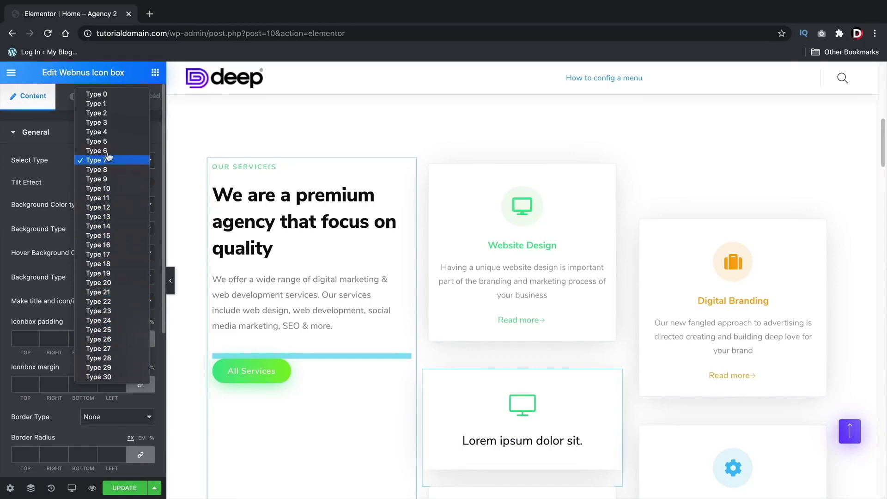
{"action": "left_click", "coordinate": [121, 321]}
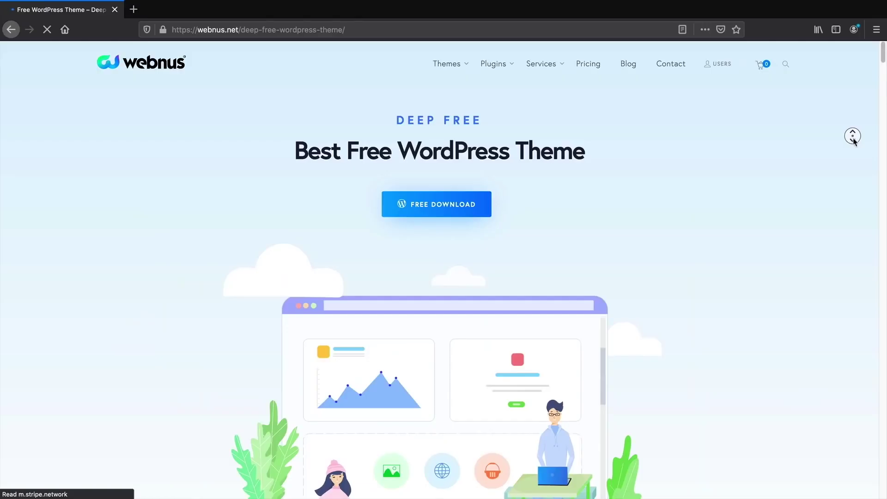
{"action": "scroll", "coordinate": [854, 141], "scroll_direction": "down", "scroll_amount": 2}
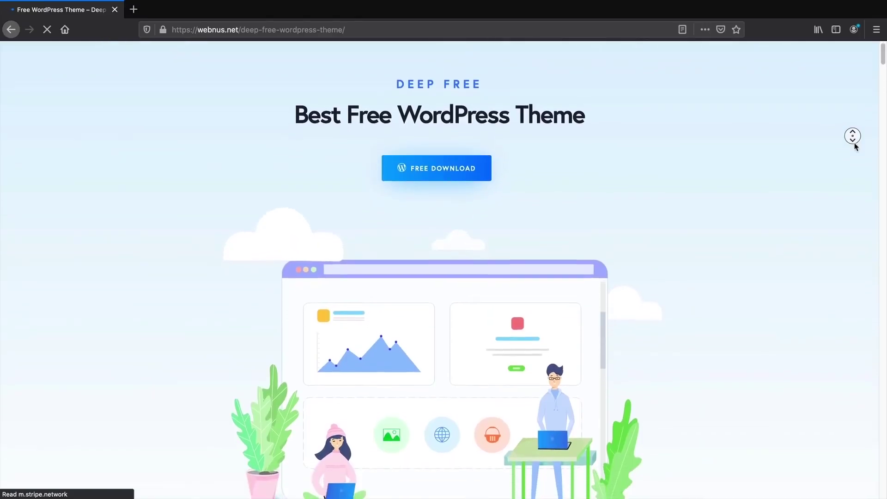
{"action": "scroll", "coordinate": [855, 146], "scroll_direction": "down", "scroll_amount": 4}
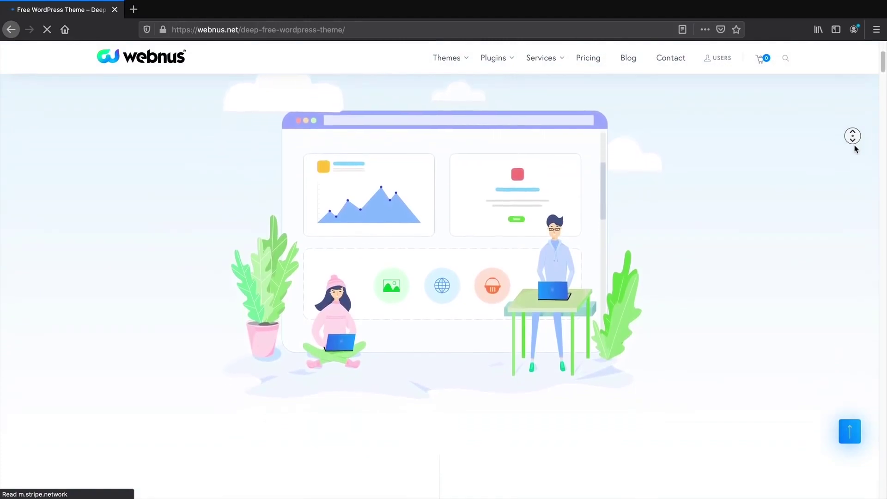
{"action": "scroll", "coordinate": [854, 139], "scroll_direction": "down", "scroll_amount": 5}
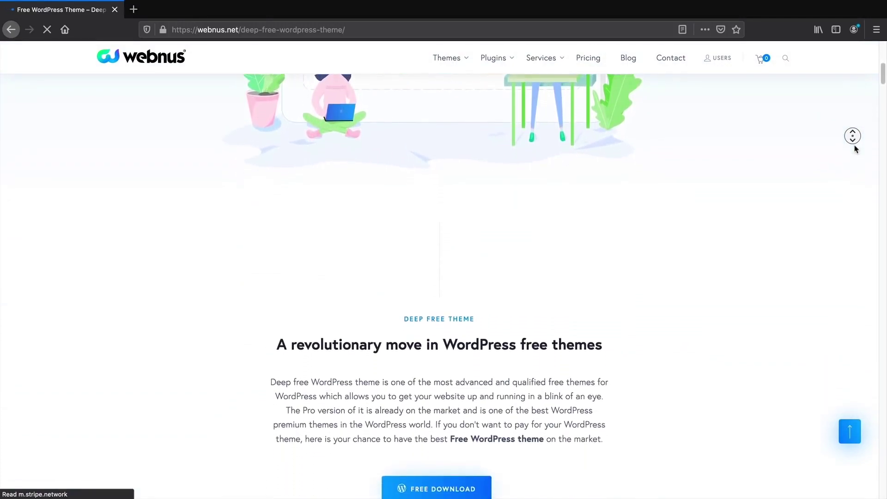
{"action": "scroll", "coordinate": [854, 139], "scroll_direction": "down", "scroll_amount": 5}
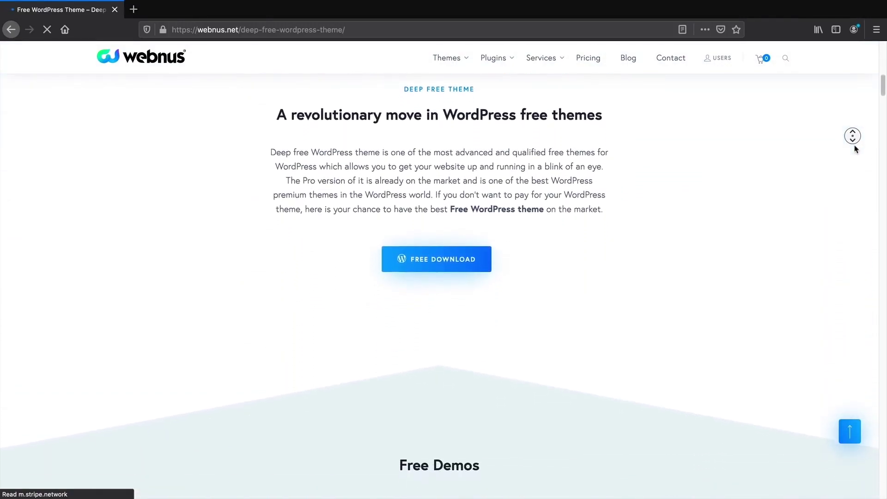
{"action": "scroll", "coordinate": [855, 138], "scroll_direction": "down", "scroll_amount": 5}
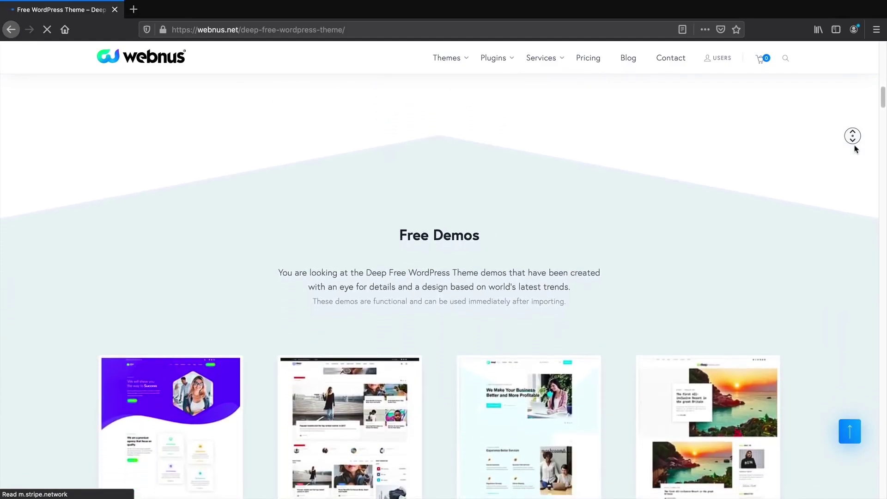
{"action": "scroll", "coordinate": [855, 138], "scroll_direction": "down", "scroll_amount": 5}
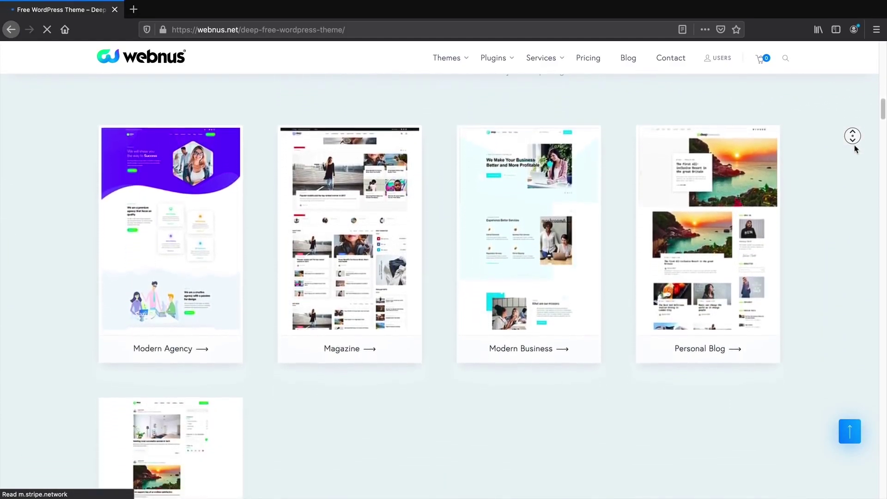
{"action": "scroll", "coordinate": [854, 138], "scroll_direction": "down", "scroll_amount": 5}
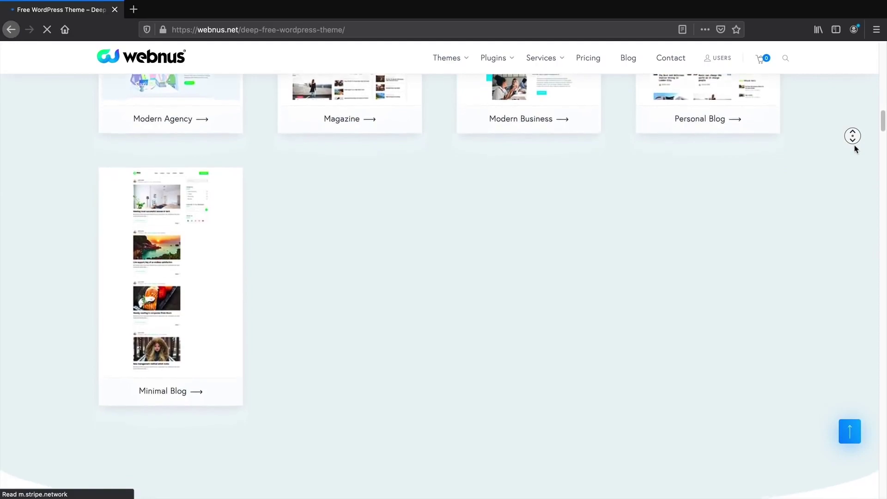
{"action": "scroll", "coordinate": [854, 139], "scroll_direction": "down", "scroll_amount": 5}
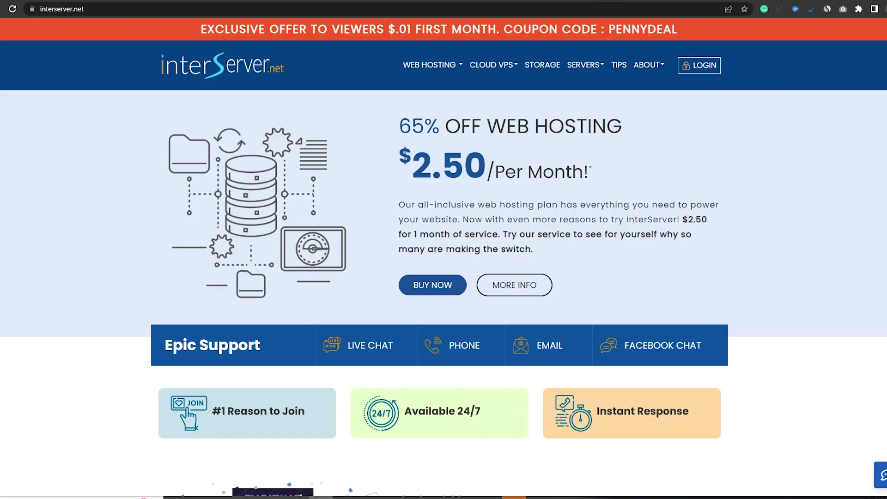
- Scroll the InterServer homepage all the way down to its footer
{"action": "scroll", "coordinate": [443, 250], "scroll_direction": "down", "scroll_amount": 5}
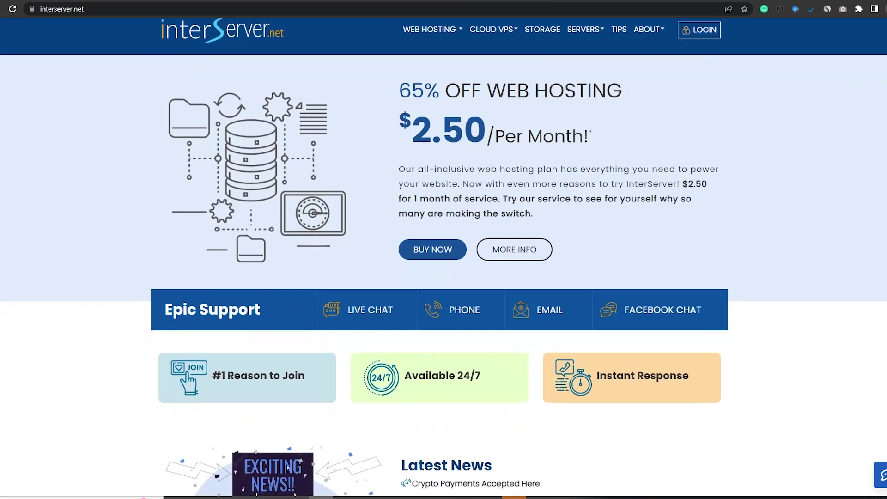
{"action": "scroll", "coordinate": [444, 249], "scroll_direction": "down", "scroll_amount": 5}
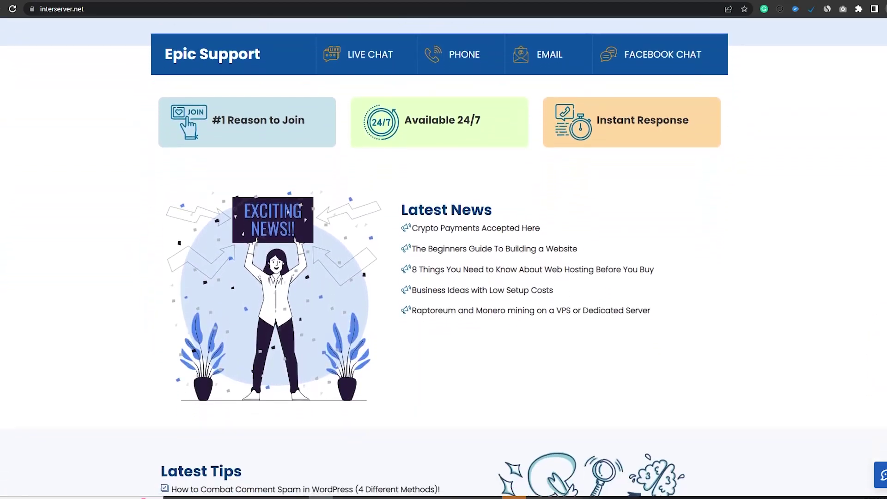
{"action": "scroll", "coordinate": [443, 250], "scroll_direction": "down", "scroll_amount": 5}
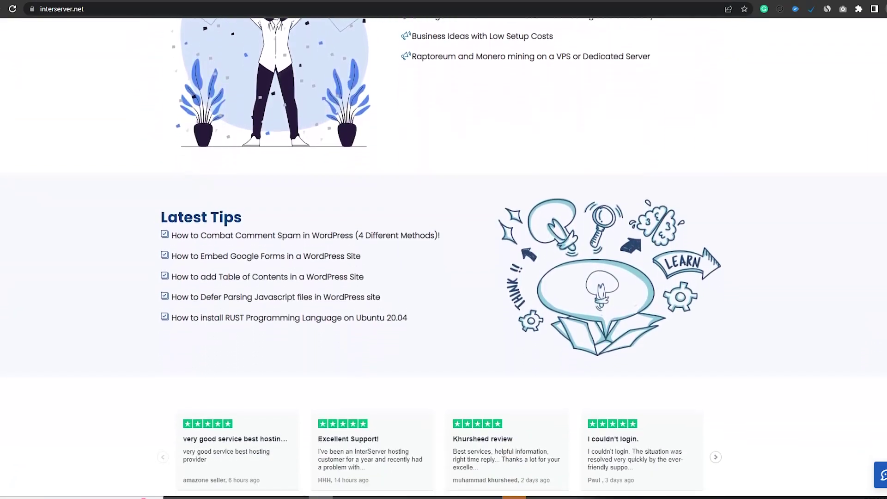
{"action": "scroll", "coordinate": [444, 250], "scroll_direction": "down", "scroll_amount": 4}
{"action": "scroll", "coordinate": [443, 250], "scroll_direction": "down", "scroll_amount": 4}
{"action": "scroll", "coordinate": [444, 249], "scroll_direction": "down", "scroll_amount": 5}
{"action": "scroll", "coordinate": [444, 249], "scroll_direction": "down", "scroll_amount": 5}
{"action": "scroll", "coordinate": [444, 250], "scroll_direction": "down", "scroll_amount": 8}
{"action": "scroll", "coordinate": [443, 249], "scroll_direction": "down", "scroll_amount": 3}
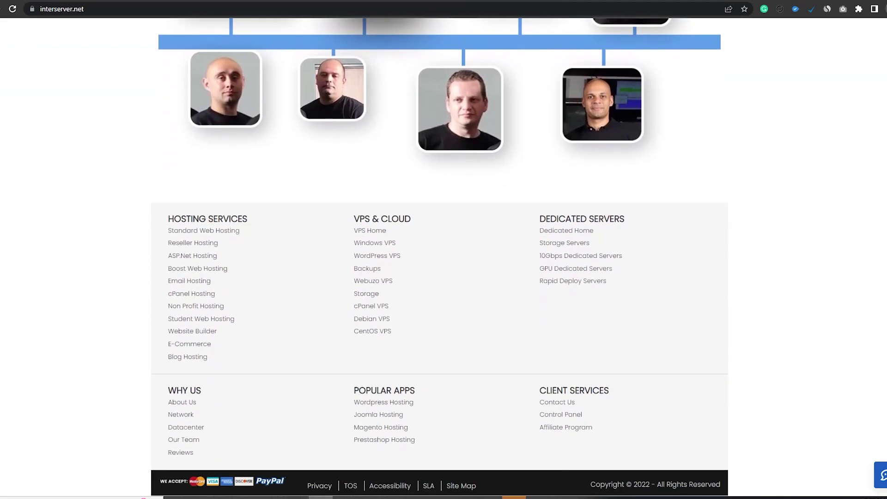
- Jump back to the top and use the navigation menus to reach WordPress hosting
{"action": "key", "text": "Home"}
{"action": "mouse_move", "coordinate": [432, 67]}
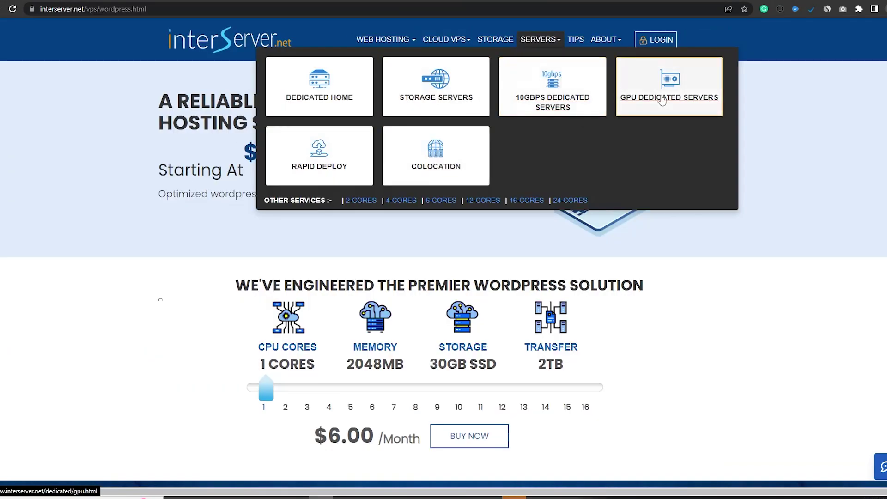
{"action": "mouse_move", "coordinate": [446, 41]}
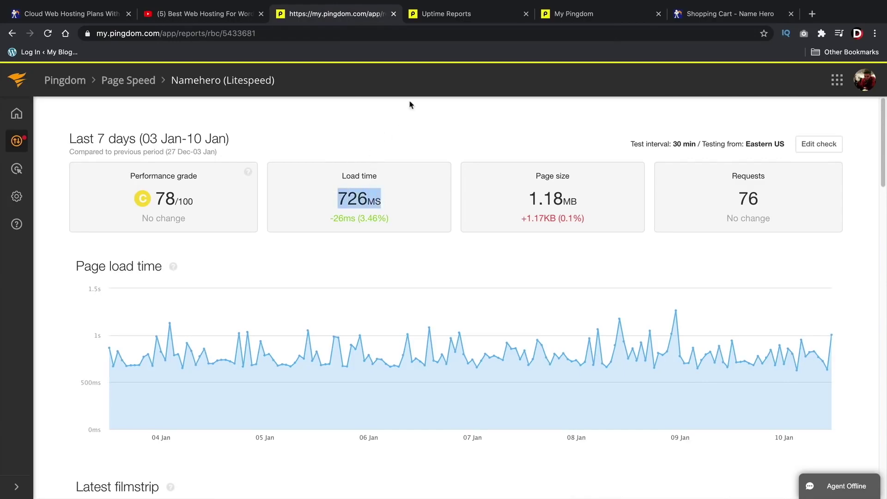
- View the Namehero uptime report, then scroll the full Pingdom page speed checks list
{"action": "left_click", "coordinate": [446, 14]}
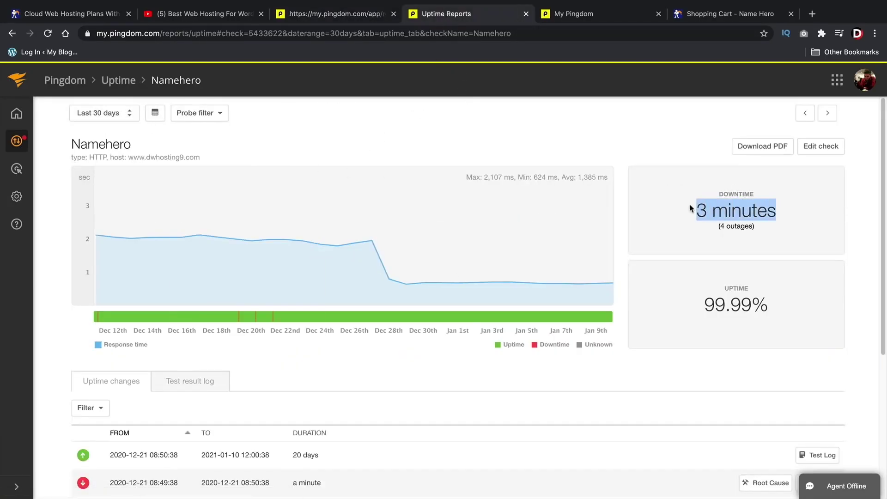
{"action": "left_click", "coordinate": [625, 17]}
{"action": "scroll", "coordinate": [613, 254], "scroll_direction": "up", "scroll_amount": 10}
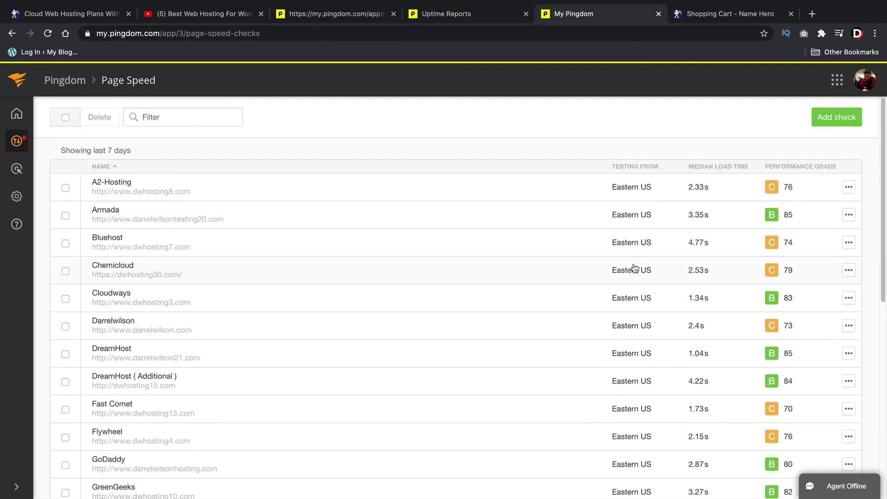
{"action": "scroll", "coordinate": [657, 270], "scroll_direction": "down", "scroll_amount": 2}
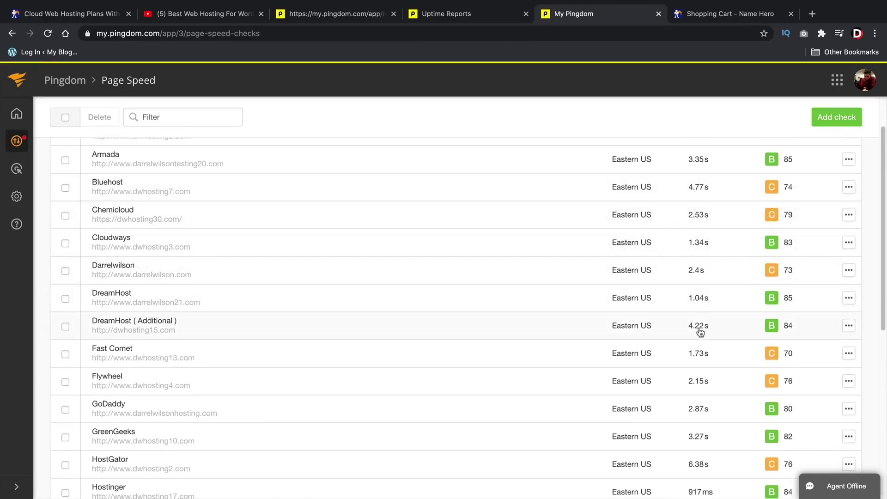
{"action": "scroll", "coordinate": [700, 332], "scroll_direction": "down", "scroll_amount": 8}
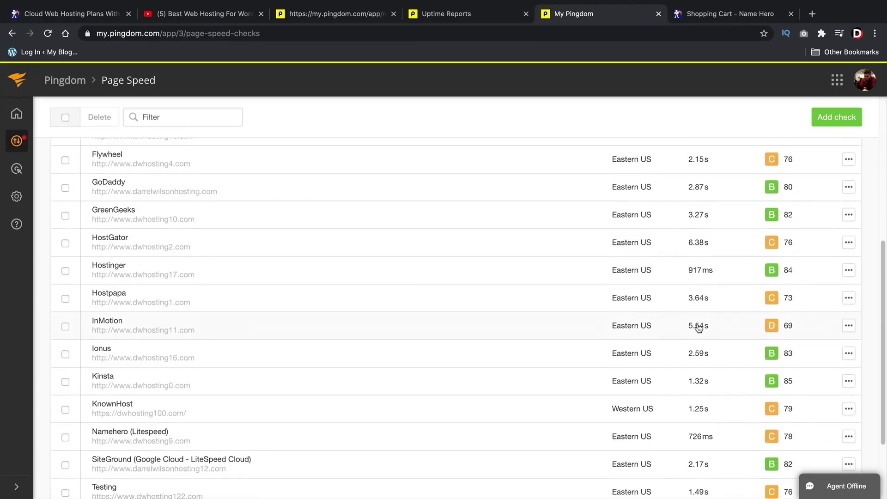
{"action": "scroll", "coordinate": [697, 326], "scroll_direction": "down", "scroll_amount": 4}
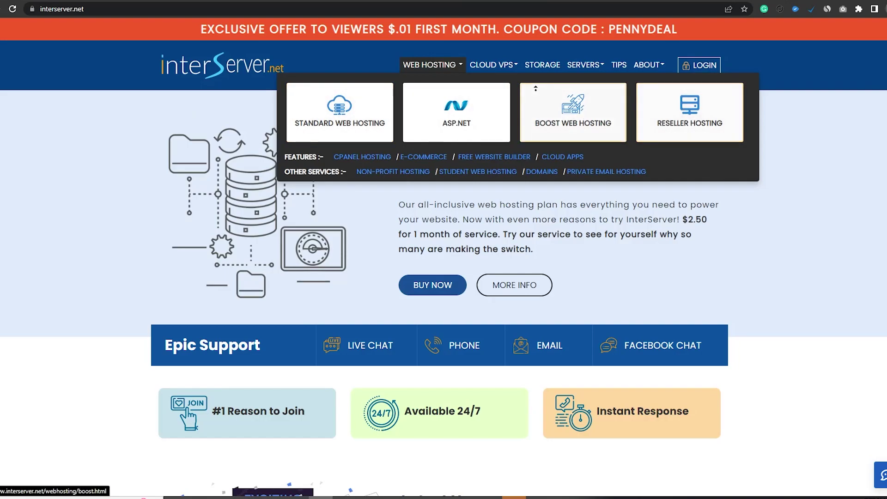
- Browse InterServer's WordPress VPS page with its $6.00/Month plan and spec slider
{"action": "mouse_move", "coordinate": [509, 67]}
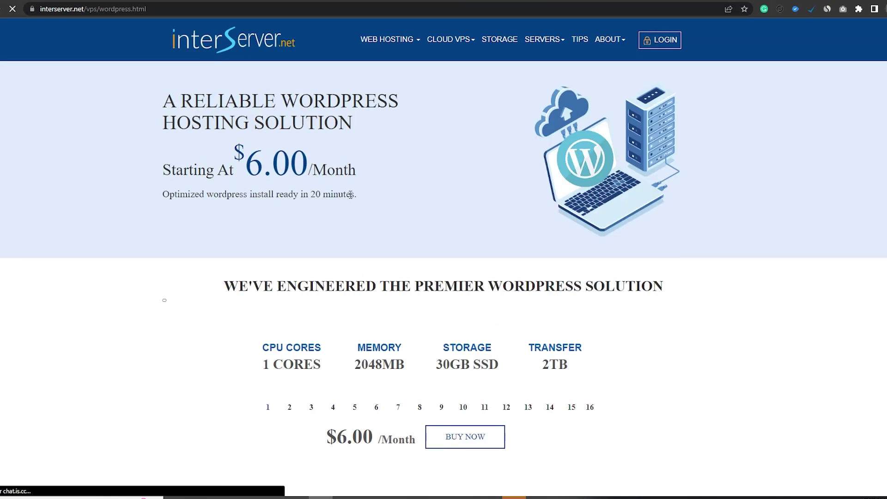
{"action": "scroll", "coordinate": [194, 207], "scroll_direction": "down", "scroll_amount": 3}
{"action": "scroll", "coordinate": [140, 216], "scroll_direction": "up", "scroll_amount": 3}
{"action": "scroll", "coordinate": [110, 226], "scroll_direction": "down", "scroll_amount": 4}
{"action": "scroll", "coordinate": [99, 239], "scroll_direction": "down", "scroll_amount": 10}
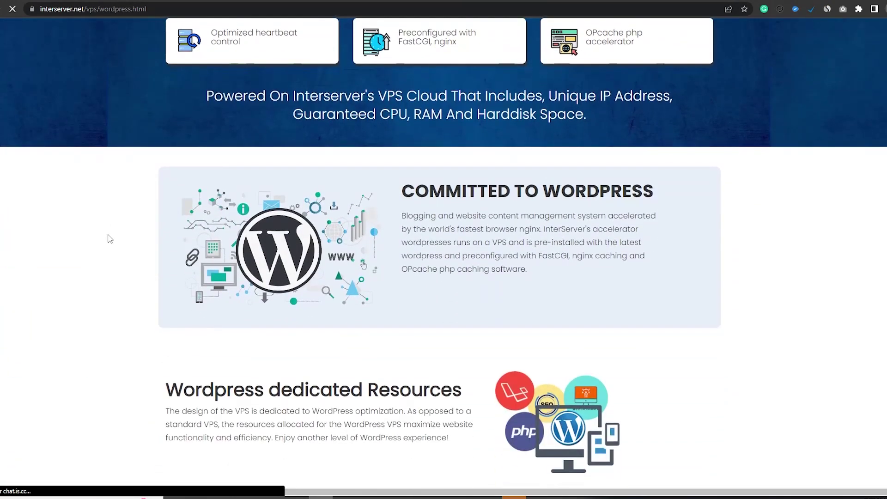
{"action": "scroll", "coordinate": [109, 239], "scroll_direction": "down", "scroll_amount": 6}
{"action": "scroll", "coordinate": [108, 239], "scroll_direction": "up", "scroll_amount": 8}
{"action": "scroll", "coordinate": [108, 240], "scroll_direction": "up", "scroll_amount": 10}
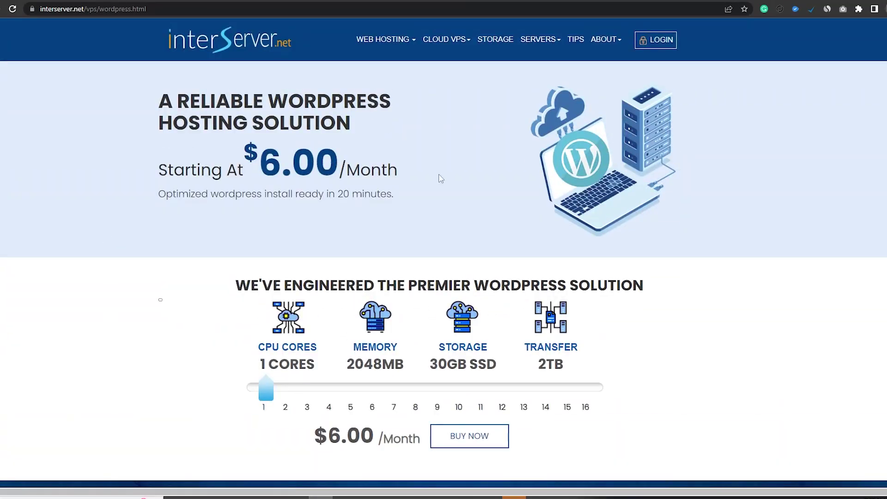
{"action": "mouse_move", "coordinate": [539, 39]}
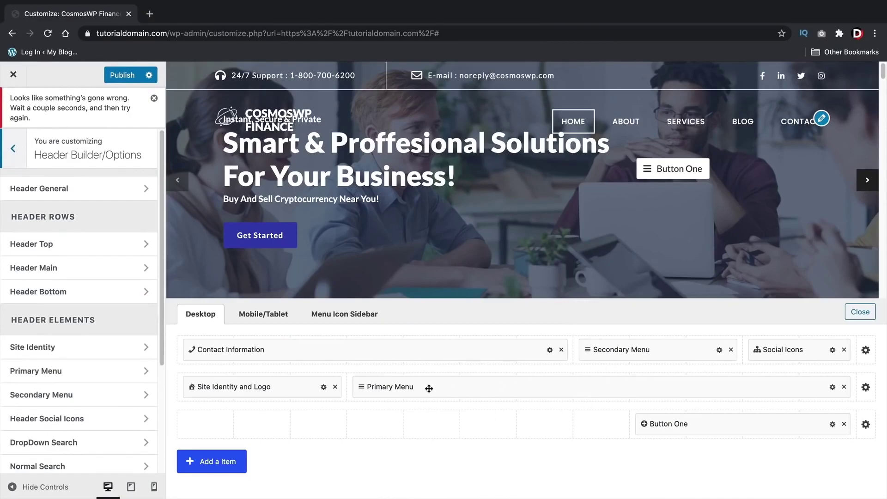
- Narrow Primary Menu to the right and move Secondary Menu into the CosmosWP main header row
{"action": "left_click_drag", "start_coordinate": [356, 381], "coordinate": [578, 387]}
{"action": "left_click_drag", "start_coordinate": [620, 349], "coordinate": [469, 370]}
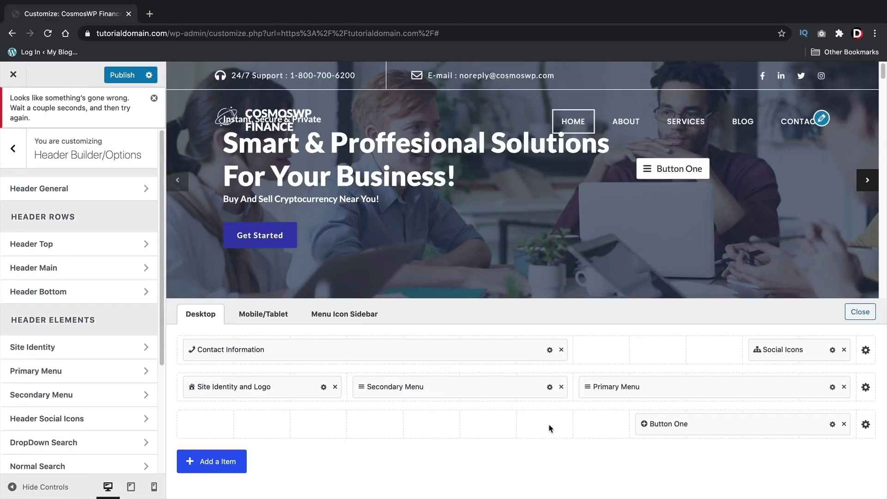
- Inspect the Normal Search element's border style options, keeping the border at None
{"action": "left_click", "coordinate": [234, 467]}
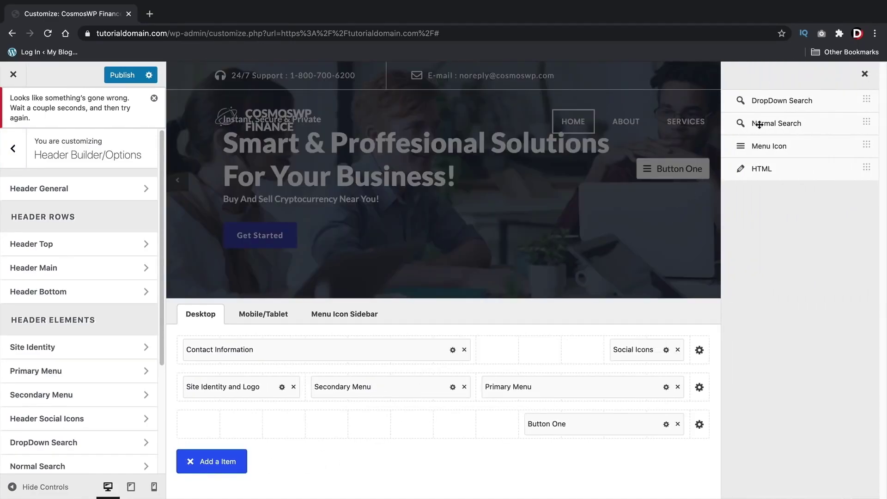
{"action": "left_click", "coordinate": [759, 123]}
{"action": "scroll", "coordinate": [73, 378], "scroll_direction": "down", "scroll_amount": 7}
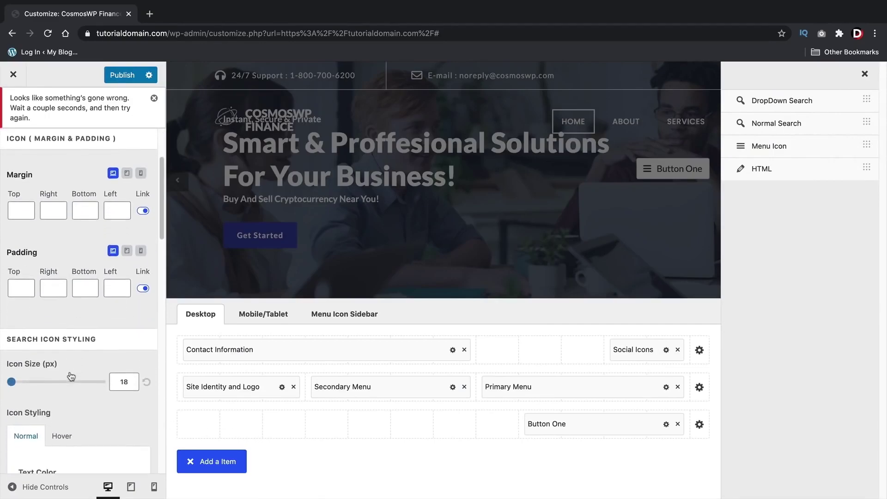
{"action": "left_click", "coordinate": [68, 373]}
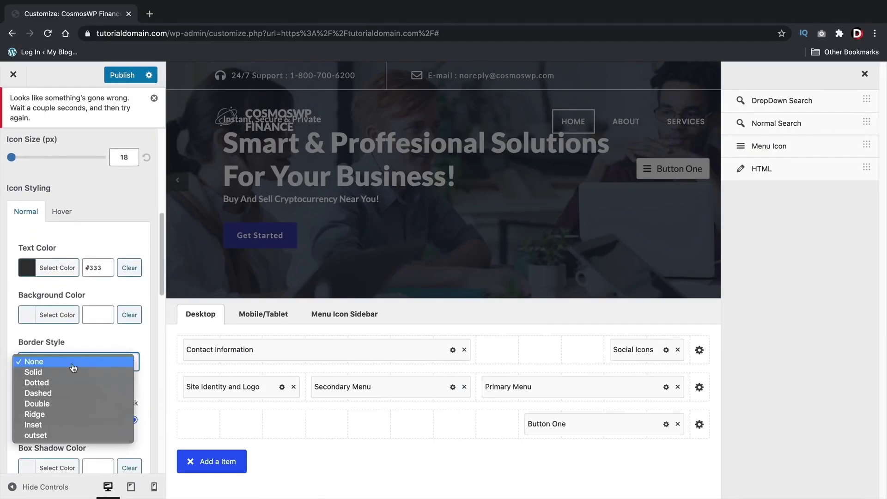
{"action": "left_click", "coordinate": [49, 361]}
- Review the search form's hover colours, then place Footer Sidebar 6 in the footer's middle row
{"action": "scroll", "coordinate": [74, 367], "scroll_direction": "down", "scroll_amount": 8}
{"action": "scroll", "coordinate": [74, 367], "scroll_direction": "down", "scroll_amount": 1}
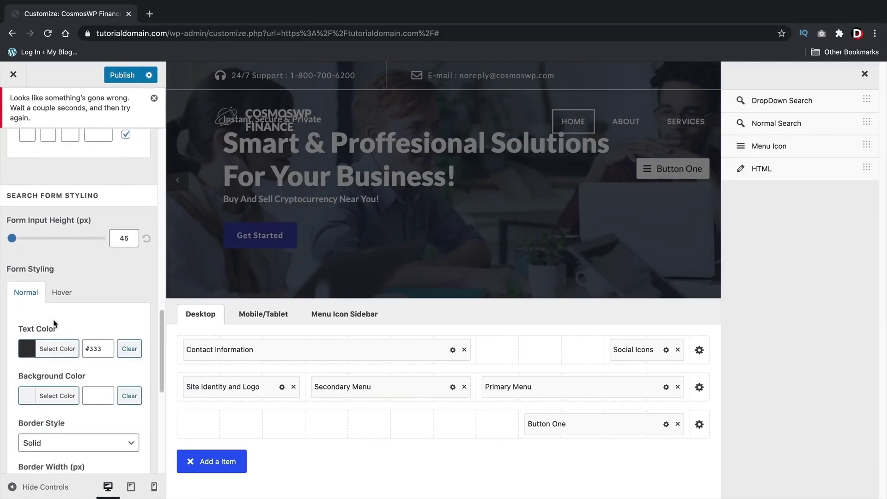
{"action": "left_click", "coordinate": [53, 295]}
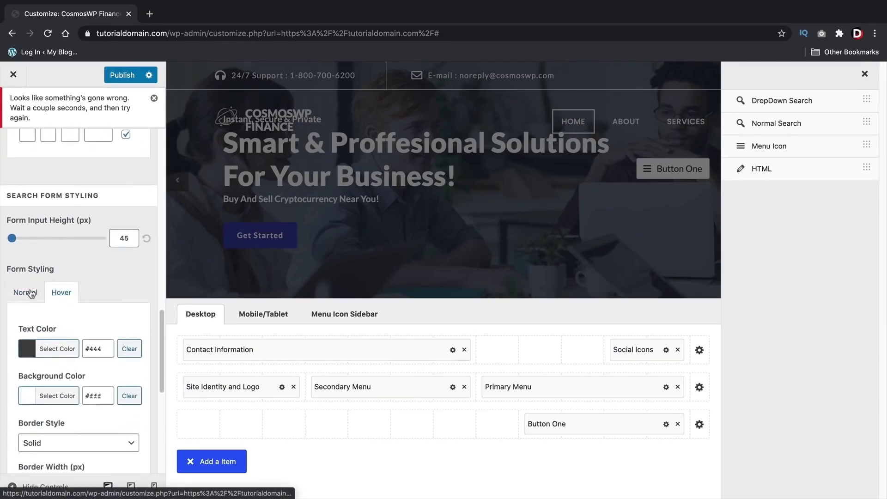
{"action": "left_click", "coordinate": [30, 293]}
{"action": "scroll", "coordinate": [30, 293], "scroll_direction": "down", "scroll_amount": 8}
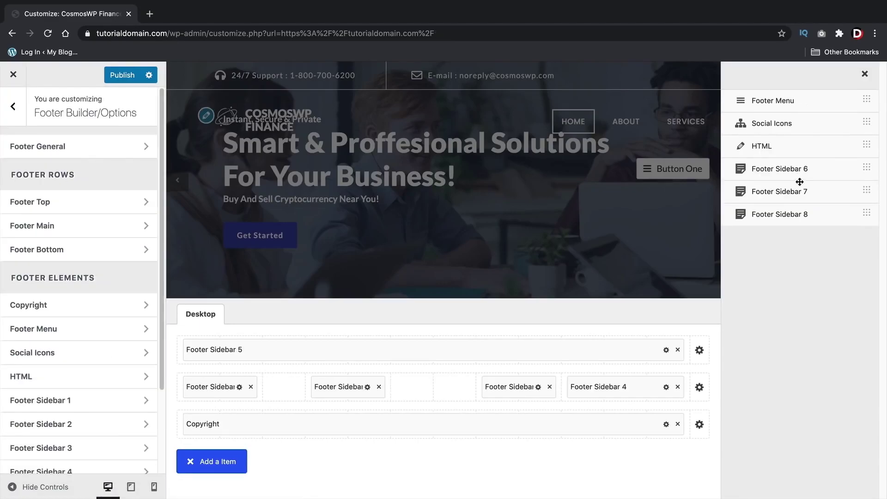
{"action": "left_click_drag", "start_coordinate": [800, 182], "coordinate": [427, 386]}
- Open Footer Sidebar 6's widget settings, preview Scroll Top options, then return to the main Customizer list
{"action": "left_click", "coordinate": [425, 390]}
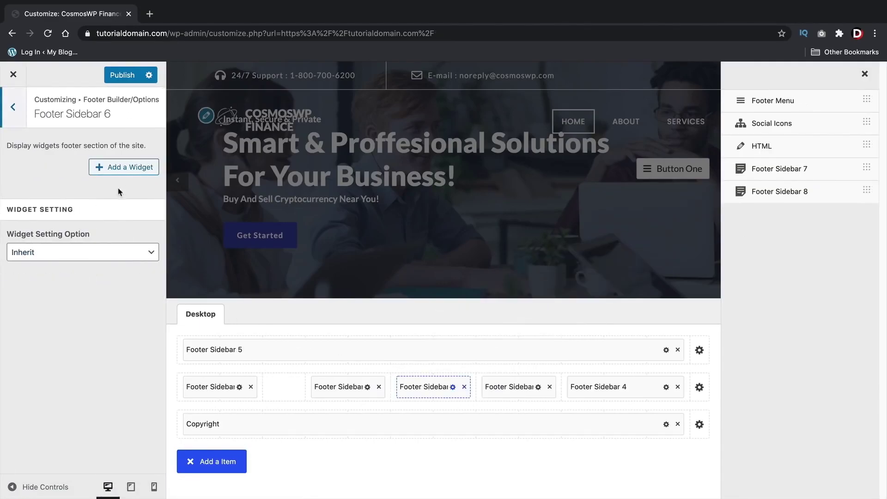
{"action": "left_click", "coordinate": [122, 167]}
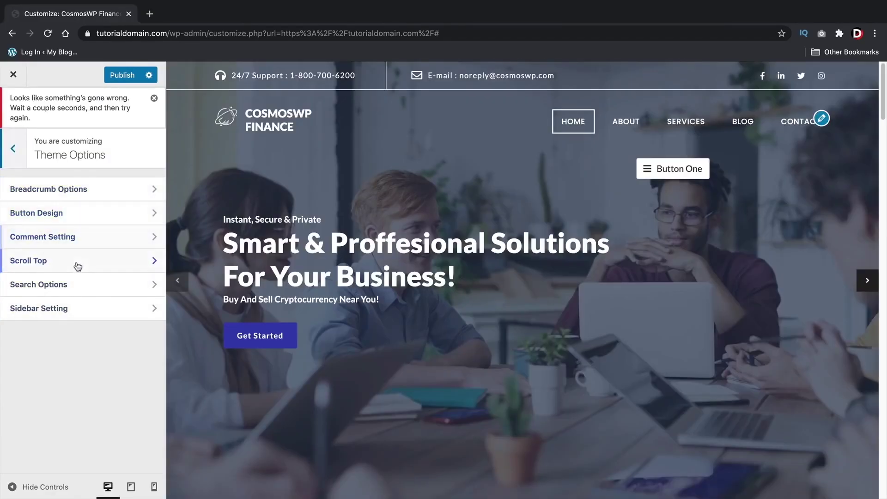
{"action": "left_click", "coordinate": [77, 264]}
{"action": "scroll", "coordinate": [115, 257], "scroll_direction": "down", "scroll_amount": 1}
{"action": "scroll", "coordinate": [79, 202], "scroll_direction": "up", "scroll_amount": 1}
{"action": "left_click", "coordinate": [15, 149]}
{"action": "left_click", "coordinate": [15, 149]}
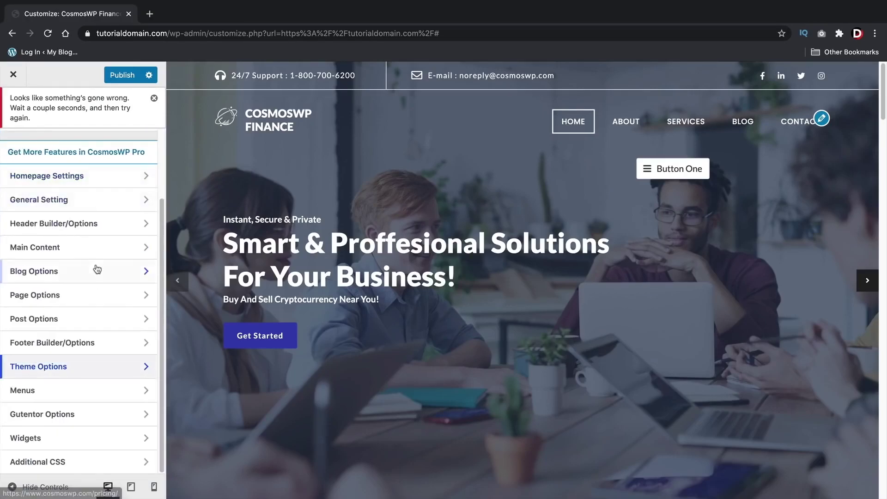
{"action": "scroll", "coordinate": [75, 194], "scroll_direction": "down", "scroll_amount": 2}
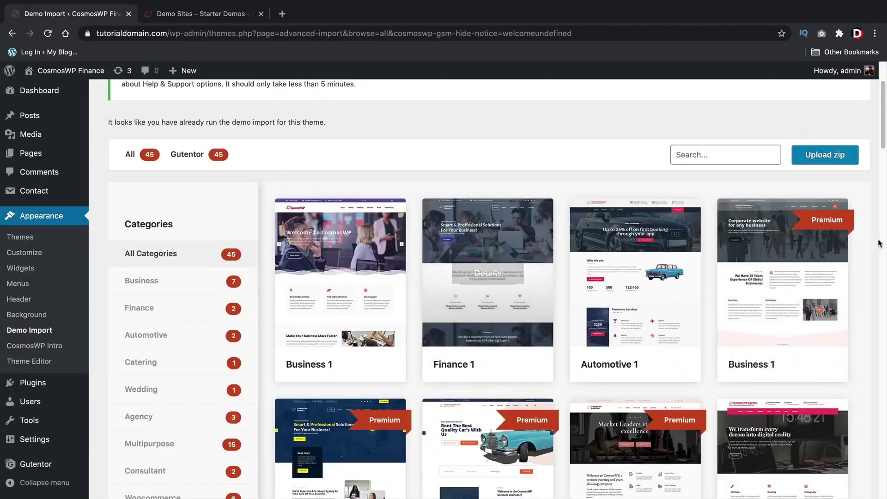
{"action": "scroll", "coordinate": [864, 235], "scroll_direction": "down", "scroll_amount": 3}
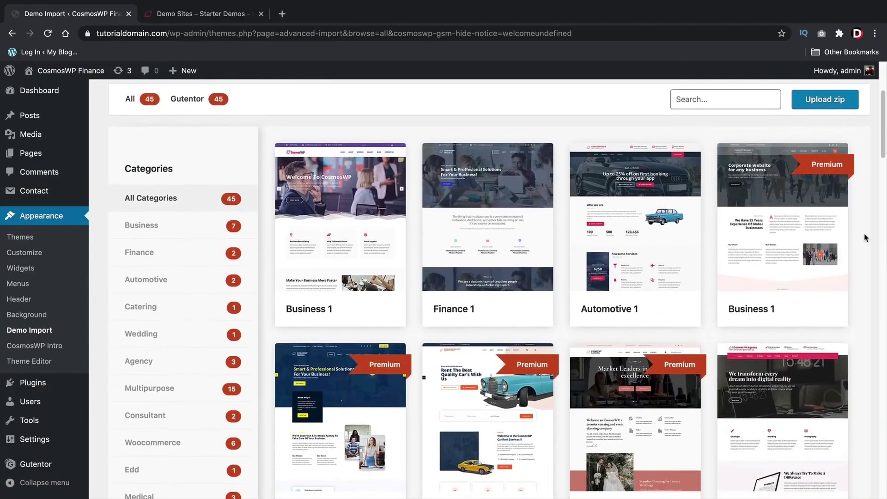
{"action": "scroll", "coordinate": [865, 238], "scroll_direction": "down", "scroll_amount": 8}
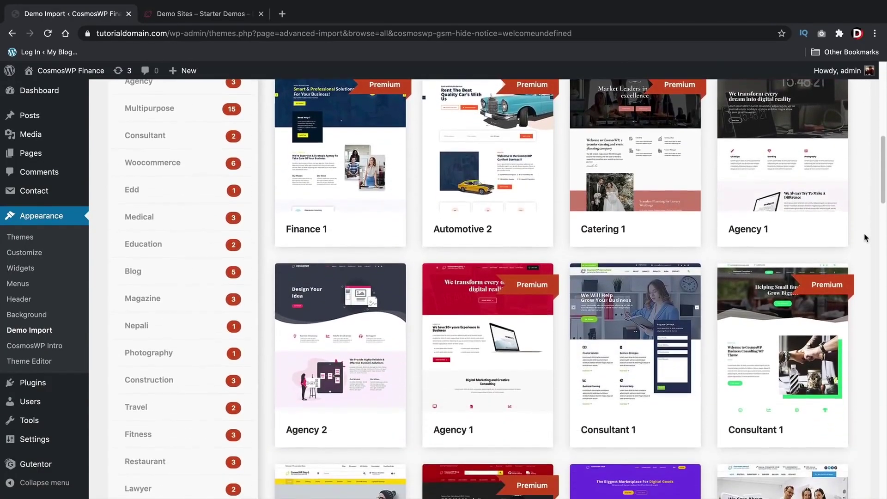
{"action": "scroll", "coordinate": [865, 237], "scroll_direction": "down", "scroll_amount": 5}
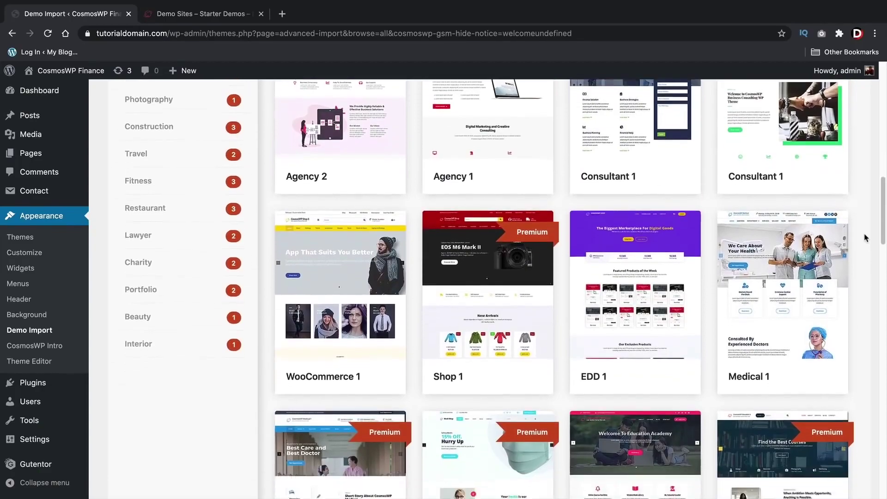
{"action": "scroll", "coordinate": [865, 237], "scroll_direction": "down", "scroll_amount": 8}
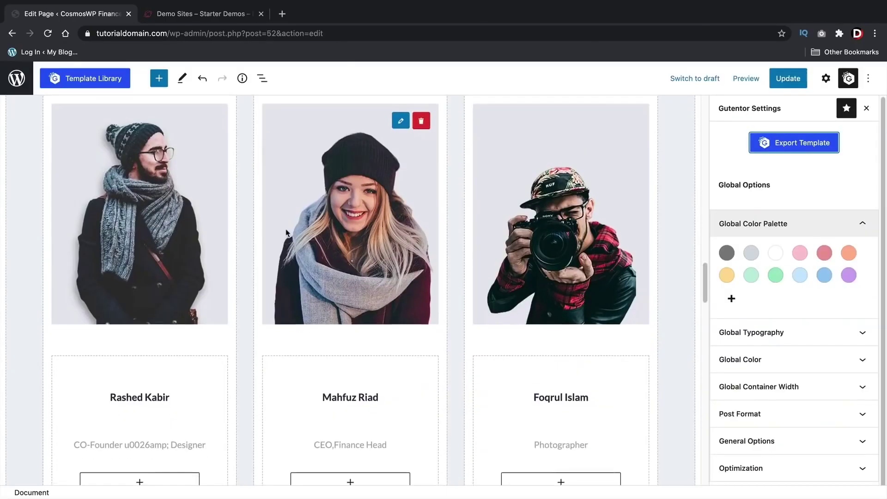
{"action": "scroll", "coordinate": [277, 208], "scroll_direction": "down", "scroll_amount": 1}
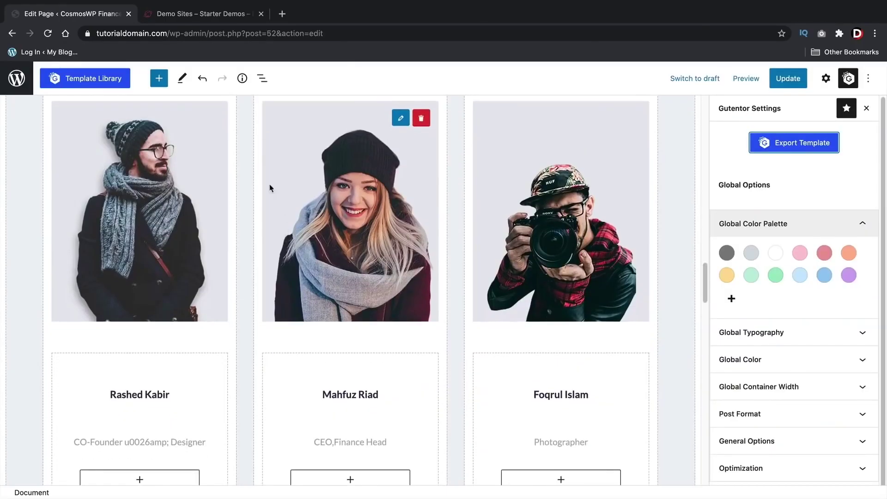
- Open the ready-made blocks and templates library and scroll through its Blocks grid
{"action": "left_click", "coordinate": [104, 78]}
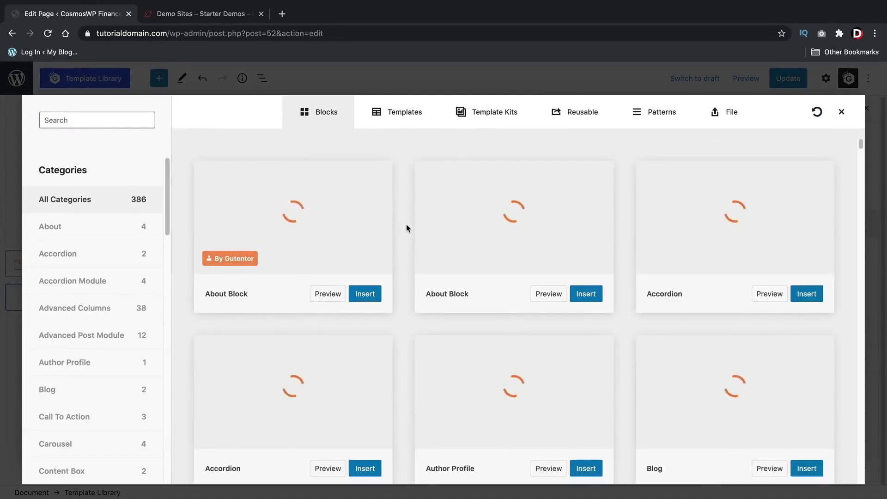
{"action": "scroll", "coordinate": [406, 228], "scroll_direction": "down", "scroll_amount": 3}
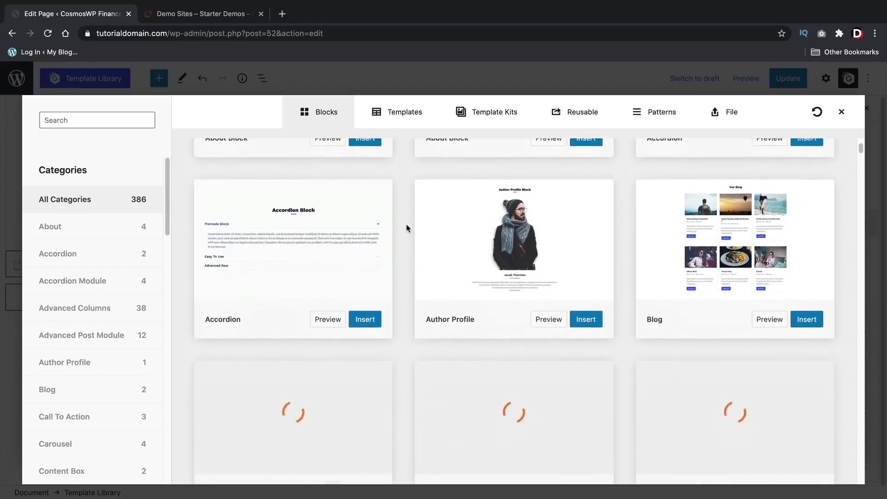
{"action": "scroll", "coordinate": [406, 228], "scroll_direction": "down", "scroll_amount": 9}
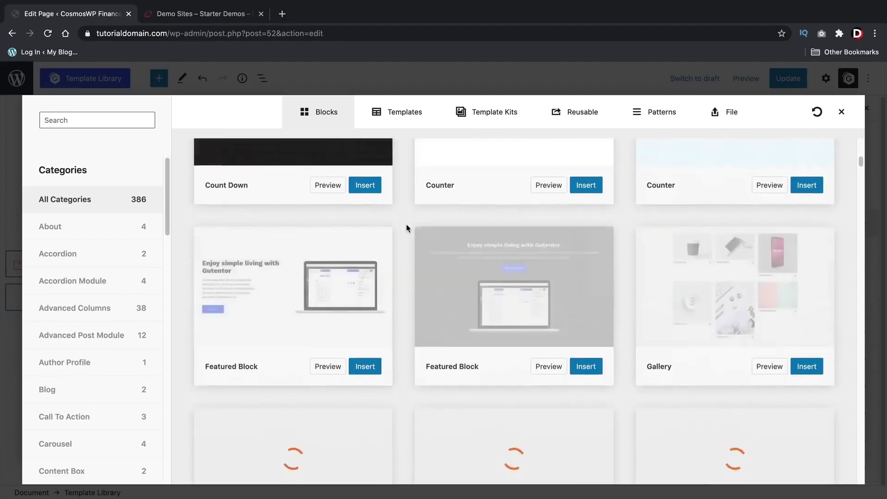
{"action": "scroll", "coordinate": [406, 224], "scroll_direction": "down", "scroll_amount": 4}
{"action": "scroll", "coordinate": [406, 223], "scroll_direction": "up", "scroll_amount": 18}
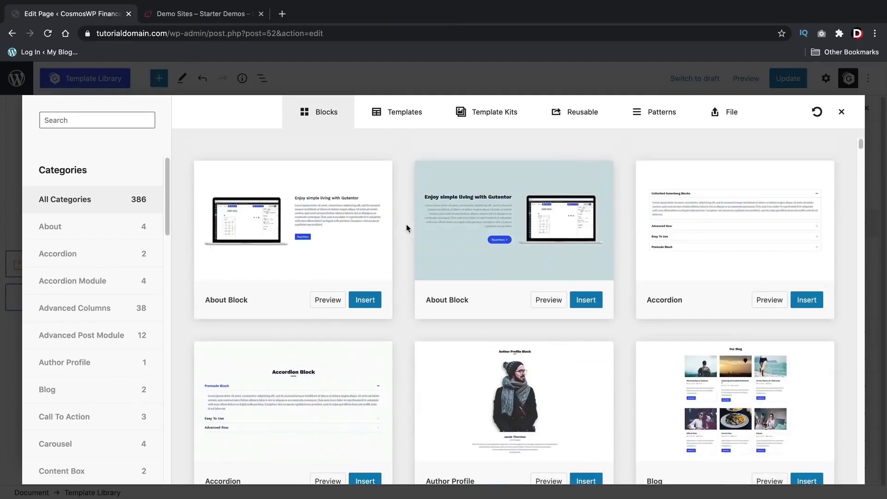
{"action": "scroll", "coordinate": [406, 224], "scroll_direction": "down", "scroll_amount": 9}
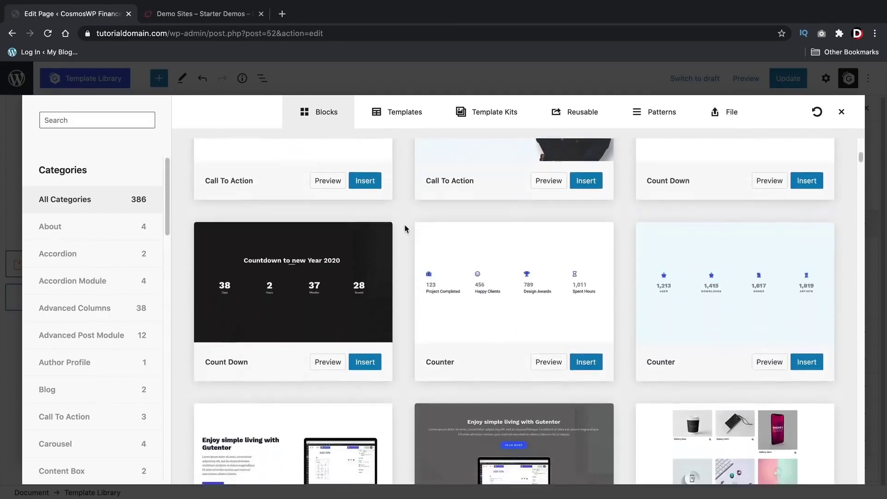
{"action": "scroll", "coordinate": [405, 228], "scroll_direction": "down", "scroll_amount": 10}
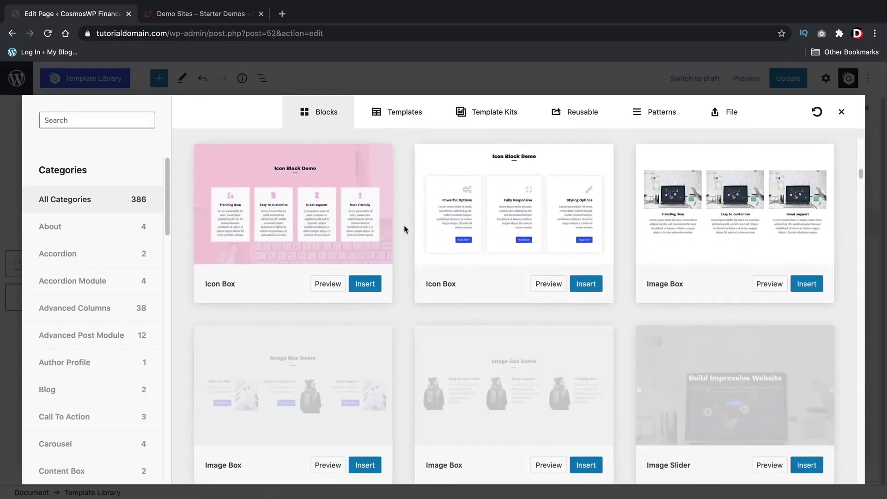
{"action": "scroll", "coordinate": [405, 228], "scroll_direction": "down", "scroll_amount": 7}
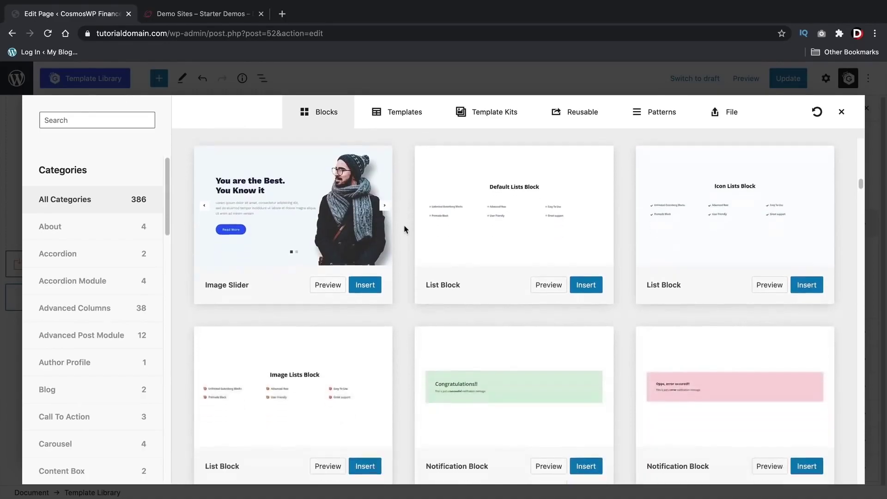
{"action": "scroll", "coordinate": [405, 228], "scroll_direction": "down", "scroll_amount": 9}
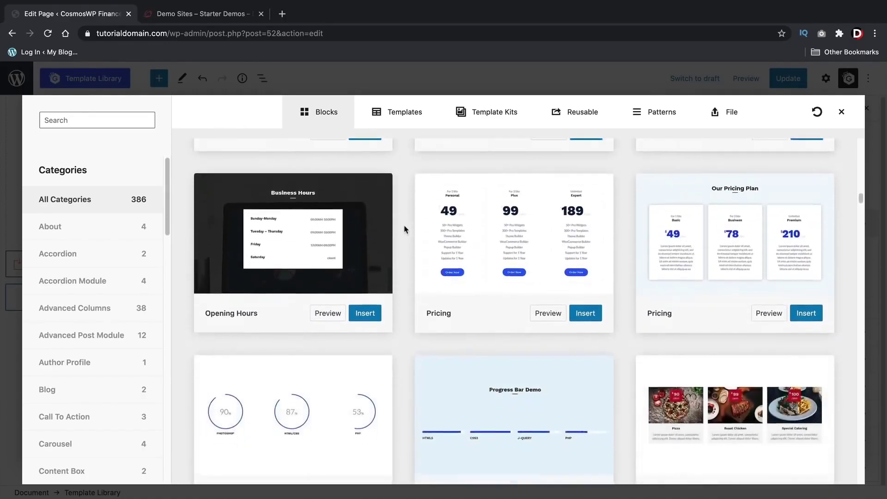
{"action": "scroll", "coordinate": [405, 228], "scroll_direction": "down", "scroll_amount": 9}
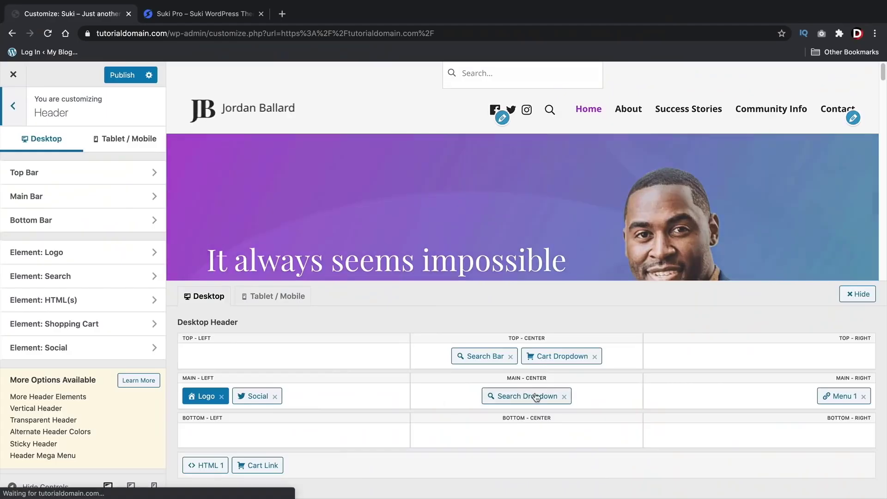
- Move Search Dropdown to the main row's right, widen the logo slightly, and keep the main bar's normal layout
{"action": "left_click_drag", "start_coordinate": [532, 396], "coordinate": [799, 397]}
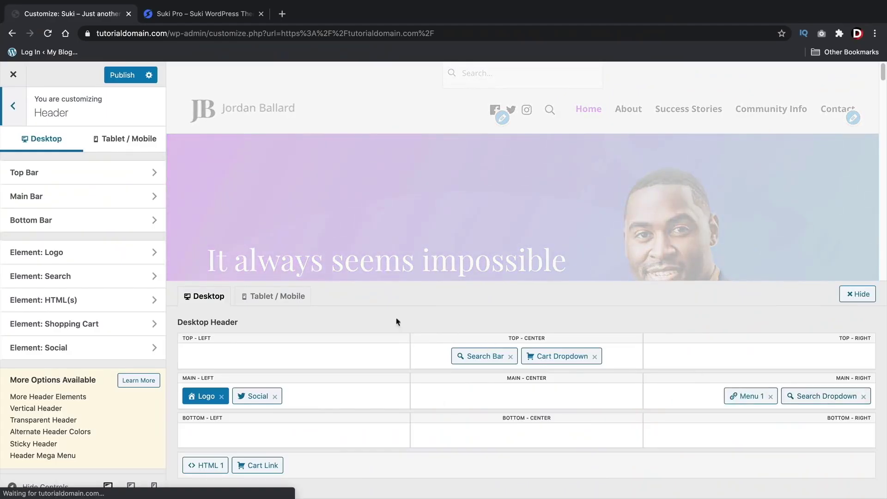
{"action": "left_click", "coordinate": [129, 253]}
{"action": "left_click", "coordinate": [134, 261]}
{"action": "left_click", "coordinate": [133, 261]}
{"action": "left_click", "coordinate": [134, 261]}
{"action": "left_click", "coordinate": [133, 262]}
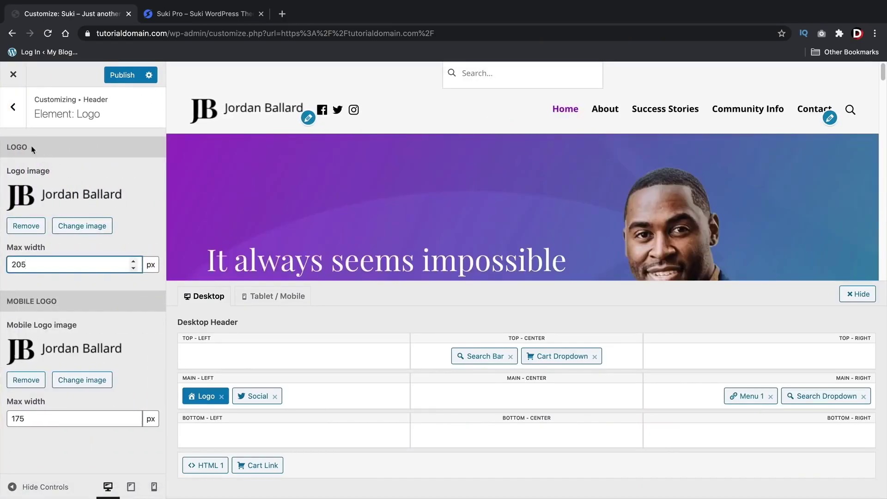
{"action": "left_click", "coordinate": [12, 109]}
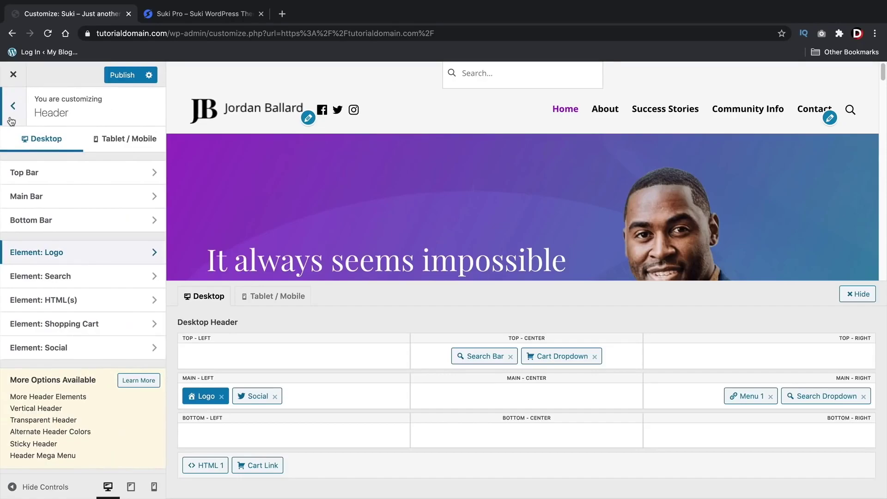
{"action": "left_click", "coordinate": [62, 204]}
{"action": "left_click", "coordinate": [60, 178]}
{"action": "left_click", "coordinate": [21, 165]}
- Preview at Tablet / Mobile and review the Mobile Drawer (Popup): left slide-in, 300 px wide, 30 px padding
{"action": "left_click", "coordinate": [262, 297]}
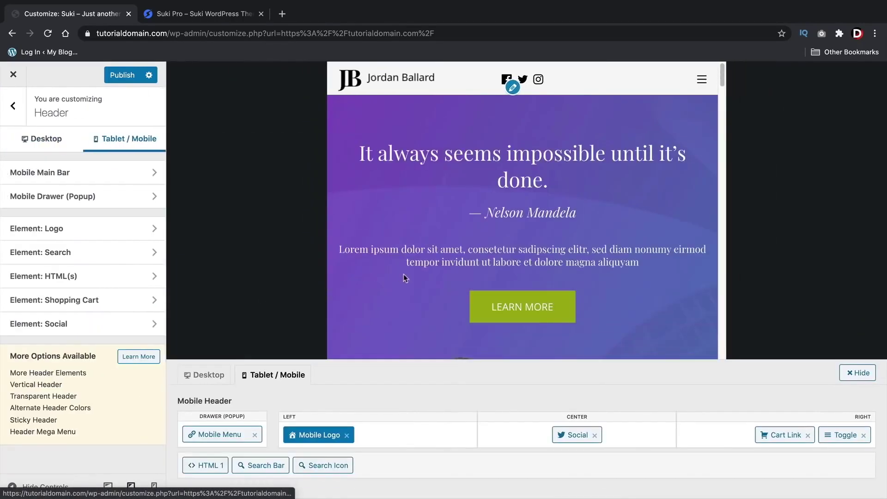
{"action": "scroll", "coordinate": [425, 287], "scroll_direction": "down", "scroll_amount": 5}
{"action": "scroll", "coordinate": [425, 287], "scroll_direction": "down", "scroll_amount": 5}
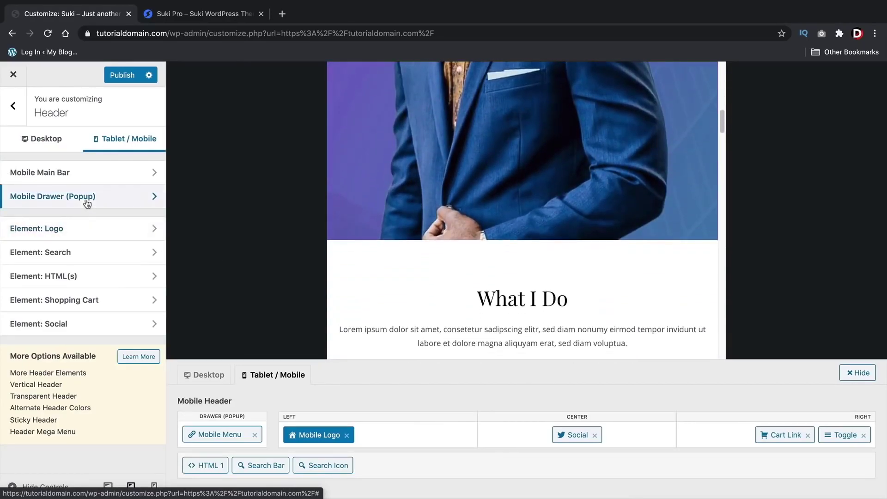
{"action": "left_click", "coordinate": [85, 198]}
{"action": "scroll", "coordinate": [91, 209], "scroll_direction": "down", "scroll_amount": 8}
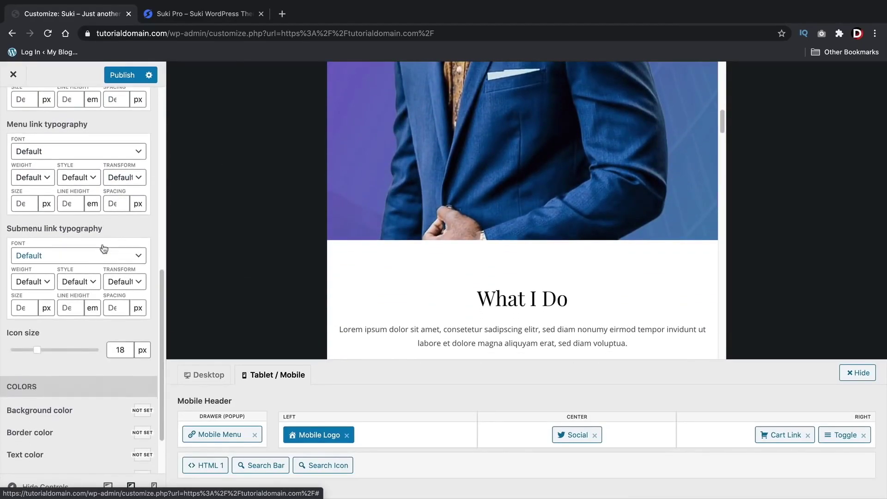
{"action": "scroll", "coordinate": [107, 250], "scroll_direction": "up", "scroll_amount": 7}
{"action": "scroll", "coordinate": [107, 249], "scroll_direction": "up", "scroll_amount": 2}
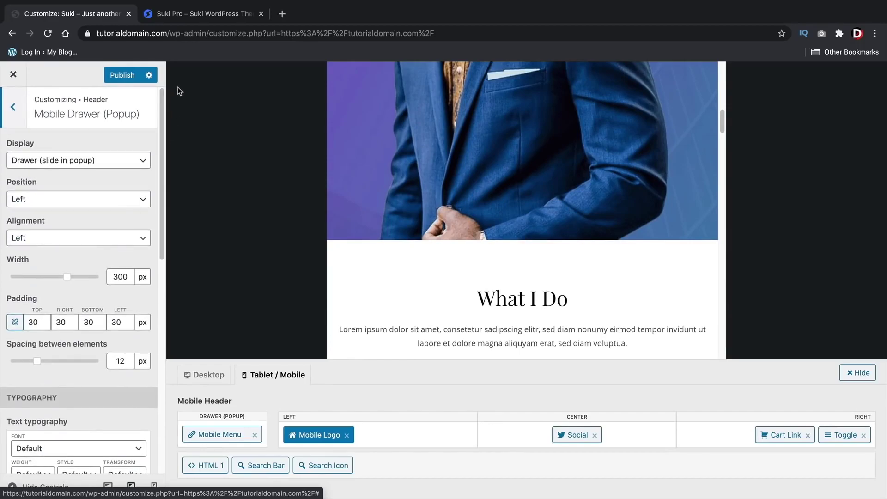
- On the Suki Pro page, review the Header Elements Plus, Vertical Header and Transparent Header modules
{"action": "left_click", "coordinate": [190, 17]}
{"action": "scroll", "coordinate": [245, 164], "scroll_direction": "up", "scroll_amount": 3}
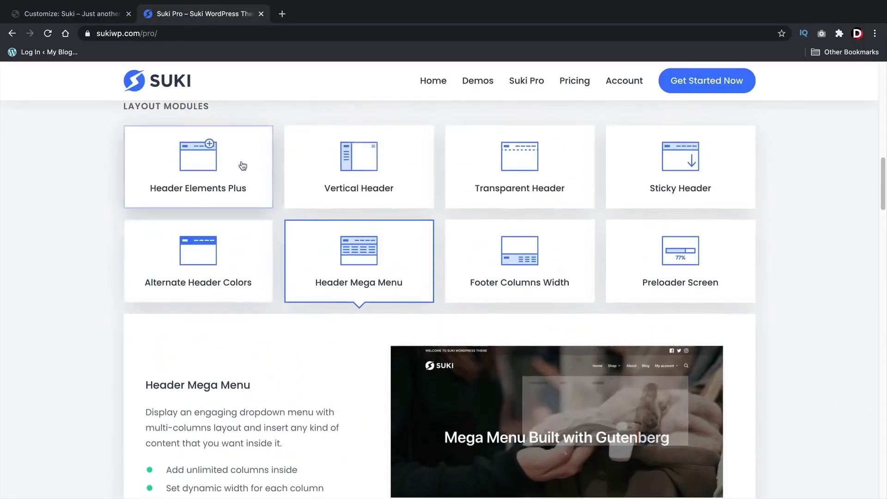
{"action": "left_click", "coordinate": [242, 168]}
{"action": "scroll", "coordinate": [243, 167], "scroll_direction": "down", "scroll_amount": 2}
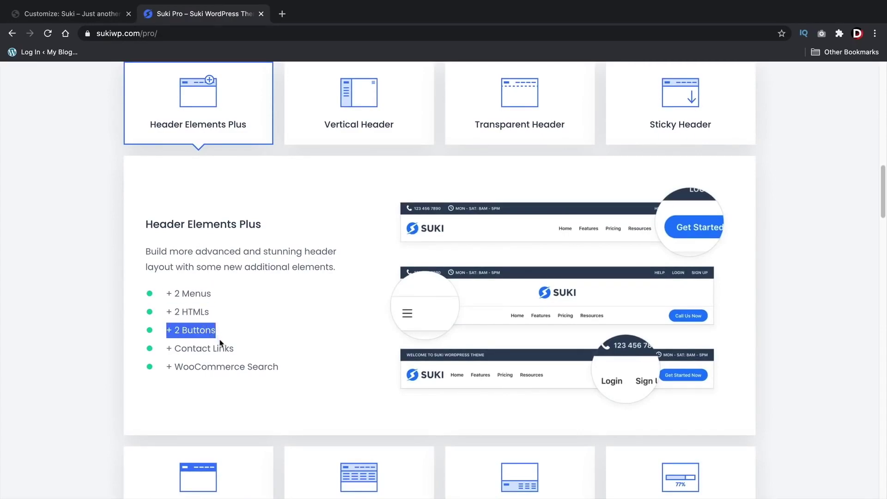
{"action": "triple_click", "coordinate": [239, 365]}
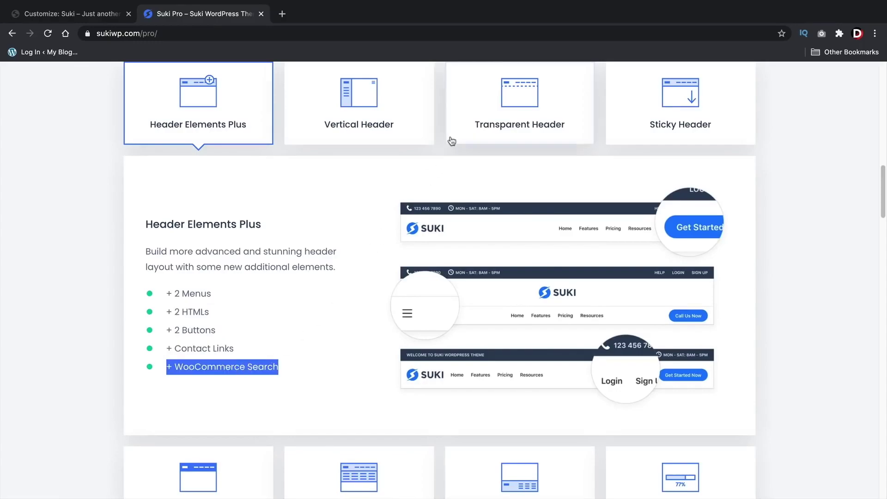
{"action": "left_click", "coordinate": [401, 122]}
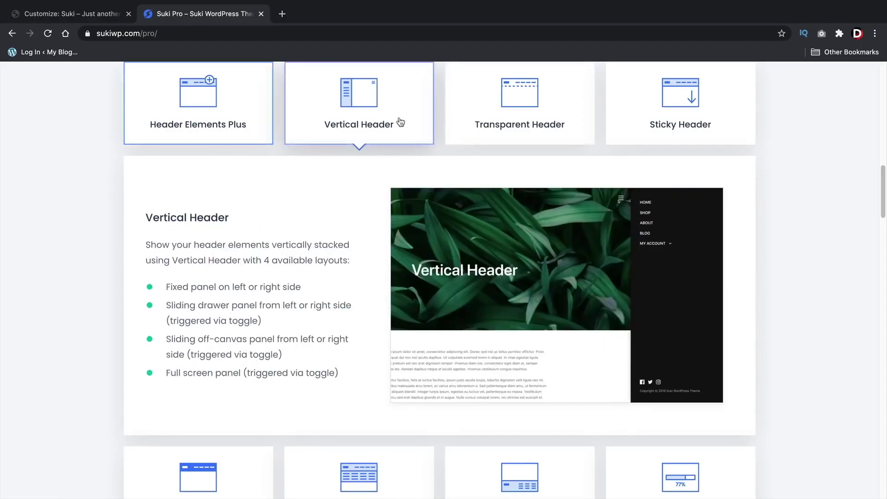
{"action": "left_click", "coordinate": [508, 123]}
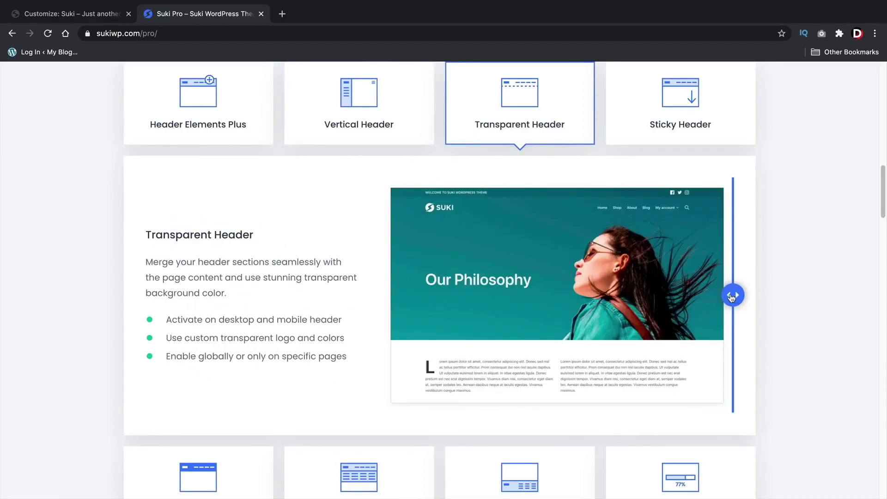
{"action": "left_click_drag", "start_coordinate": [730, 297], "coordinate": [757, 325]}
{"action": "scroll", "coordinate": [761, 314], "scroll_direction": "down", "scroll_amount": 10}
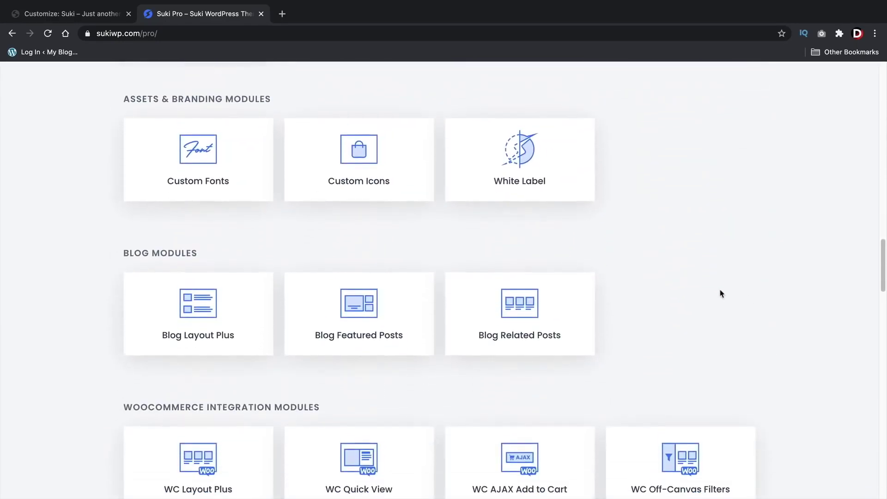
{"action": "scroll", "coordinate": [685, 292], "scroll_direction": "up", "scroll_amount": 1}
- Review the Blog Layout Plus, Featured Posts and Related Posts modules, then return to the Customizer
{"action": "left_click", "coordinate": [196, 382]}
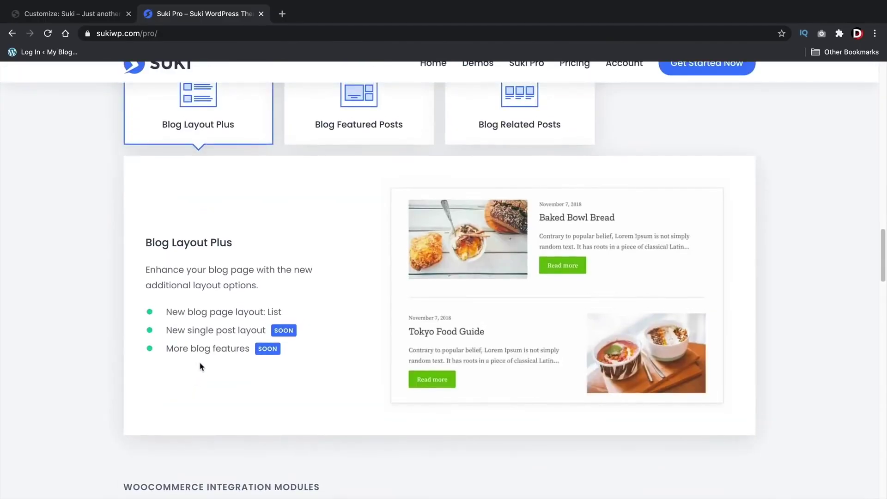
{"action": "left_click", "coordinate": [344, 117]}
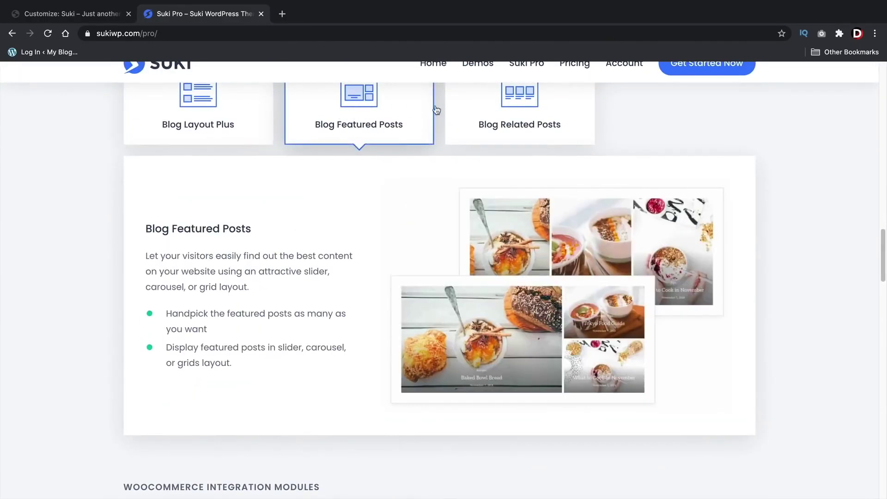
{"action": "left_click", "coordinate": [483, 108]}
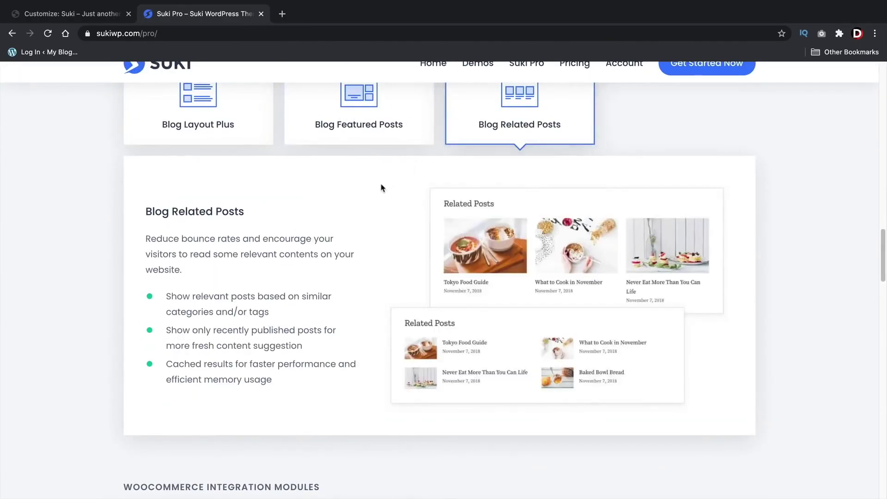
{"action": "left_click", "coordinate": [71, 14]}
- Set the Search Results Page layout to Full width under Dynamic Page Settings
{"action": "key", "text": "super+r"}
{"action": "left_click", "coordinate": [69, 430]}
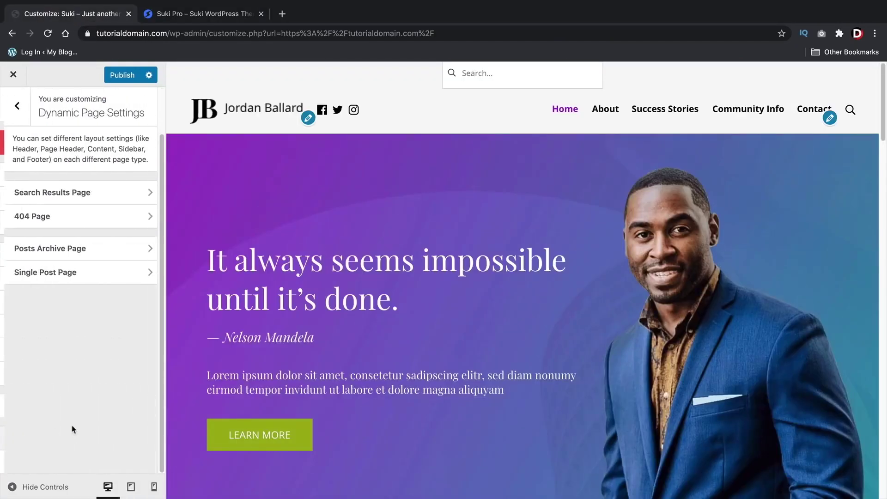
{"action": "left_click", "coordinate": [95, 193]}
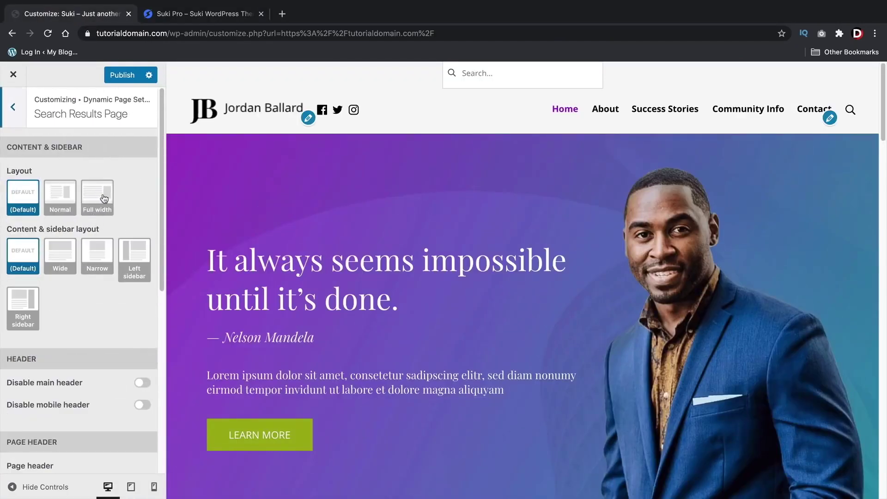
{"action": "left_click", "coordinate": [89, 206]}
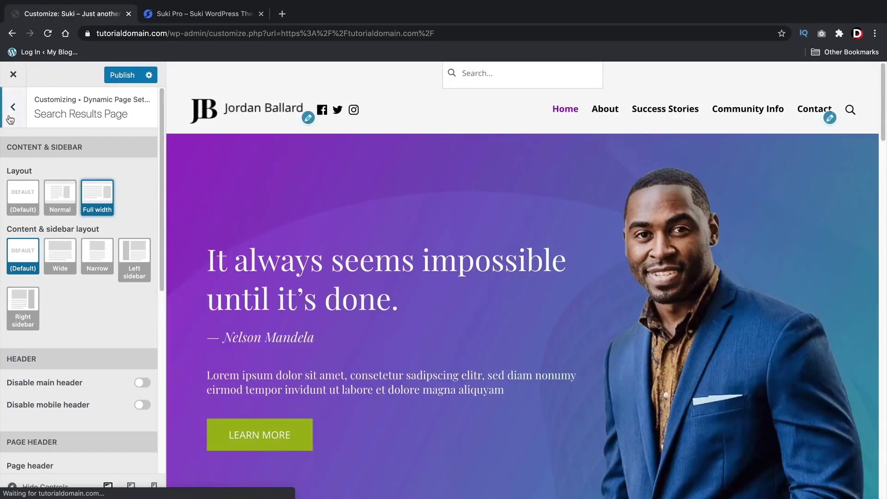
{"action": "left_click", "coordinate": [16, 121]}
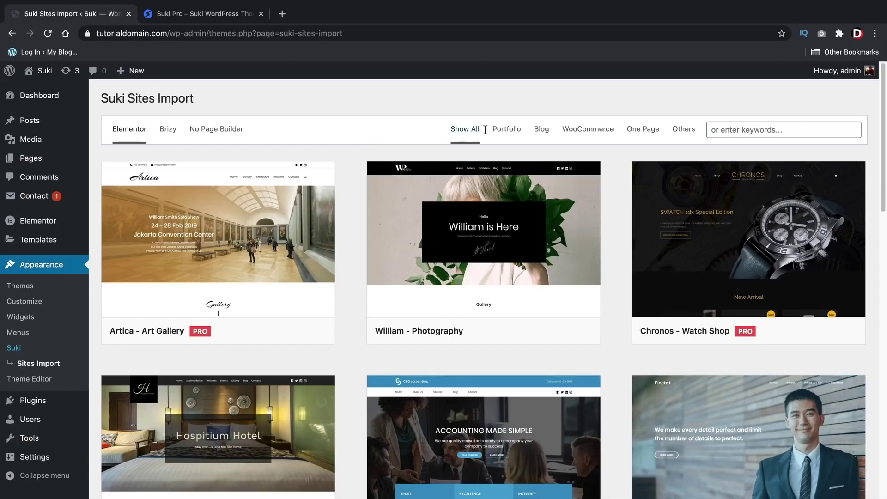
- Filter Suki demo imports by Portfolio, Blog, WooCommerce and One Page, then view the Suki Pro page
{"action": "left_click", "coordinate": [505, 130]}
{"action": "left_click", "coordinate": [552, 135]}
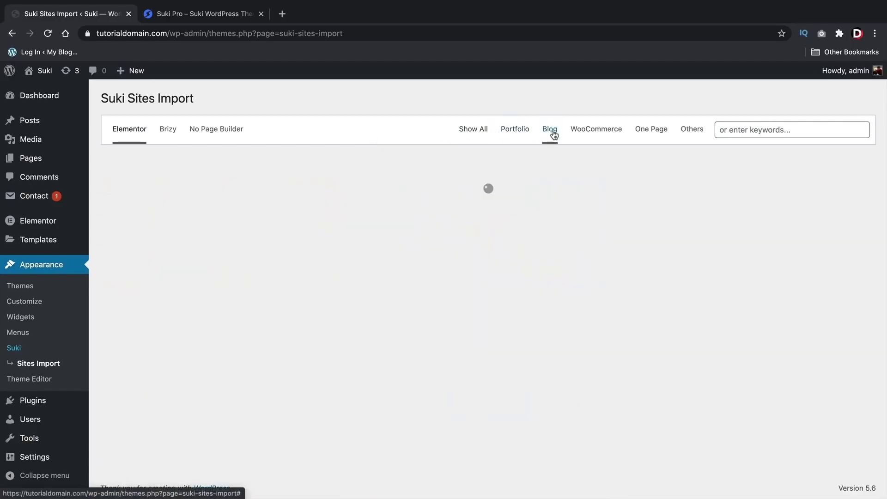
{"action": "left_click", "coordinate": [586, 132]}
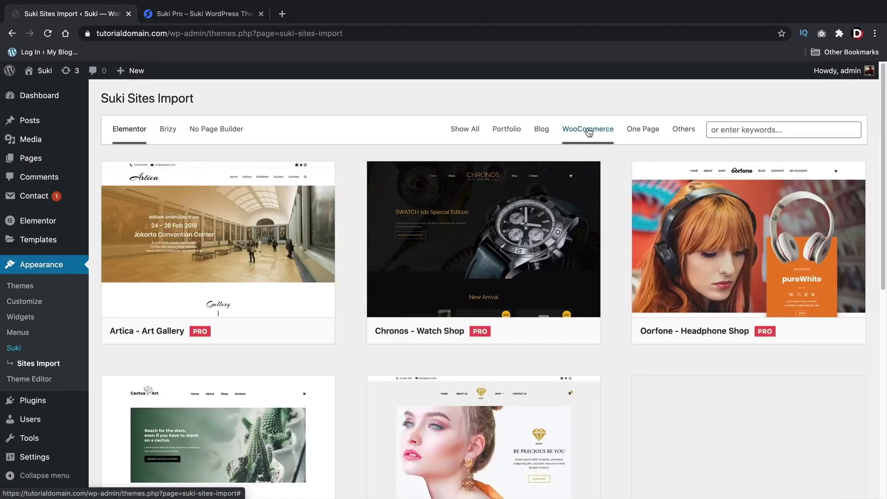
{"action": "left_click", "coordinate": [632, 132]}
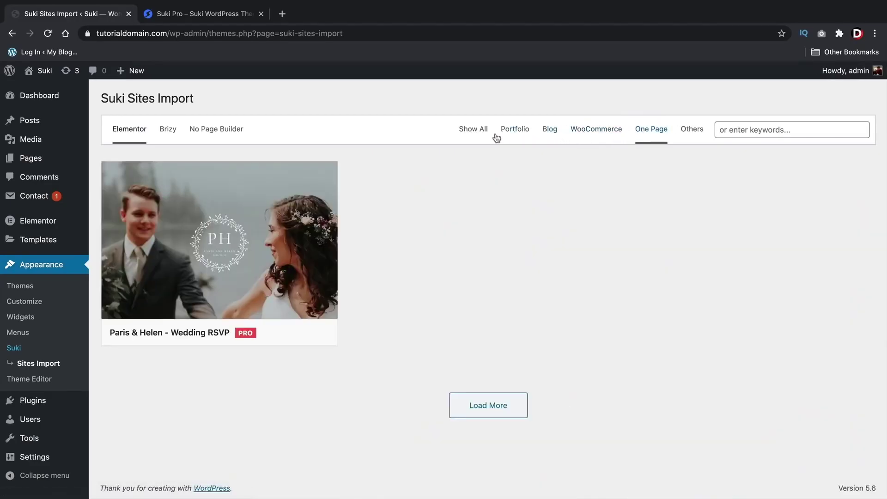
{"action": "key", "text": "ctrl+Tab"}
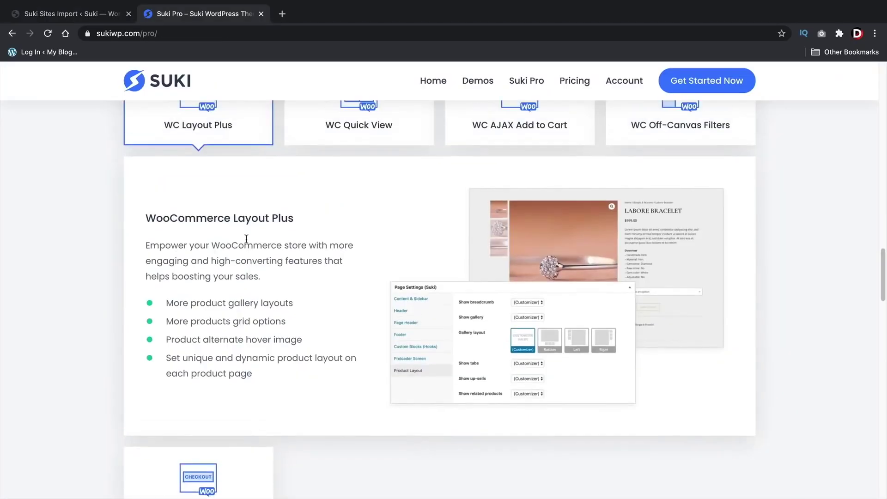
- Show Suki Pro's WooCommerce Quick View, AJAX Add to Cart and Off-Canvas Filters feature details
{"action": "left_click", "coordinate": [339, 127]}
{"action": "left_click", "coordinate": [460, 123]}
{"action": "left_click", "coordinate": [634, 121]}
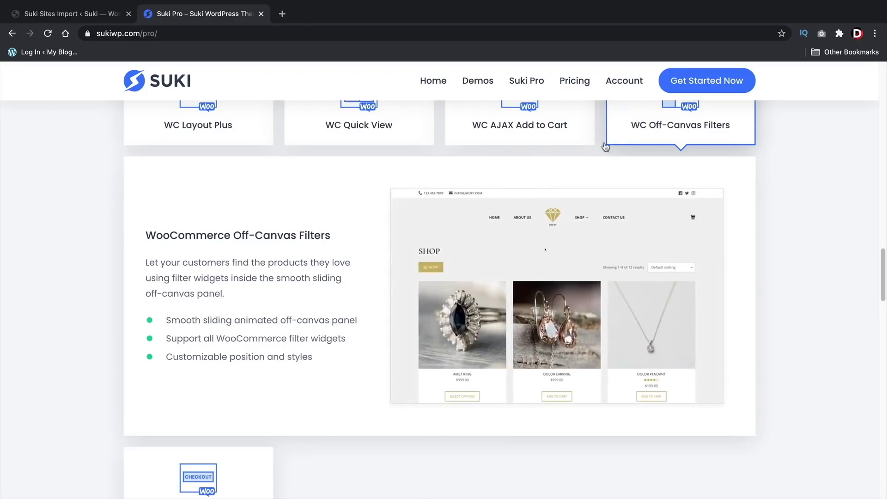
{"action": "scroll", "coordinate": [493, 249], "scroll_direction": "down", "scroll_amount": 5}
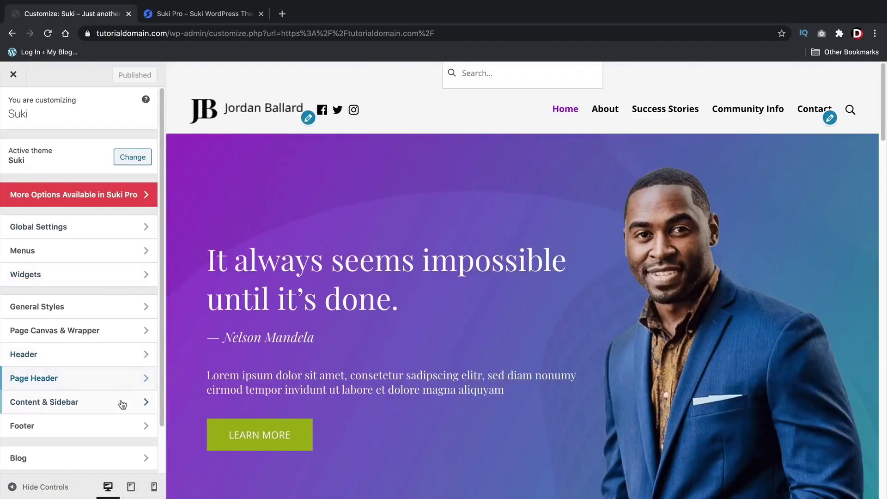
- Place Footer Menu 1 in the Center column of the Suki footer's bottom bar
{"action": "left_click", "coordinate": [127, 424]}
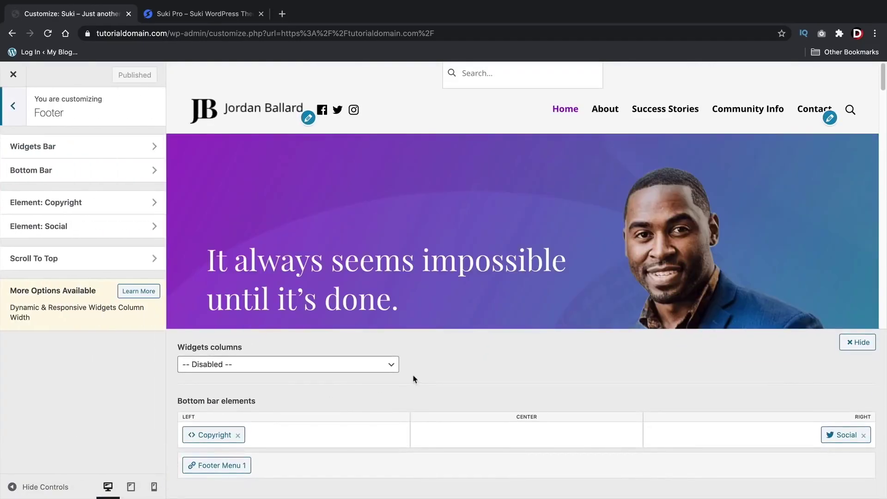
{"action": "scroll", "coordinate": [439, 276], "scroll_direction": "down", "scroll_amount": 10}
{"action": "scroll", "coordinate": [439, 276], "scroll_direction": "down", "scroll_amount": 8}
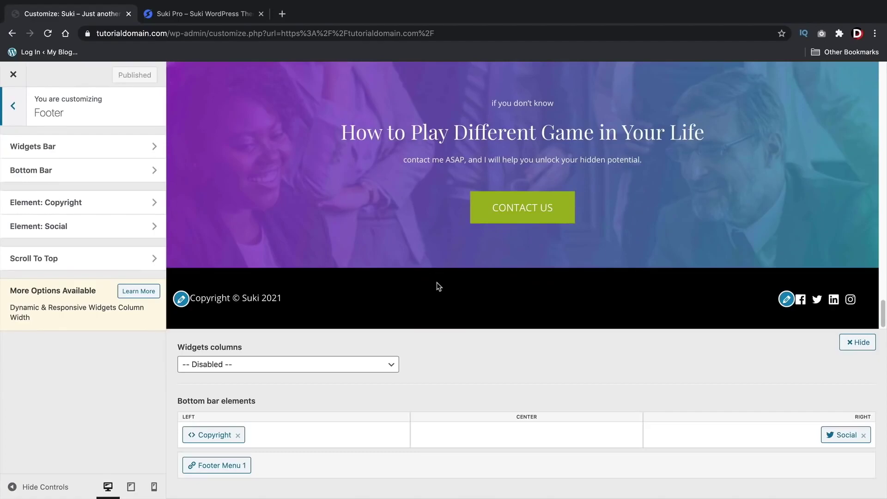
{"action": "left_click_drag", "start_coordinate": [221, 461], "coordinate": [519, 436]}
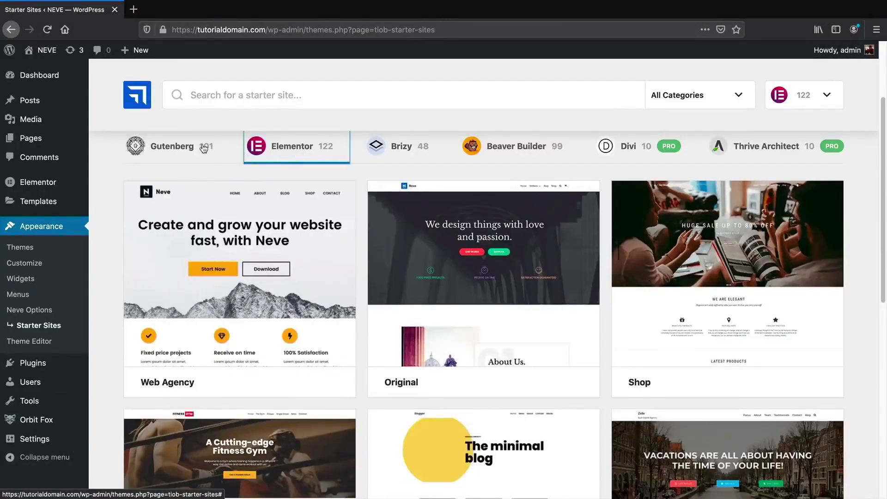
- Filter Neve starter sites by Gutenberg, then Elementor, then Gutenberg again
{"action": "left_click", "coordinate": [203, 147]}
{"action": "left_click", "coordinate": [273, 152]}
{"action": "left_click", "coordinate": [207, 148]}
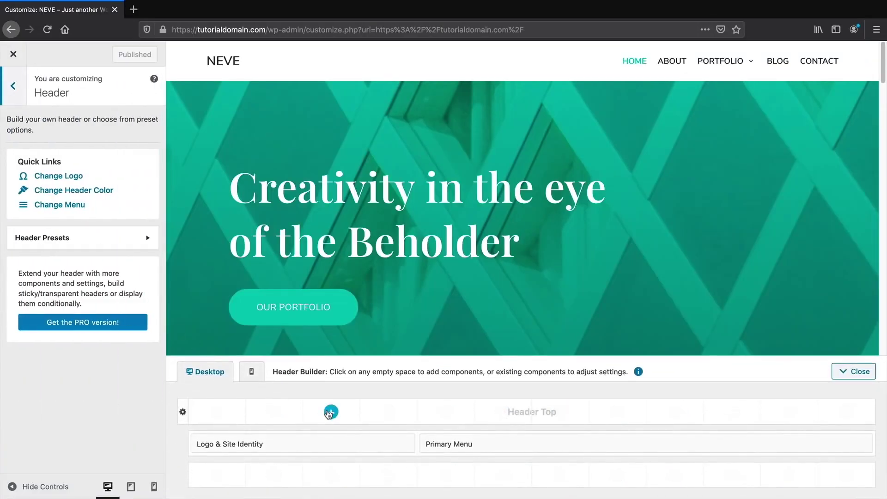
- Add a Button, Search Icon and Menu Icon to Neve's header top row and narrow the Logo
{"action": "left_click", "coordinate": [330, 412]}
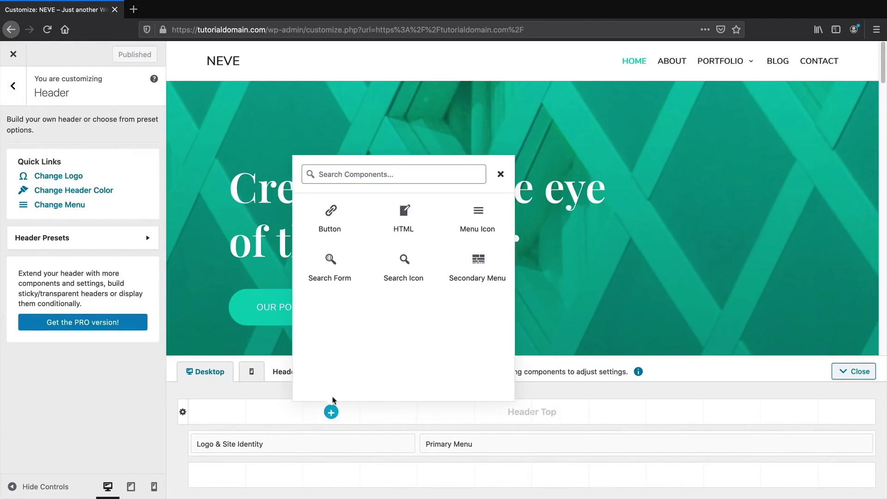
{"action": "left_click", "coordinate": [323, 229]}
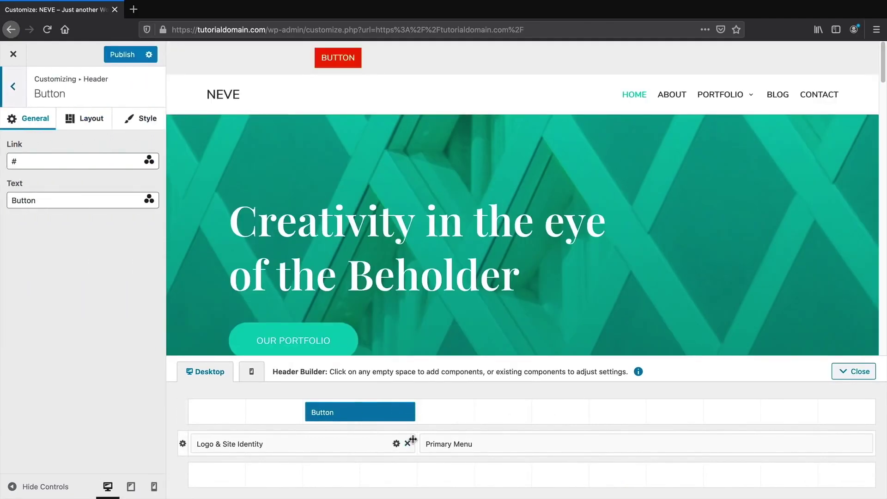
{"action": "left_click_drag", "start_coordinate": [413, 440], "coordinate": [349, 445]}
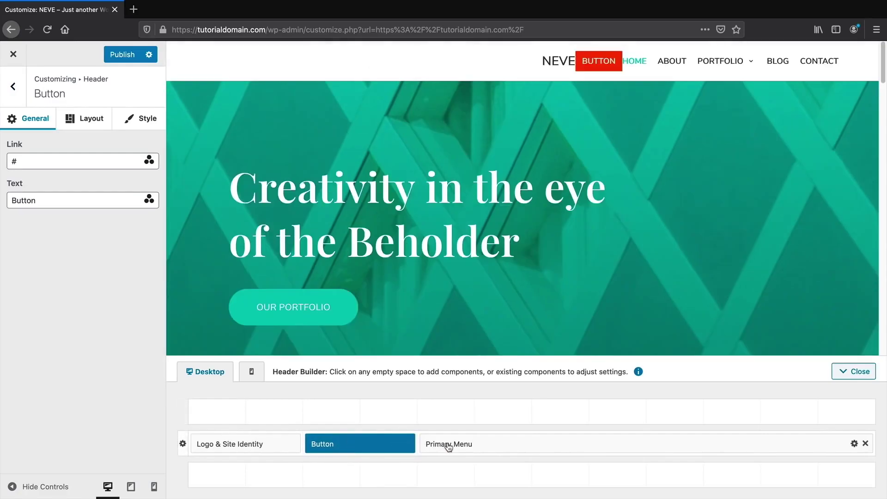
{"action": "left_click", "coordinate": [446, 443]}
{"action": "left_click", "coordinate": [446, 412]}
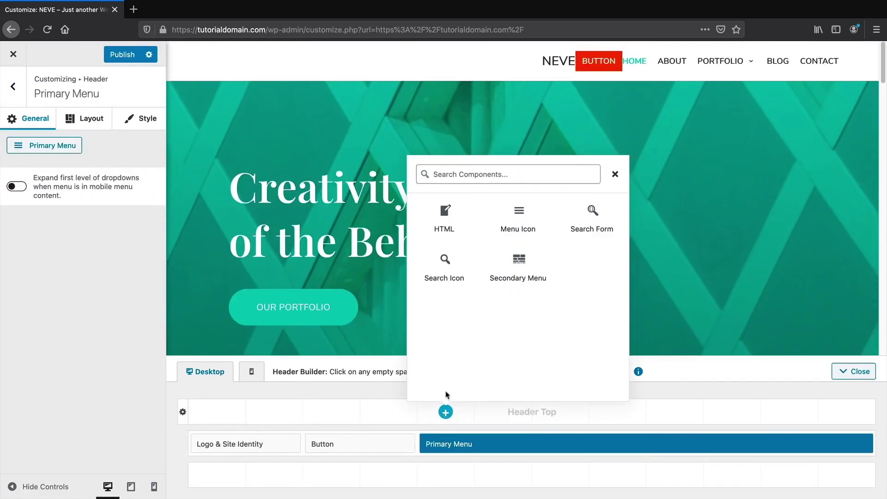
{"action": "left_click", "coordinate": [466, 277]}
{"action": "left_click", "coordinate": [559, 411]}
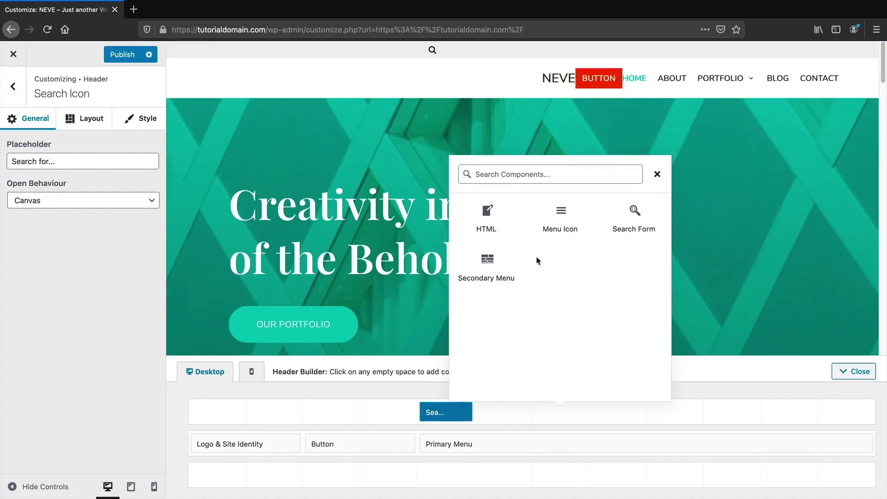
{"action": "left_click", "coordinate": [559, 226]}
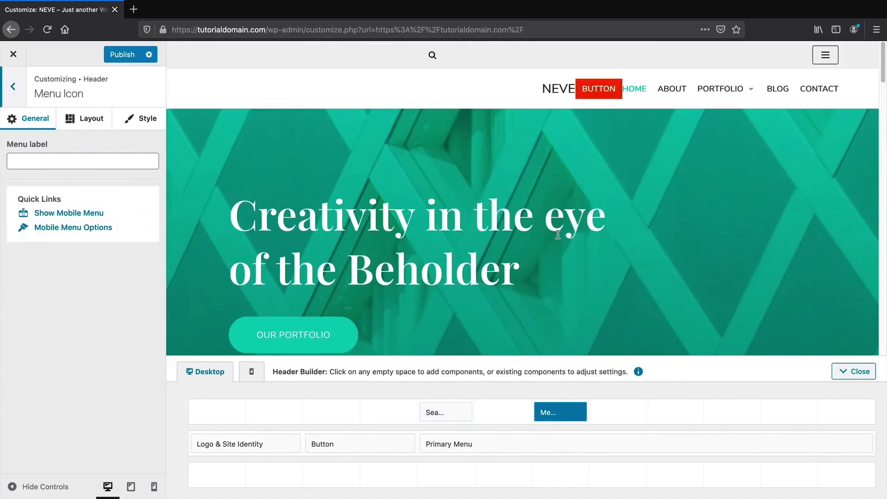
- Name and save a new header, then reset its first display condition rule to none
{"action": "type", "text": "U"}
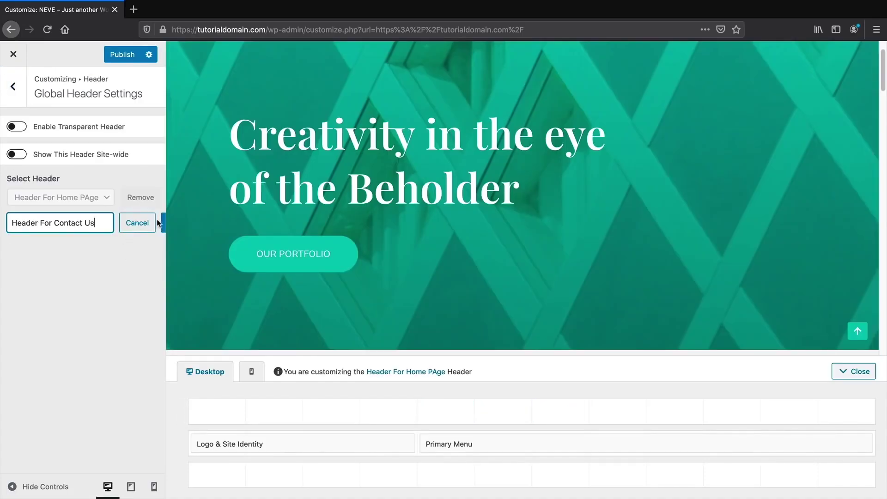
{"action": "type", "text": "s"}
{"action": "left_click", "coordinate": [162, 225]}
{"action": "left_click", "coordinate": [99, 258]}
{"action": "left_click", "coordinate": [97, 256]}
{"action": "left_click", "coordinate": [97, 256]}
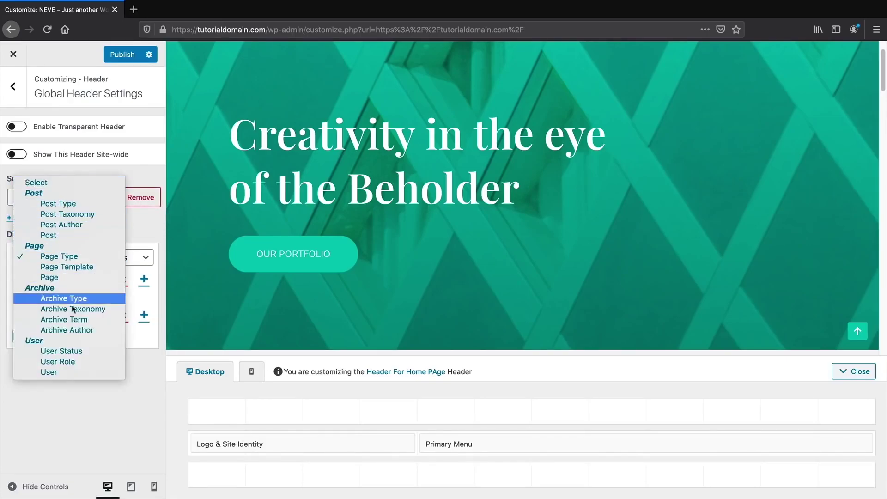
{"action": "left_click", "coordinate": [60, 184]}
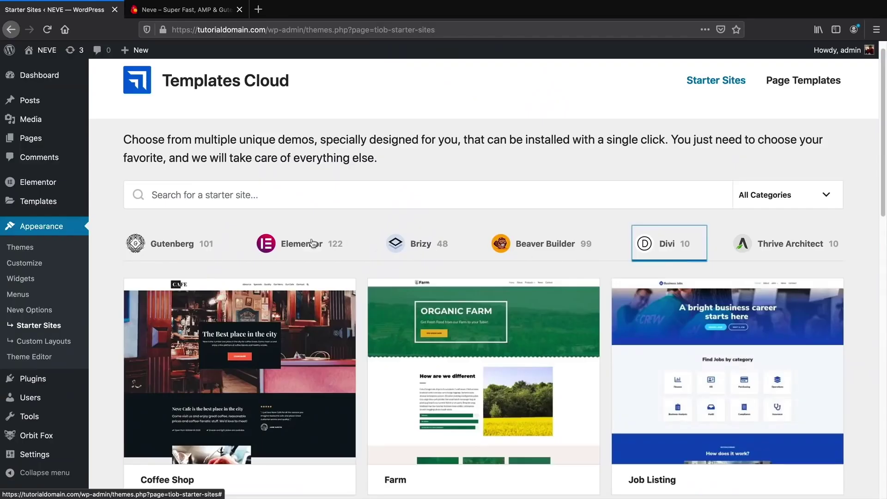
- Browse Neve starter sites for Elementor, Gutenberg, Brizy, Beaver Builder, Divi and Thrive Architect
{"action": "left_click", "coordinate": [273, 239]}
{"action": "scroll", "coordinate": [237, 231], "scroll_direction": "down", "scroll_amount": 2}
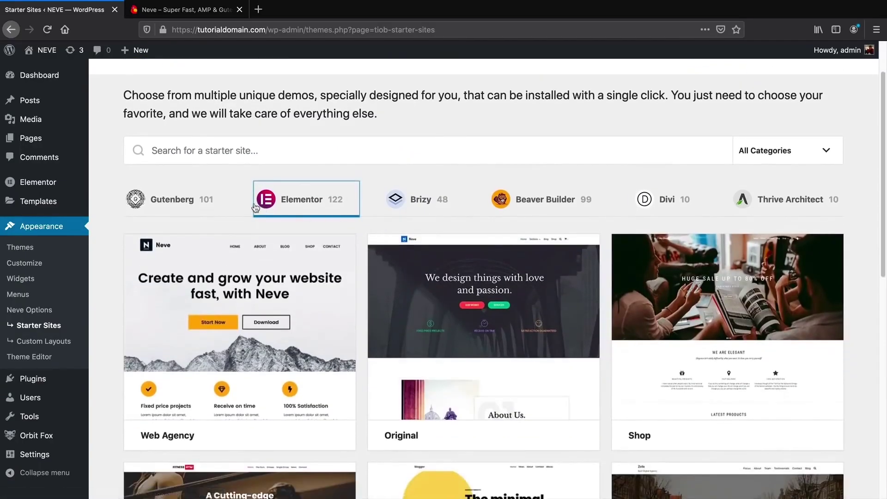
{"action": "left_click", "coordinate": [185, 198]}
{"action": "left_click", "coordinate": [291, 210]}
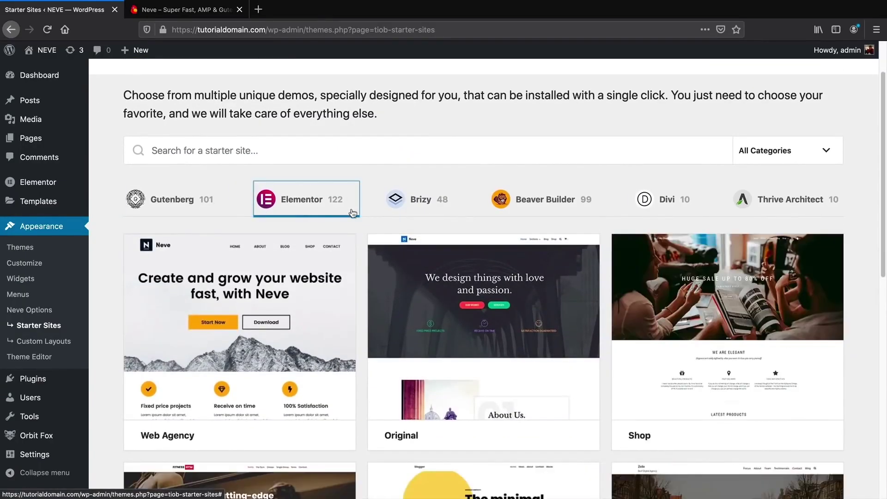
{"action": "left_click", "coordinate": [423, 209]}
{"action": "left_click", "coordinate": [531, 208]}
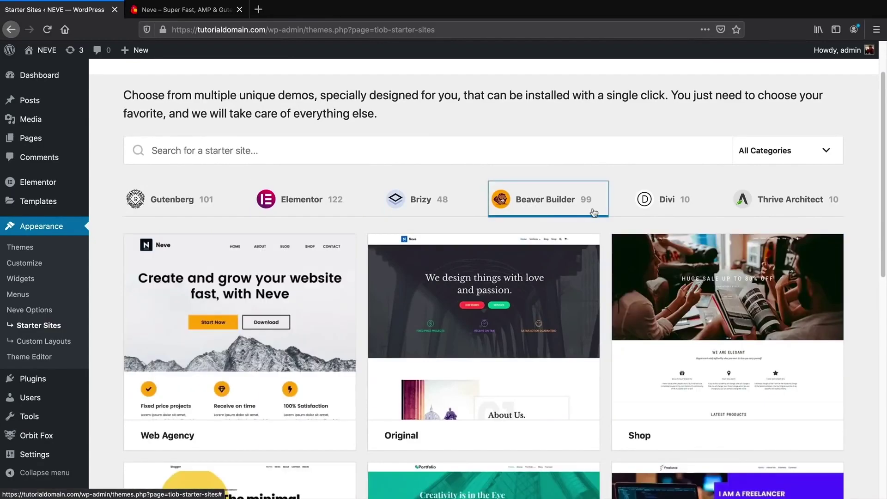
{"action": "left_click", "coordinate": [666, 203]}
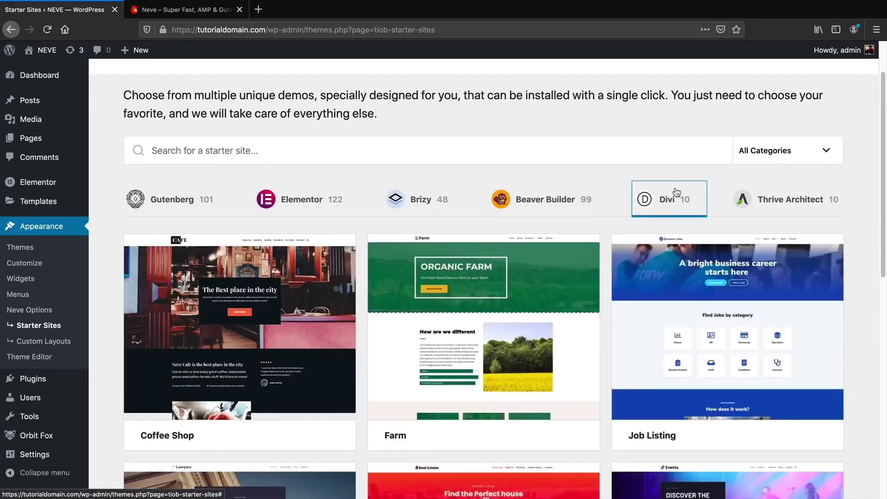
{"action": "left_click", "coordinate": [779, 198]}
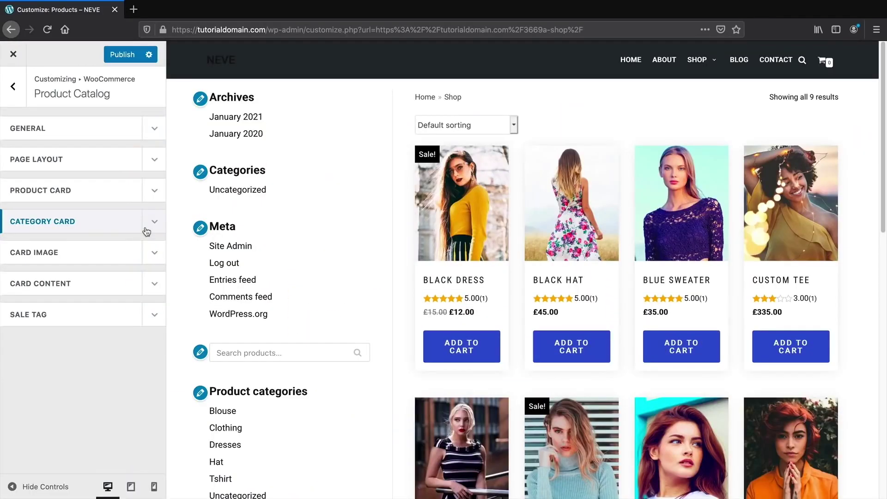
- Set the shop product cards' box shadow to 0 px
{"action": "left_click", "coordinate": [155, 162]}
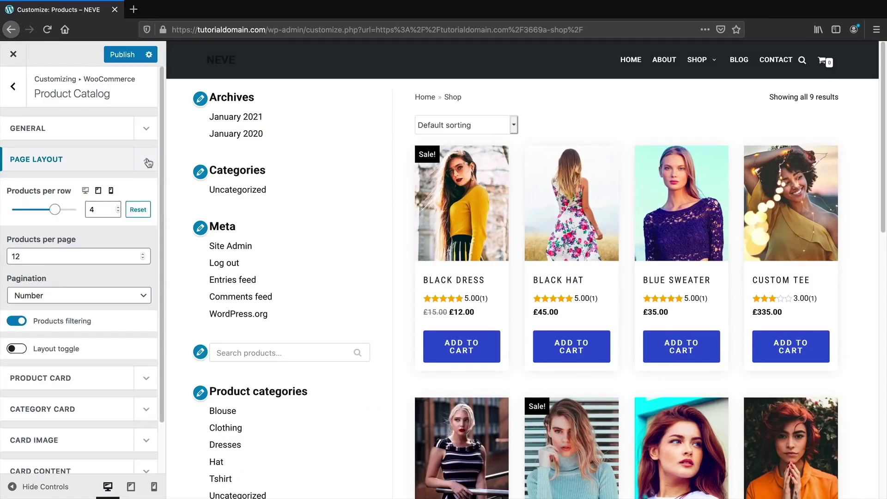
{"action": "left_click", "coordinate": [149, 162]}
{"action": "left_click", "coordinate": [151, 190]}
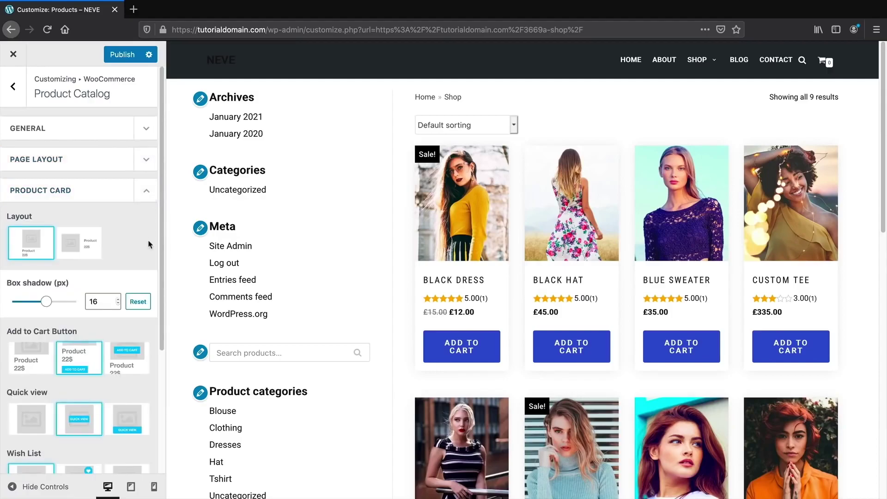
{"action": "scroll", "coordinate": [145, 244], "scroll_direction": "down", "scroll_amount": 3}
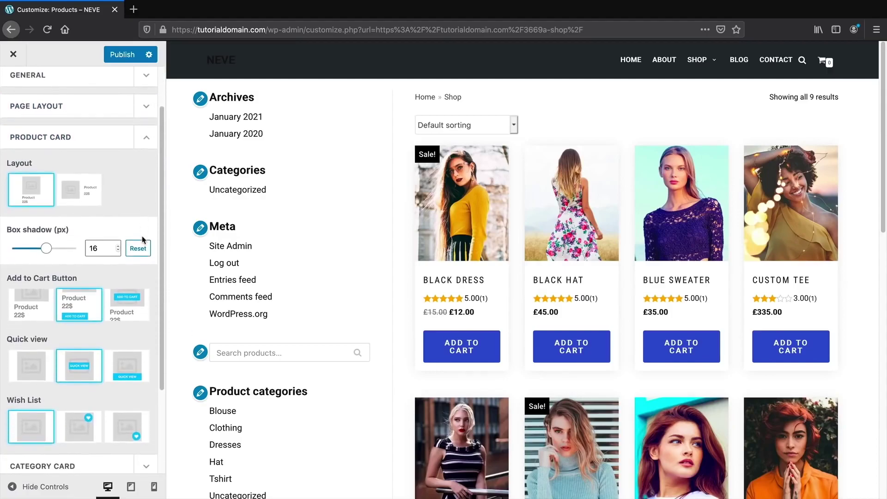
{"action": "scroll", "coordinate": [142, 241], "scroll_direction": "down", "scroll_amount": 2}
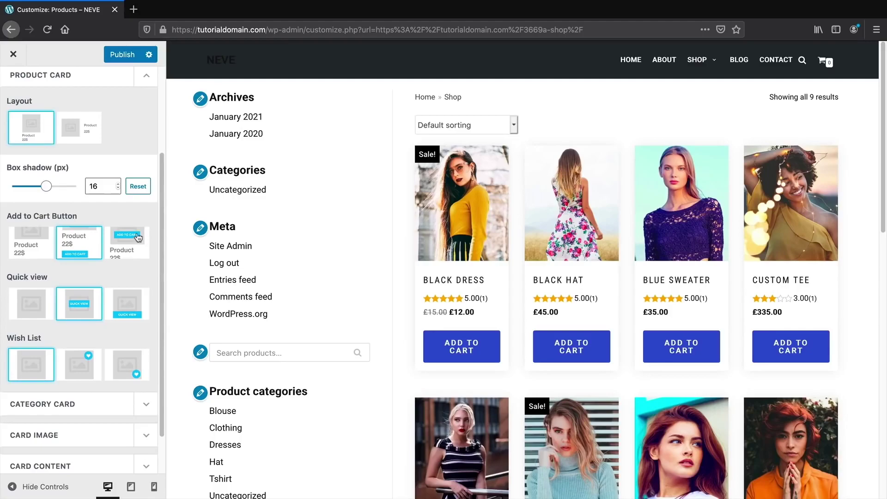
{"action": "left_click_drag", "start_coordinate": [51, 186], "coordinate": [9, 190]}
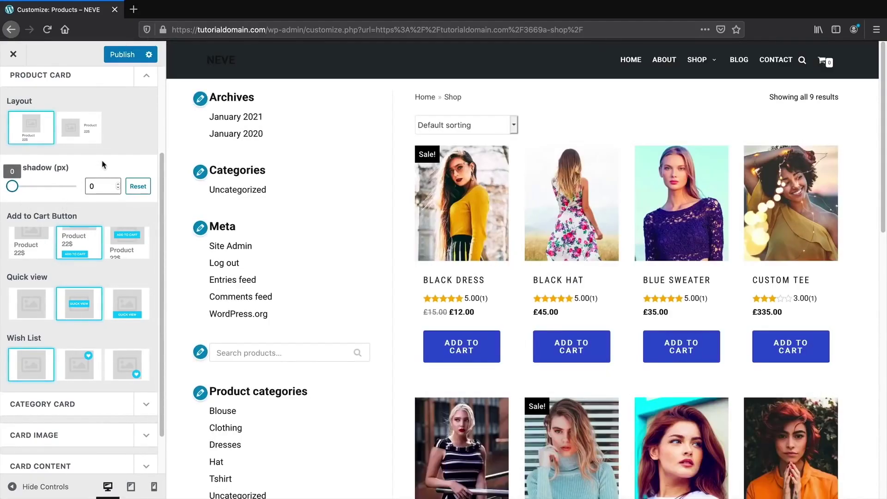
- Move the sale tag to the alternate position and show its alignment choices
{"action": "scroll", "coordinate": [116, 262], "scroll_direction": "down", "scroll_amount": 10}
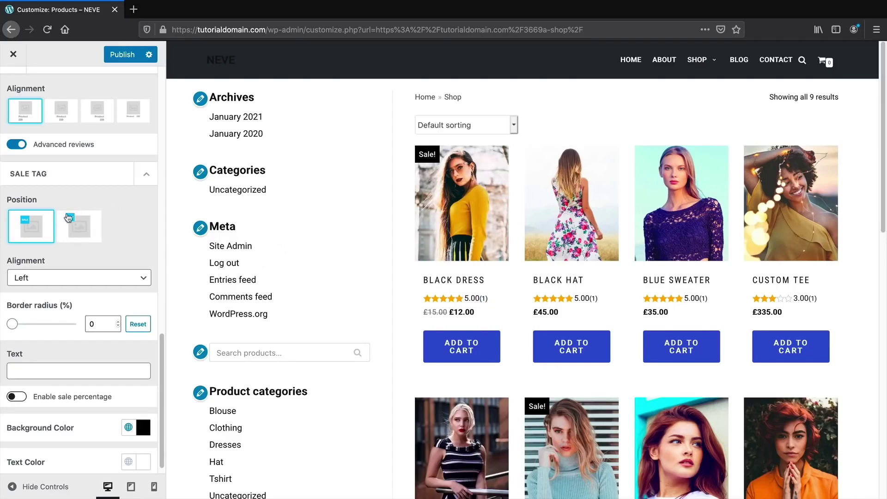
{"action": "left_click", "coordinate": [83, 229]}
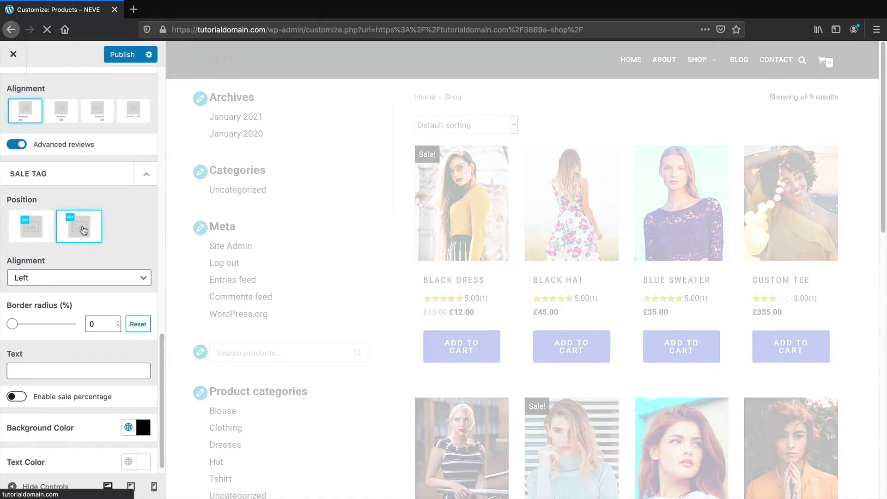
{"action": "left_click", "coordinate": [94, 279]}
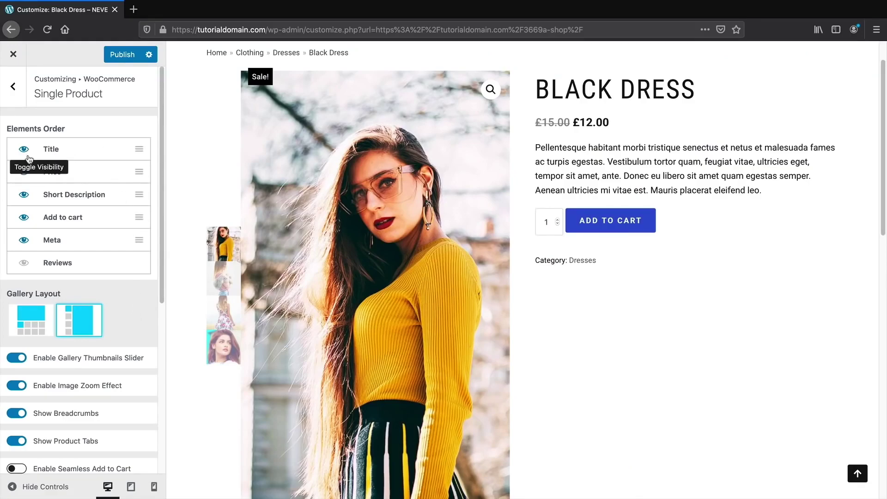
- Scroll Neve's single product options, then autoscroll the pricing plans: Personal $59, Business $99, Agency $159
{"action": "scroll", "coordinate": [108, 276], "scroll_direction": "down", "scroll_amount": 2}
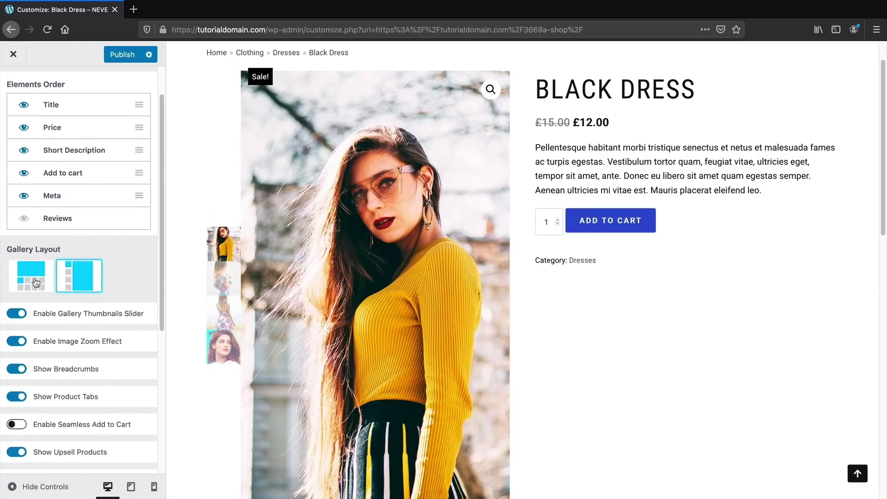
{"action": "scroll", "coordinate": [123, 280], "scroll_direction": "down", "scroll_amount": 10}
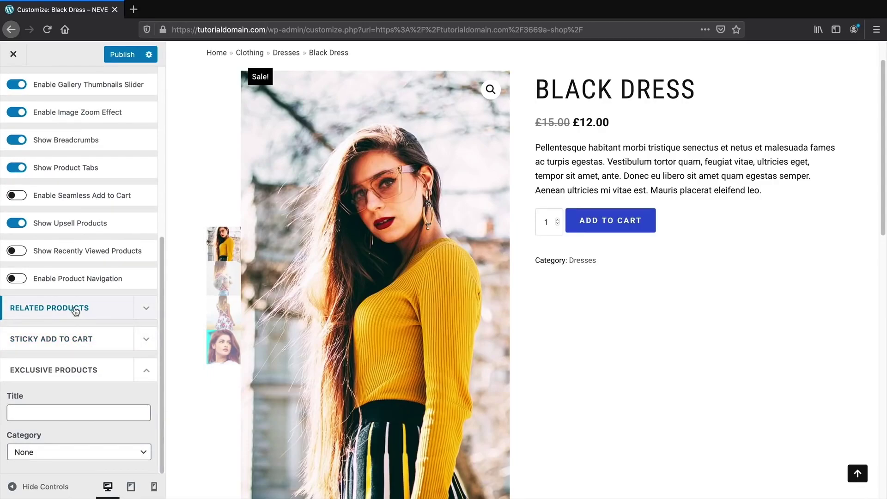
{"action": "middle_click", "coordinate": [827, 207]}
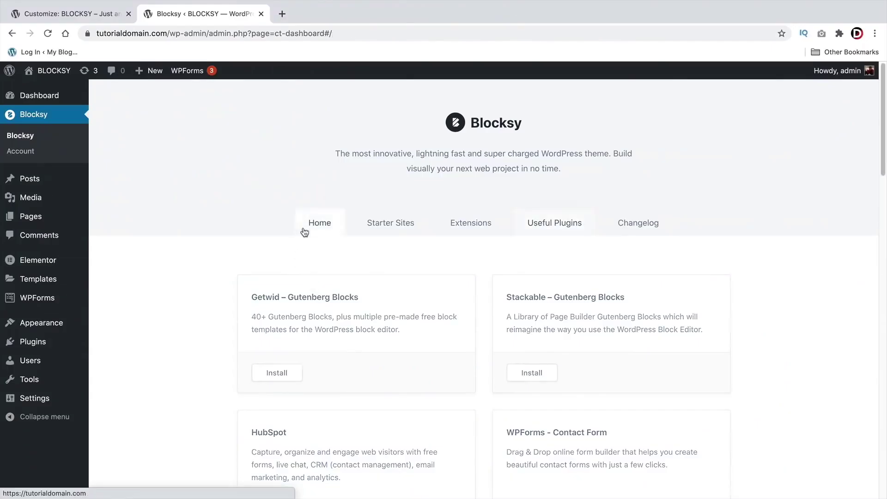
- Browse the Blocksy dashboard's Home, Starter Sites, Extensions and Useful Plugins tabs, then close it
{"action": "left_click", "coordinate": [305, 231]}
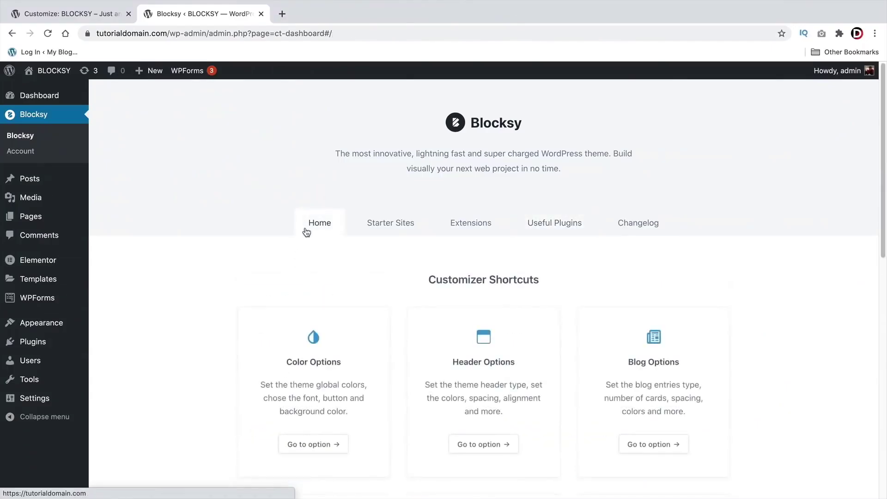
{"action": "left_click", "coordinate": [371, 229]}
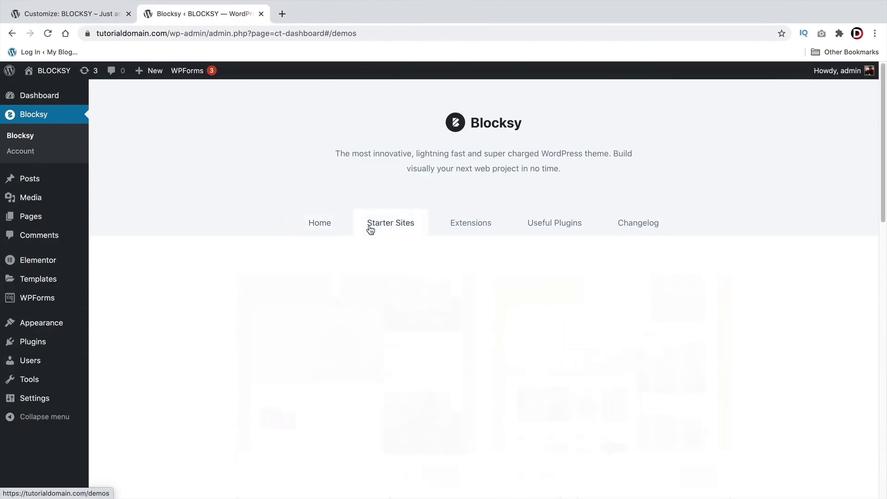
{"action": "left_click", "coordinate": [461, 229]}
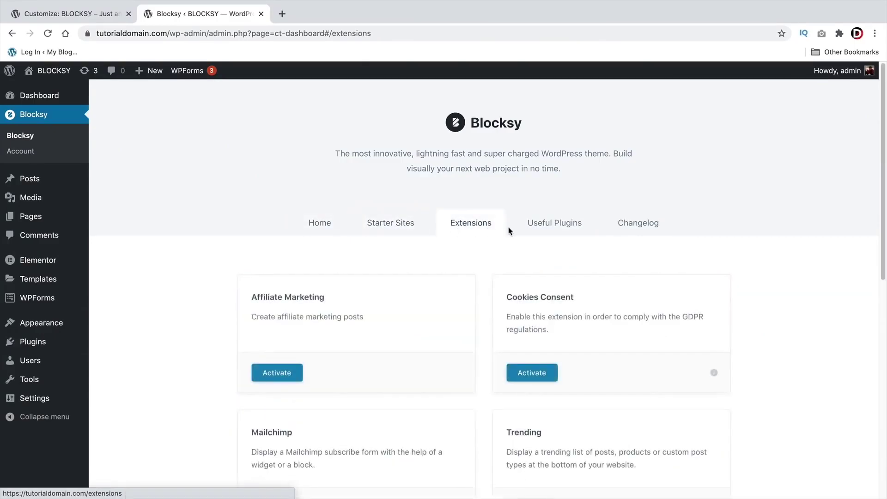
{"action": "left_click", "coordinate": [541, 228]}
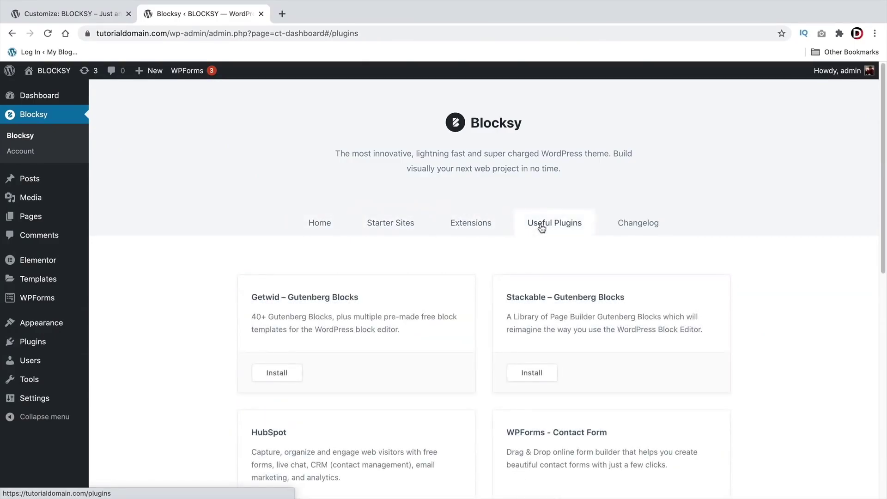
{"action": "key", "text": "super+w"}
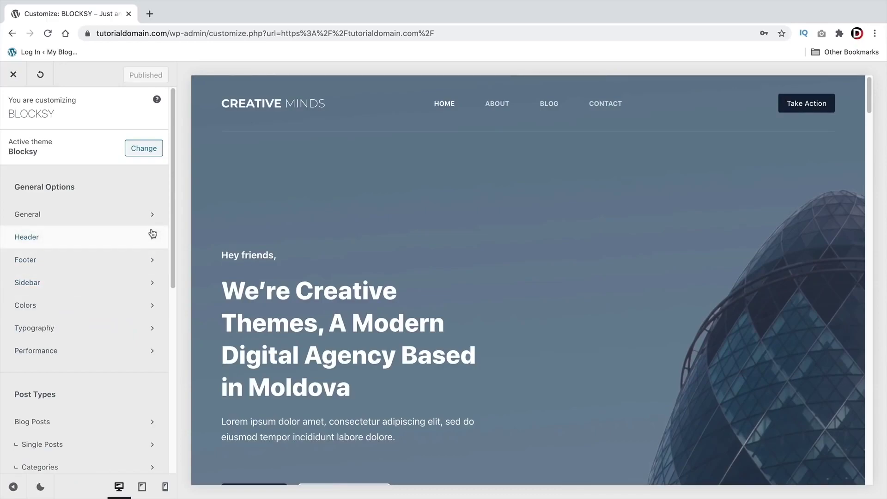
- Add Search to the Blocksy header row and place the button between Account and Search
{"action": "scroll", "coordinate": [153, 232], "scroll_direction": "down", "scroll_amount": 5}
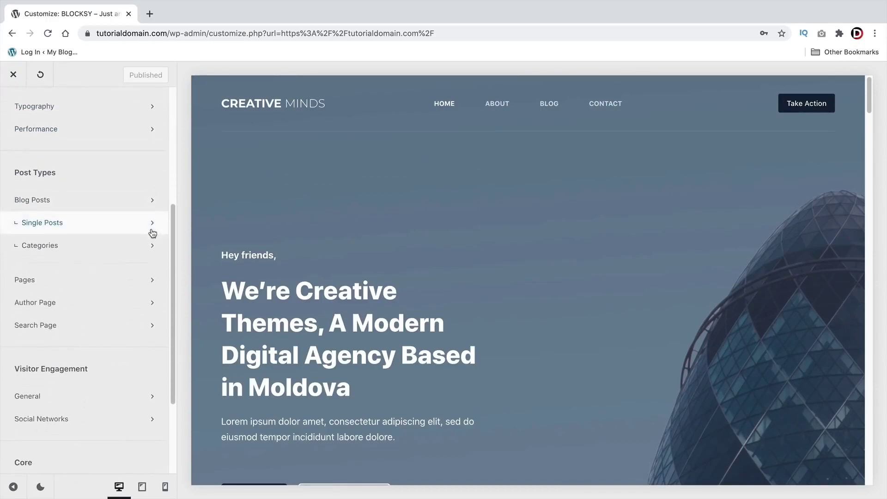
{"action": "scroll", "coordinate": [152, 232], "scroll_direction": "down", "scroll_amount": 3}
{"action": "scroll", "coordinate": [148, 242], "scroll_direction": "up", "scroll_amount": 10}
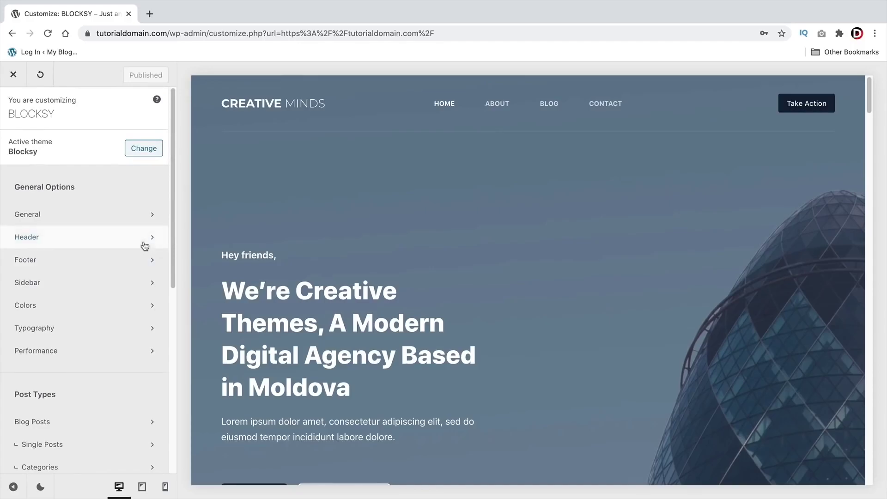
{"action": "left_click", "coordinate": [41, 487]}
{"action": "left_click", "coordinate": [45, 489]}
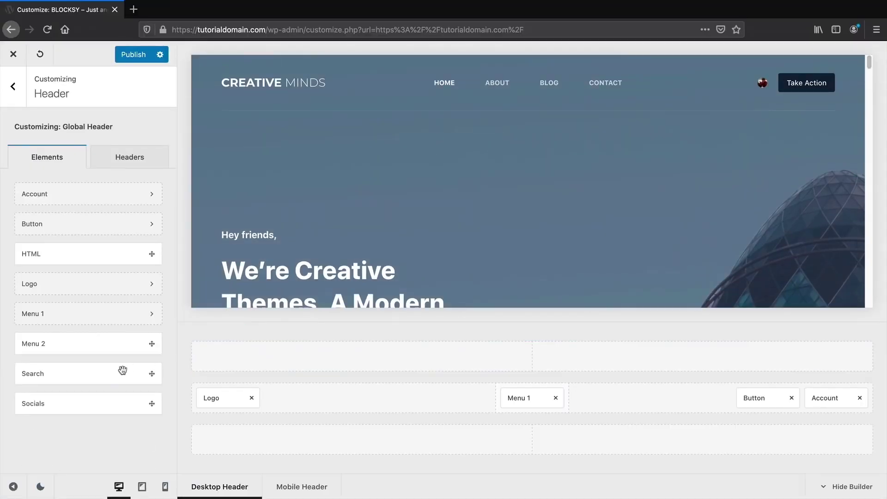
{"action": "left_click_drag", "start_coordinate": [121, 372], "coordinate": [822, 402]}
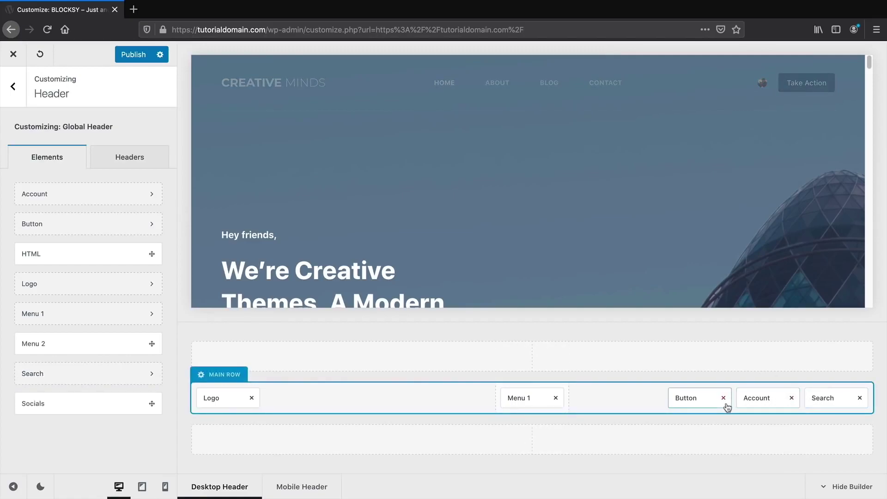
{"action": "left_click_drag", "start_coordinate": [671, 404], "coordinate": [768, 400]}
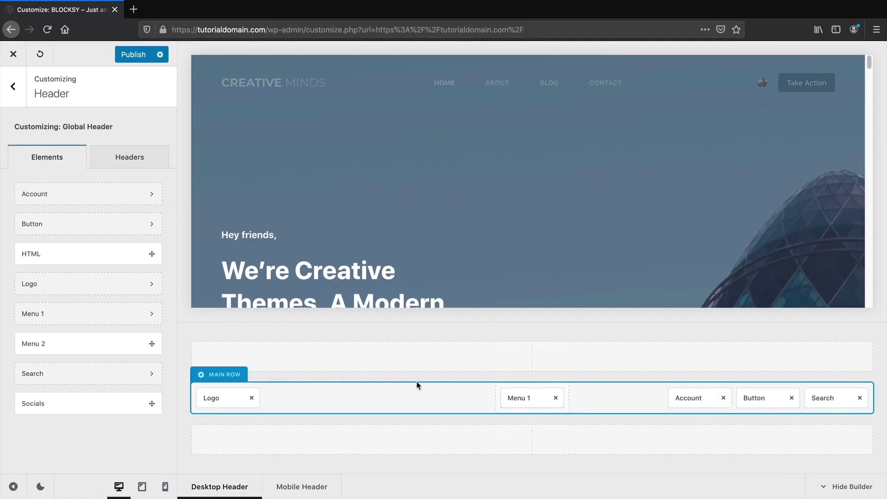
- Review the Global Header's transparent header conditions, keeping Entire Website included
{"action": "left_click", "coordinate": [134, 158]}
{"action": "left_click", "coordinate": [134, 195]}
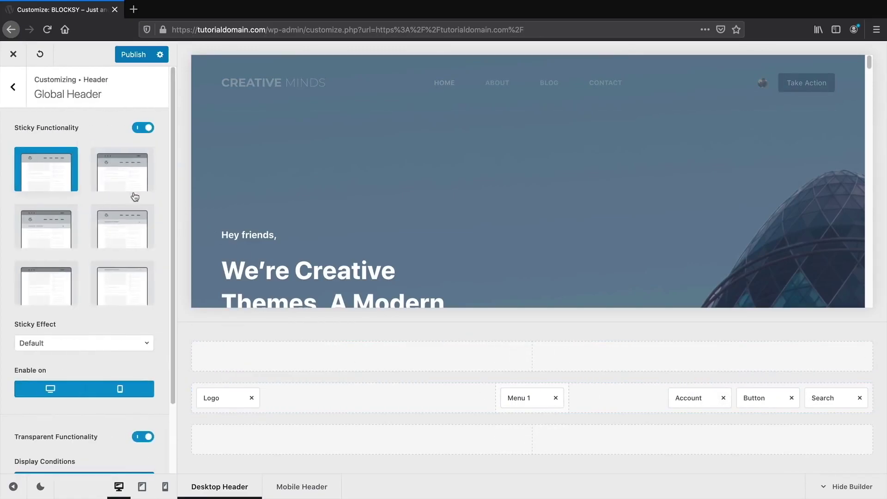
{"action": "scroll", "coordinate": [131, 222], "scroll_direction": "down", "scroll_amount": 2}
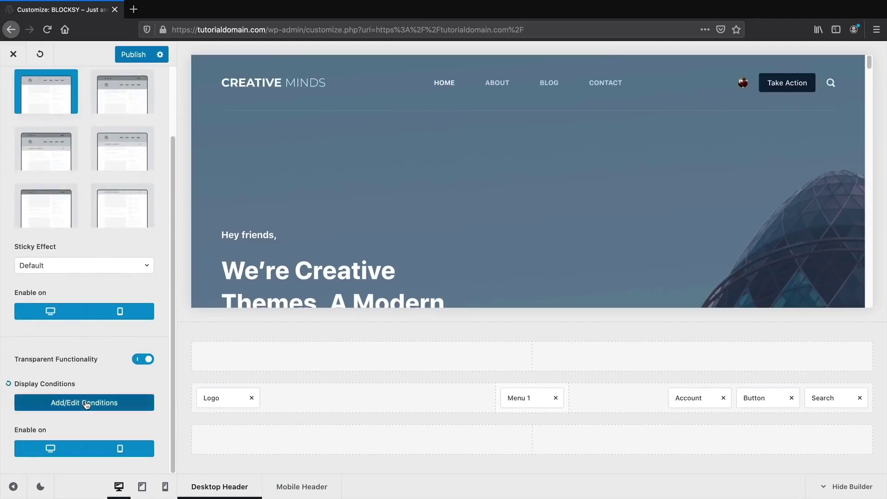
{"action": "left_click", "coordinate": [87, 402]}
{"action": "left_click", "coordinate": [390, 179]}
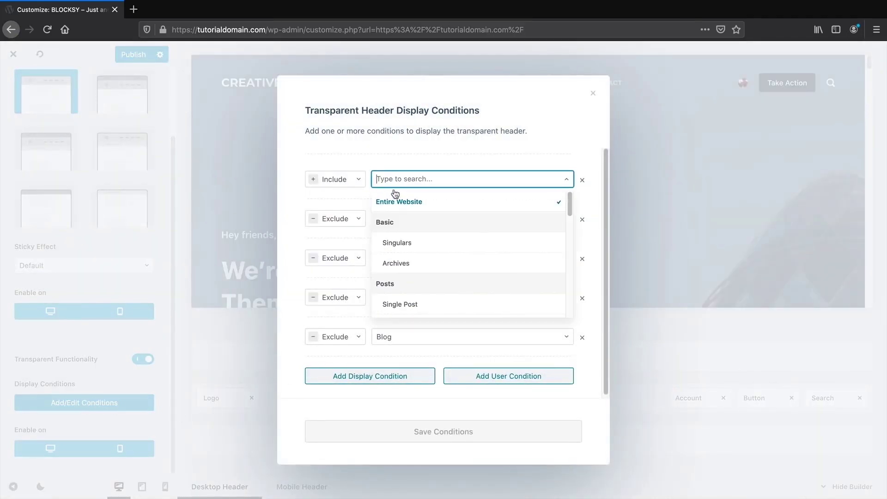
{"action": "left_click", "coordinate": [398, 208]}
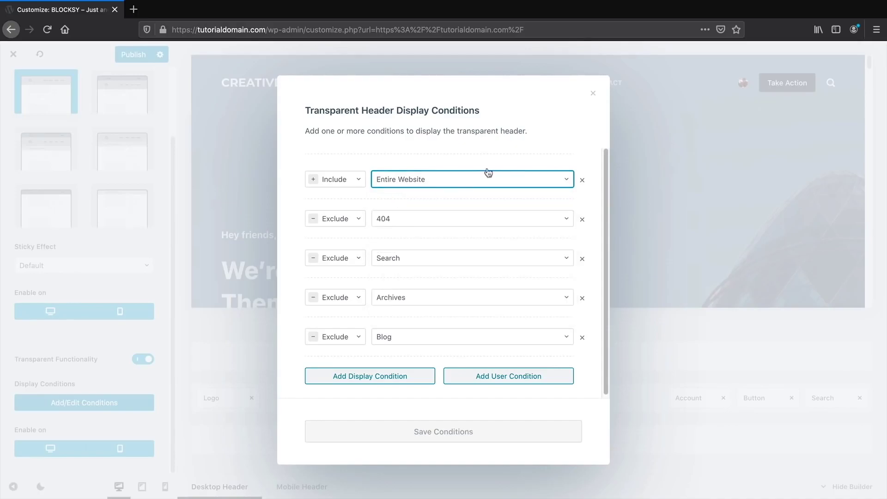
{"action": "key", "text": "Escape"}
{"action": "scroll", "coordinate": [116, 138], "scroll_direction": "up", "scroll_amount": 3}
- Make the main and bottom header rows sticky with the Fade effect
{"action": "left_click", "coordinate": [129, 175]}
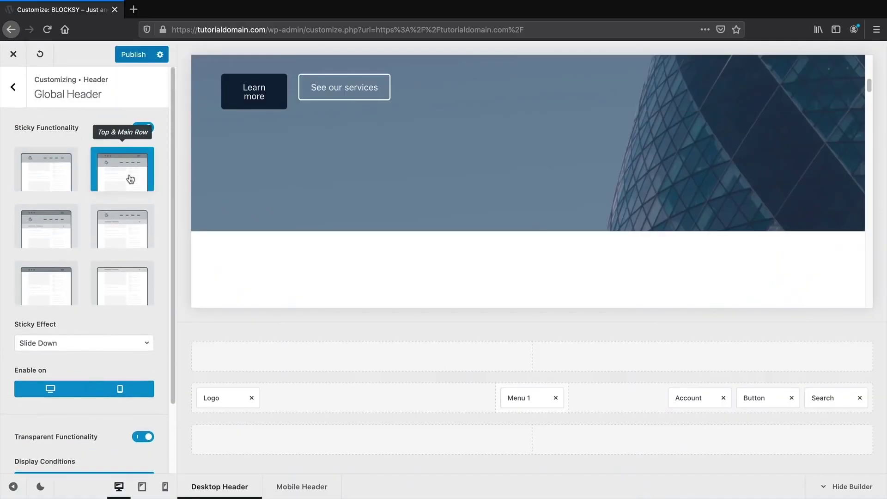
{"action": "left_click", "coordinate": [132, 348]}
{"action": "left_click", "coordinate": [113, 409]}
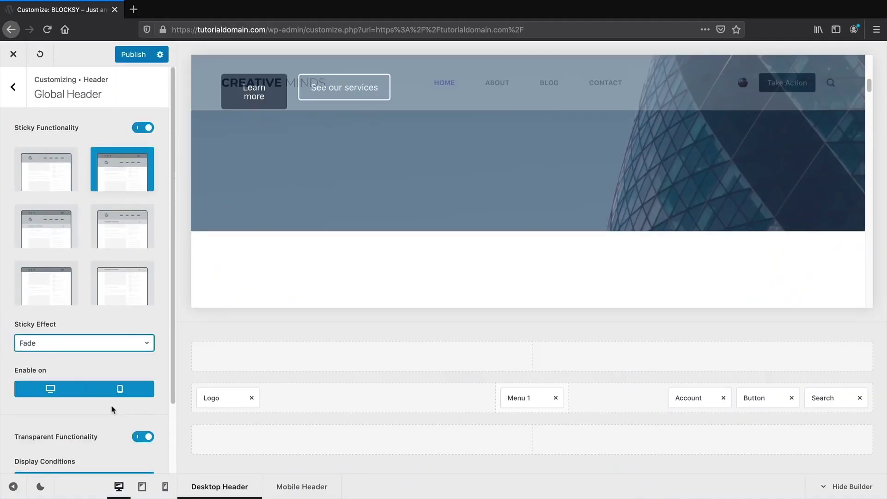
{"action": "left_click", "coordinate": [131, 227]}
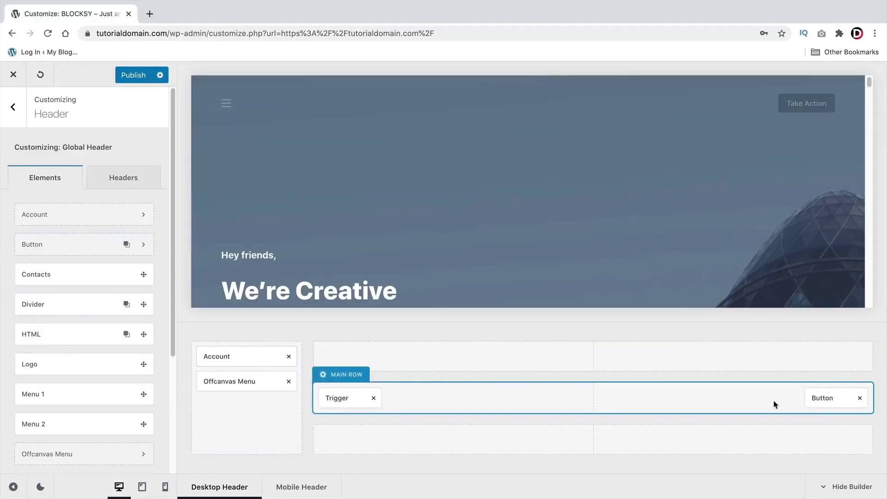
- Move the button into the Offcanvas column and open the offcanvas menu in the preview
{"action": "left_click_drag", "start_coordinate": [831, 398], "coordinate": [240, 415]}
{"action": "left_click", "coordinate": [226, 104]}
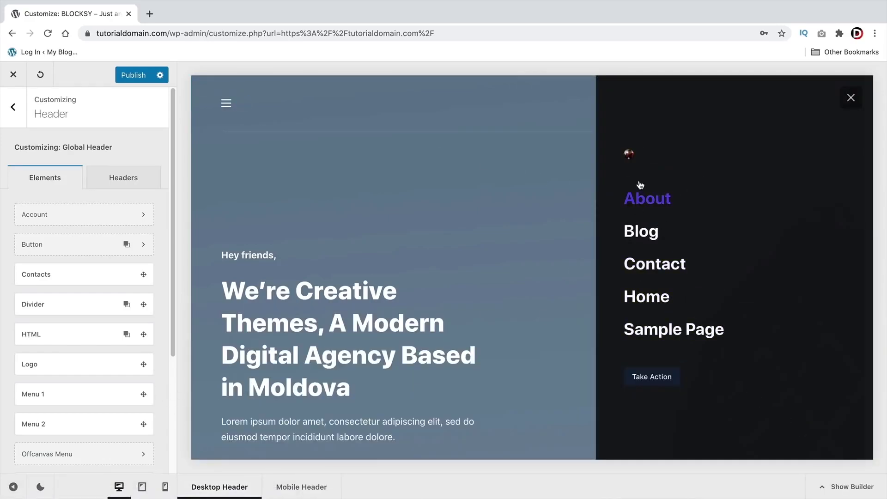
{"action": "left_click", "coordinate": [644, 203]}
- Lay out blog entries as a plain grid with Full Size featured images
{"action": "scroll", "coordinate": [158, 245], "scroll_direction": "down", "scroll_amount": 2}
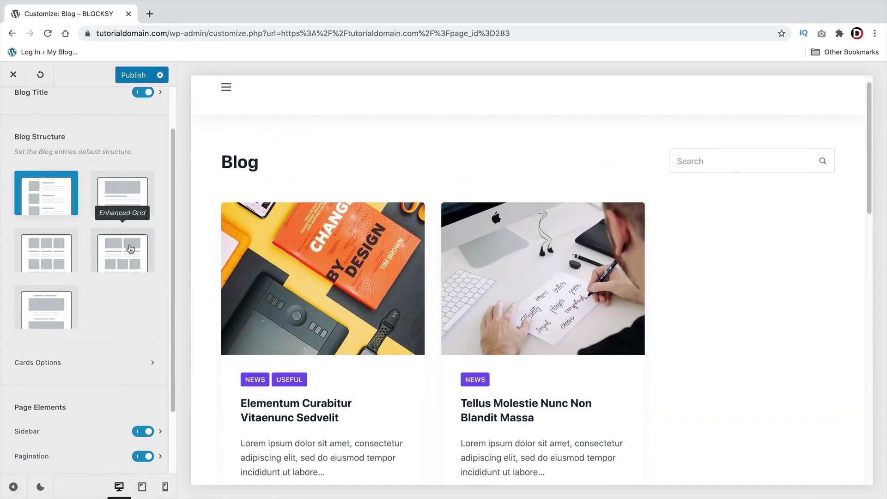
{"action": "left_click", "coordinate": [130, 248]}
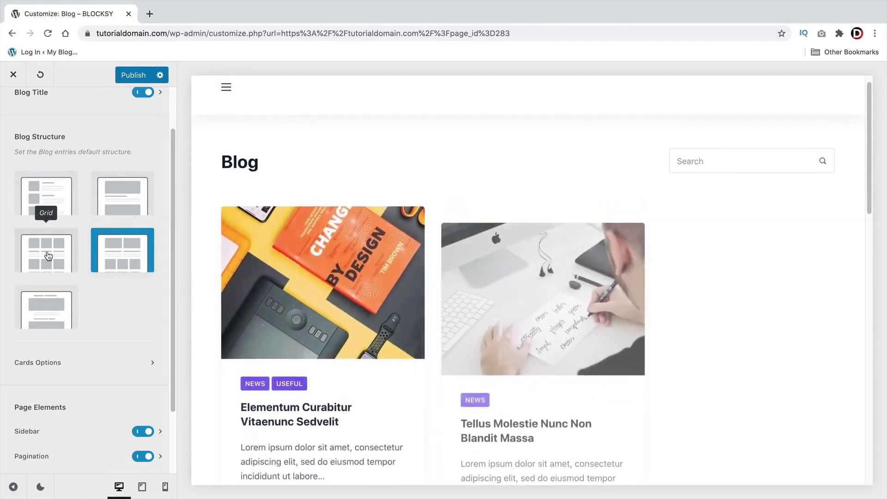
{"action": "left_click", "coordinate": [46, 253]}
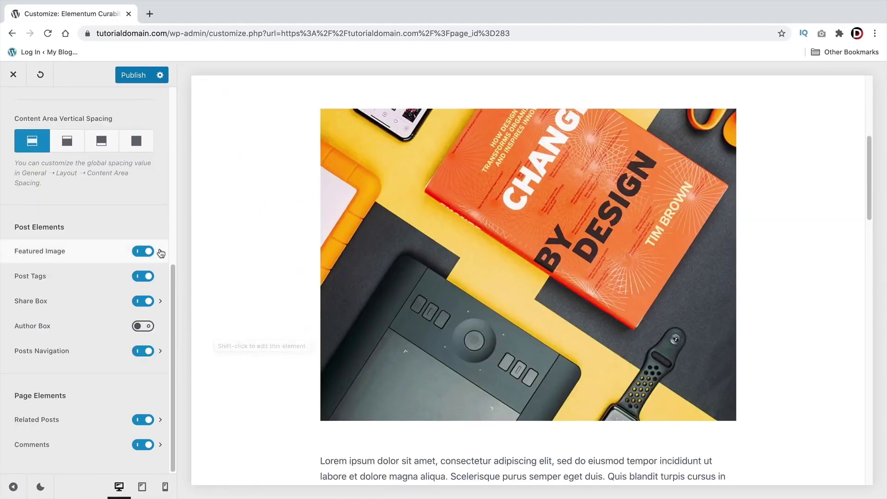
{"action": "left_click", "coordinate": [160, 253]}
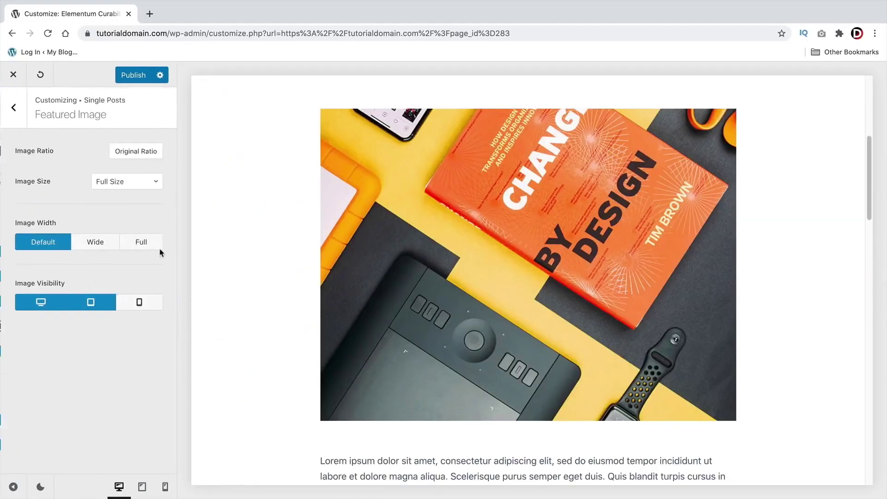
{"action": "left_click", "coordinate": [134, 181]}
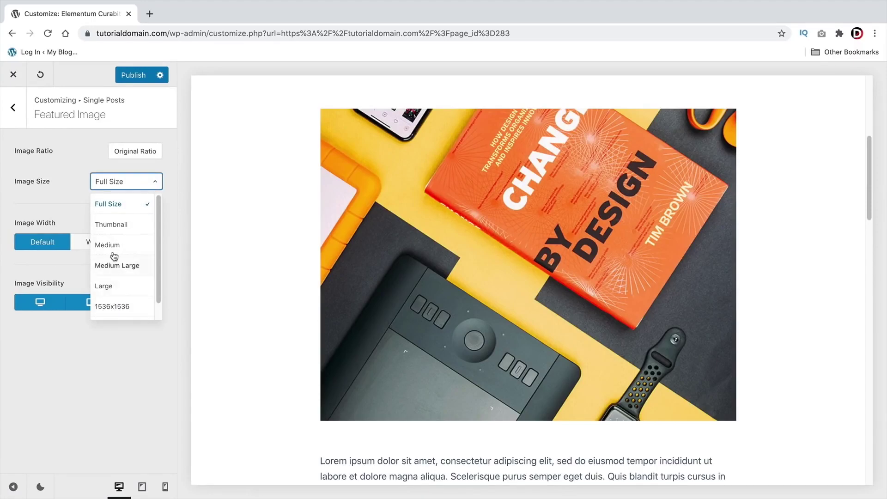
{"action": "left_click", "coordinate": [118, 204]}
{"action": "left_click", "coordinate": [13, 107]}
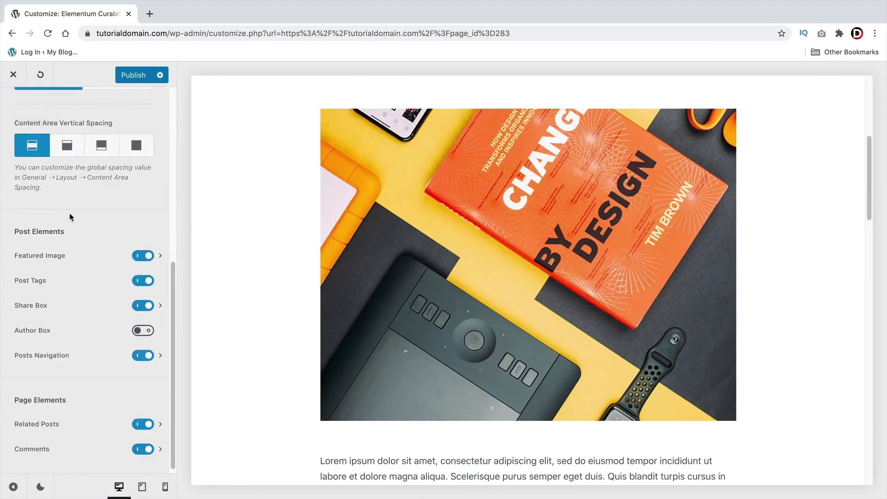
- Widen the post sidebar to about 33% and make it sticky
{"action": "scroll", "coordinate": [85, 334], "scroll_direction": "down", "scroll_amount": 1}
{"action": "scroll", "coordinate": [89, 334], "scroll_direction": "up", "scroll_amount": 7}
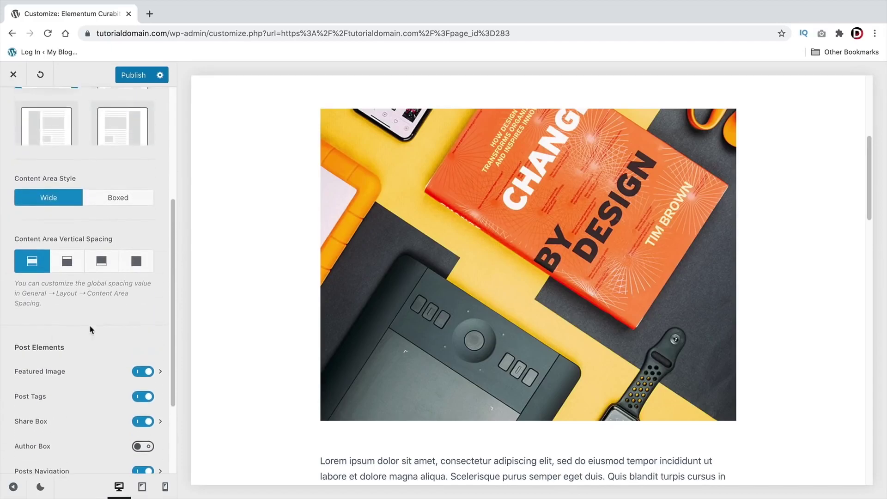
{"action": "scroll", "coordinate": [260, 337], "scroll_direction": "down", "scroll_amount": 6}
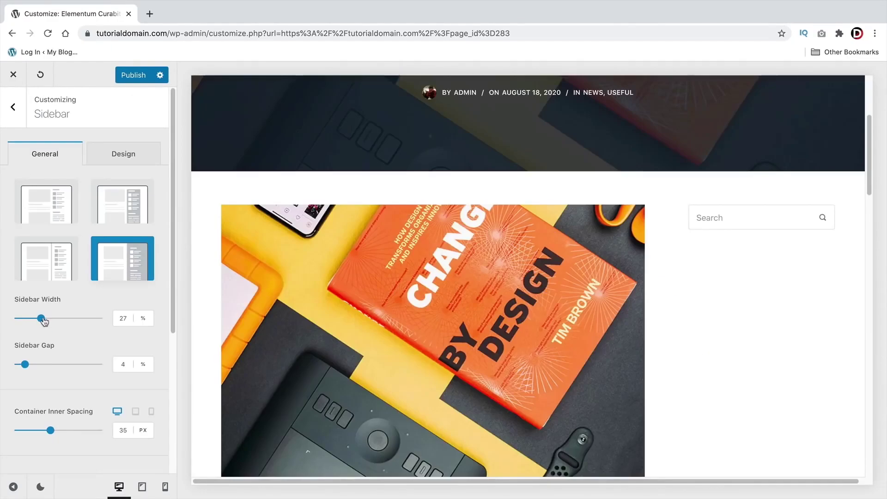
{"action": "left_click_drag", "start_coordinate": [42, 318], "coordinate": [49, 318]}
{"action": "scroll", "coordinate": [61, 351], "scroll_direction": "down", "scroll_amount": 5}
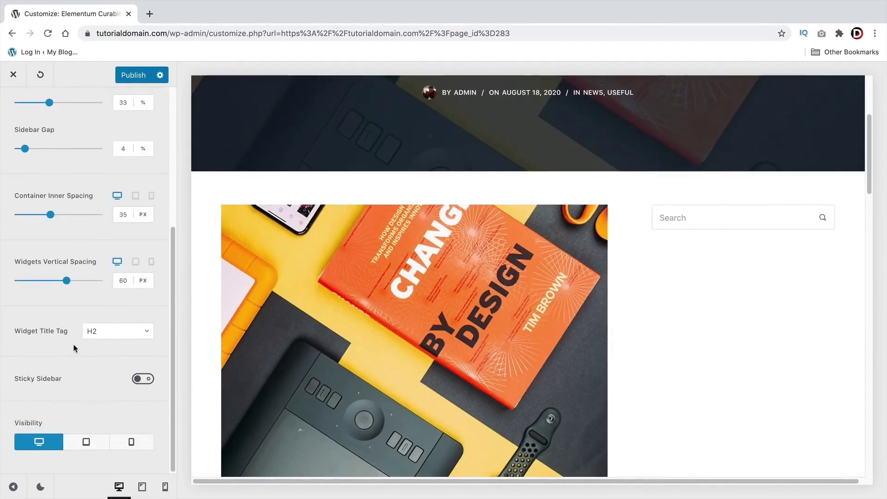
{"action": "left_click", "coordinate": [137, 378]}
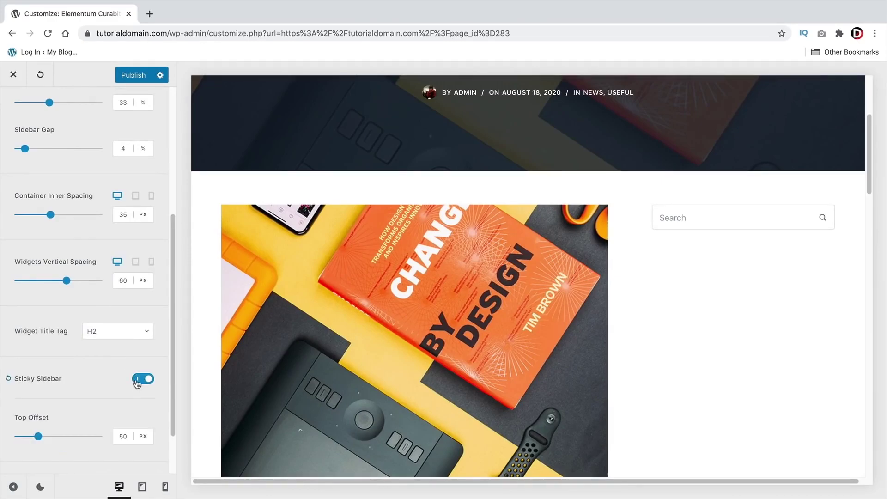
{"action": "scroll", "coordinate": [134, 372], "scroll_direction": "down", "scroll_amount": 2}
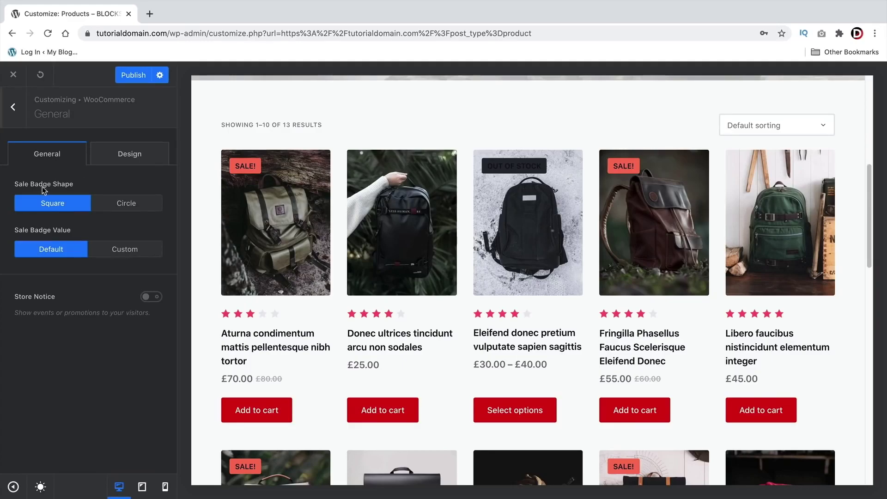
- Make the sale badges circular with a Custom discount value and open the badge colour settings
{"action": "left_click", "coordinate": [119, 203]}
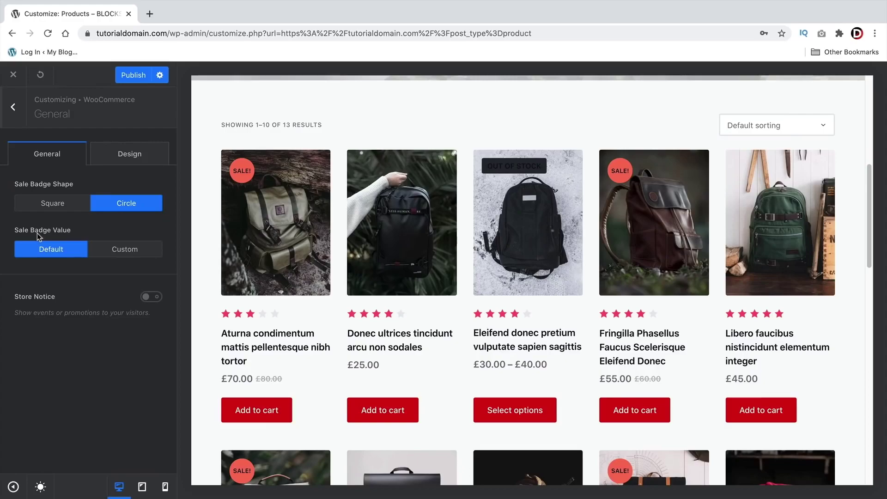
{"action": "left_click", "coordinate": [112, 252]}
{"action": "mouse_move", "coordinate": [240, 180]}
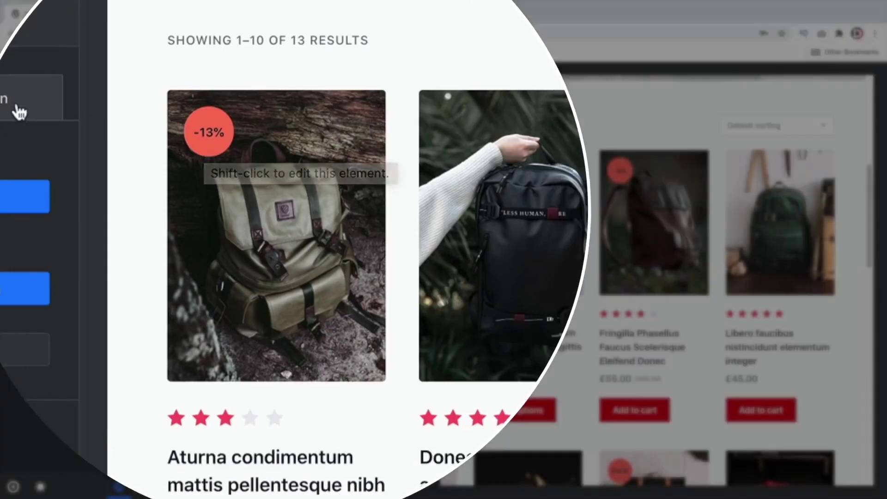
{"action": "left_click", "coordinate": [147, 160]}
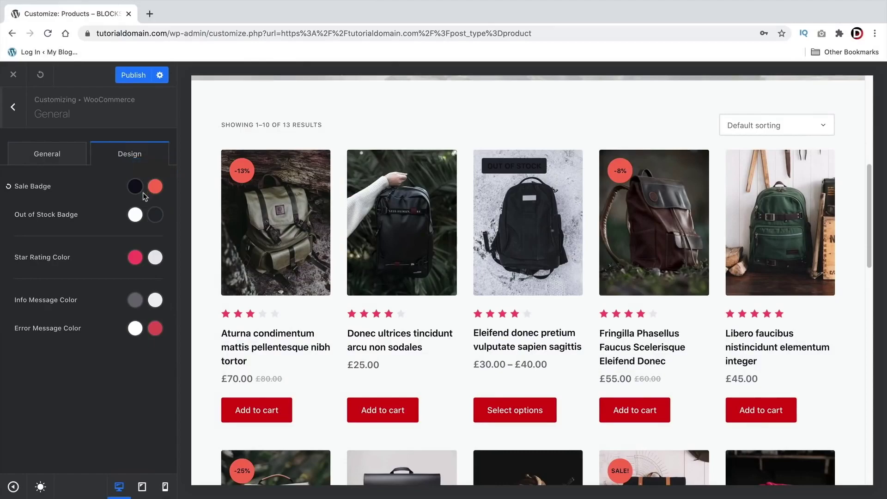
- Try fewer shop grid columns, return to five columns, and show the product card options
{"action": "mouse_move", "coordinate": [253, 233]}
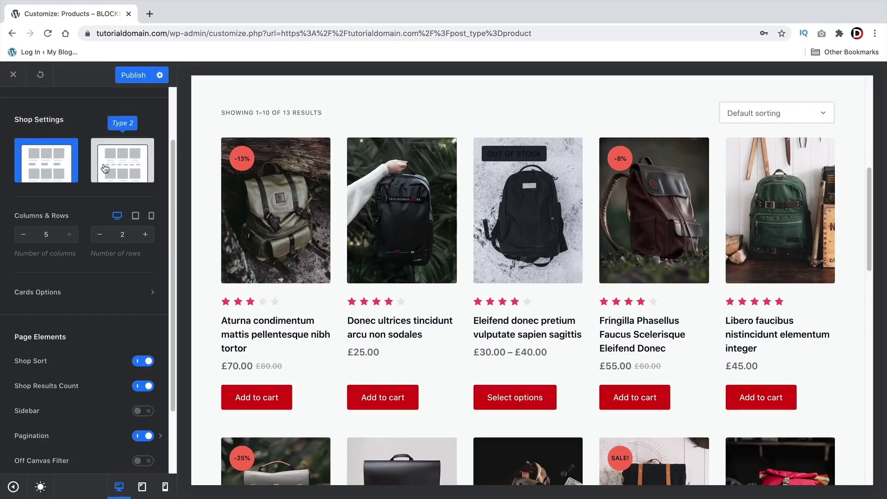
{"action": "left_click", "coordinate": [24, 234]}
{"action": "left_click", "coordinate": [24, 234]}
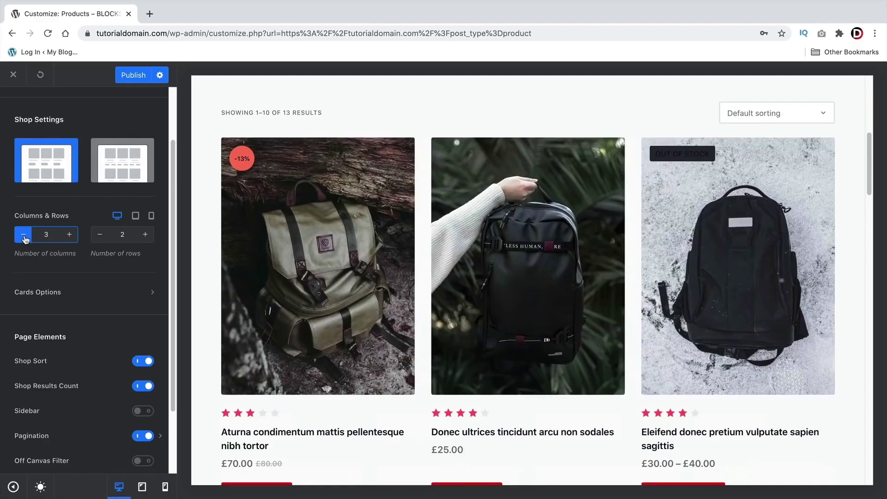
{"action": "left_click", "coordinate": [69, 234]}
{"action": "left_click", "coordinate": [70, 235]}
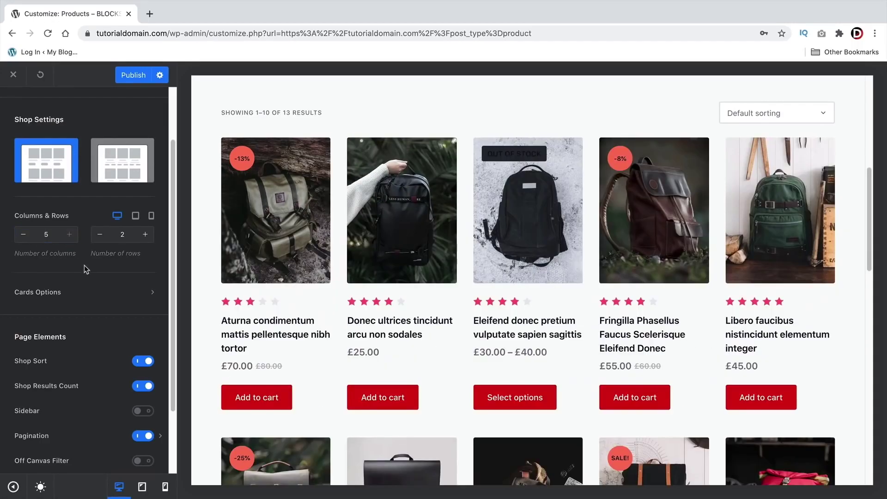
{"action": "scroll", "coordinate": [92, 252], "scroll_direction": "down", "scroll_amount": 2}
{"action": "left_click", "coordinate": [95, 243]}
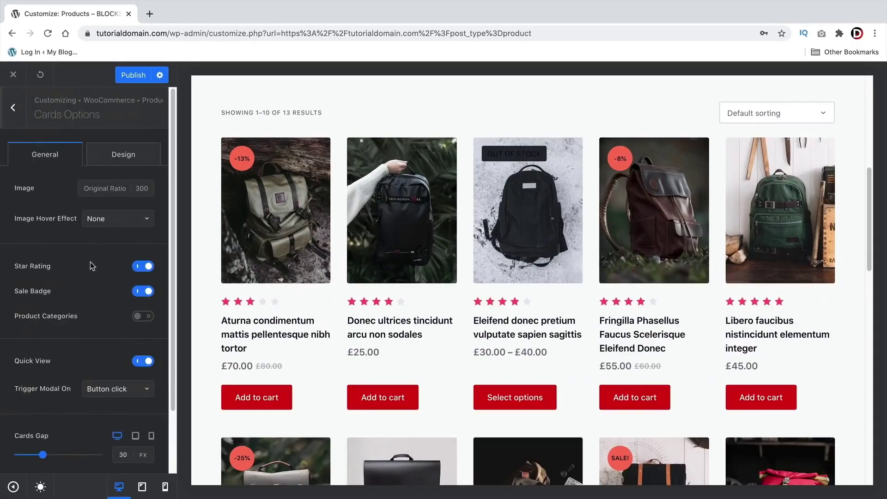
{"action": "scroll", "coordinate": [125, 256], "scroll_direction": "down", "scroll_amount": 2}
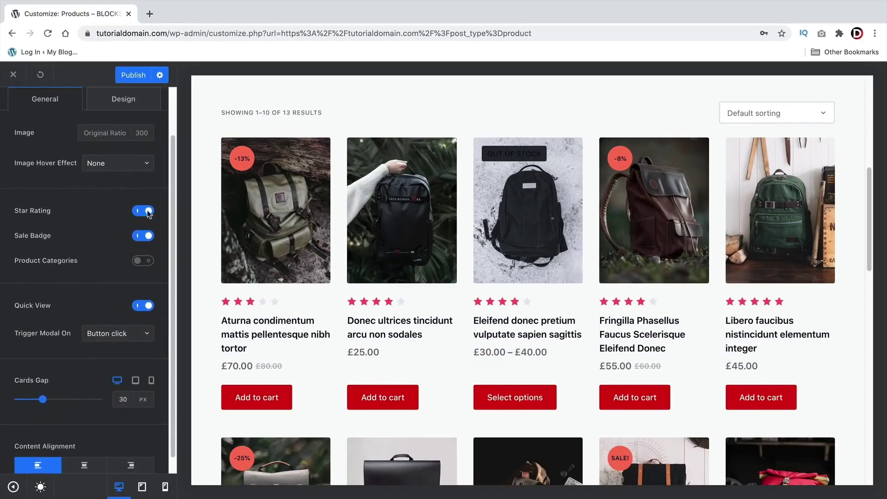
{"action": "scroll", "coordinate": [112, 237], "scroll_direction": "down", "scroll_amount": 1}
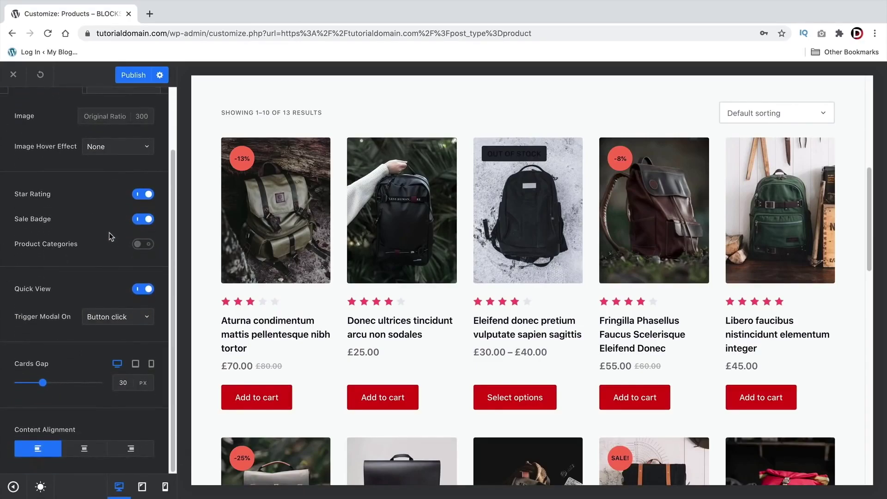
{"action": "scroll", "coordinate": [109, 232], "scroll_direction": "up", "scroll_amount": 3}
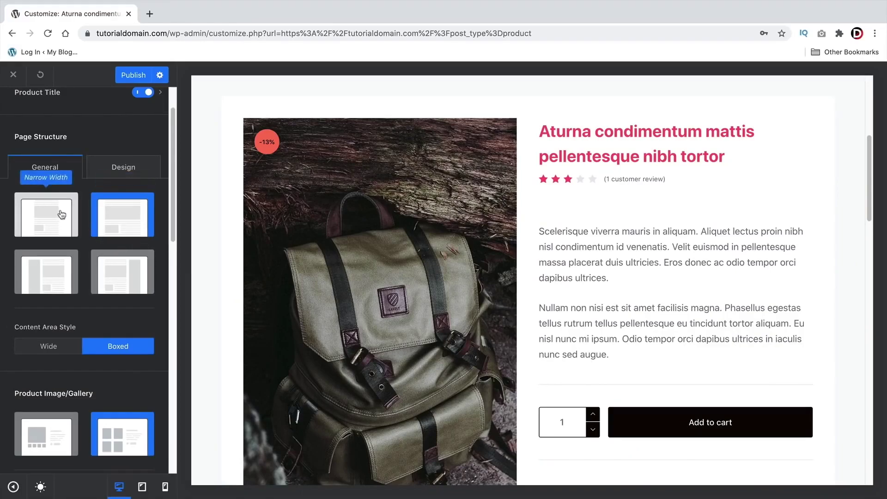
- Scroll through the Single Product settings to review the page structure options
{"action": "scroll", "coordinate": [128, 295], "scroll_direction": "down", "scroll_amount": 4}
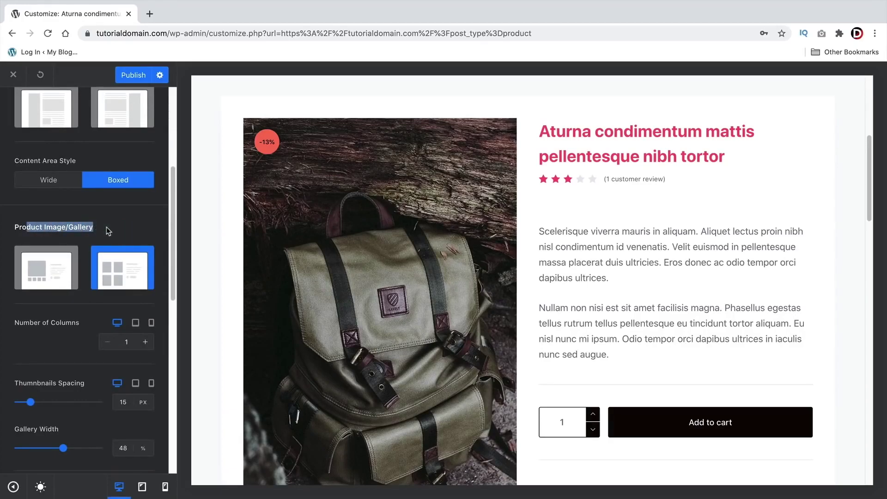
{"action": "scroll", "coordinate": [106, 226], "scroll_direction": "down", "scroll_amount": 4}
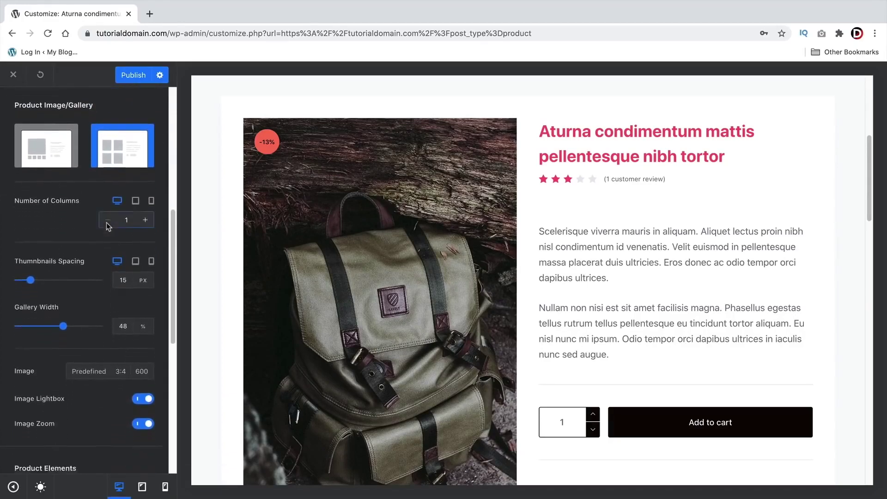
{"action": "scroll", "coordinate": [88, 184], "scroll_direction": "down", "scroll_amount": 2}
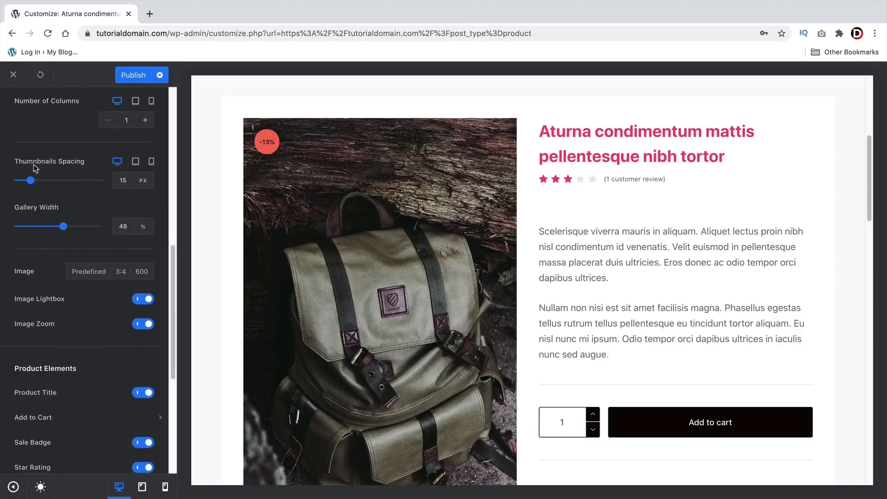
{"action": "scroll", "coordinate": [27, 216], "scroll_direction": "down", "scroll_amount": 4}
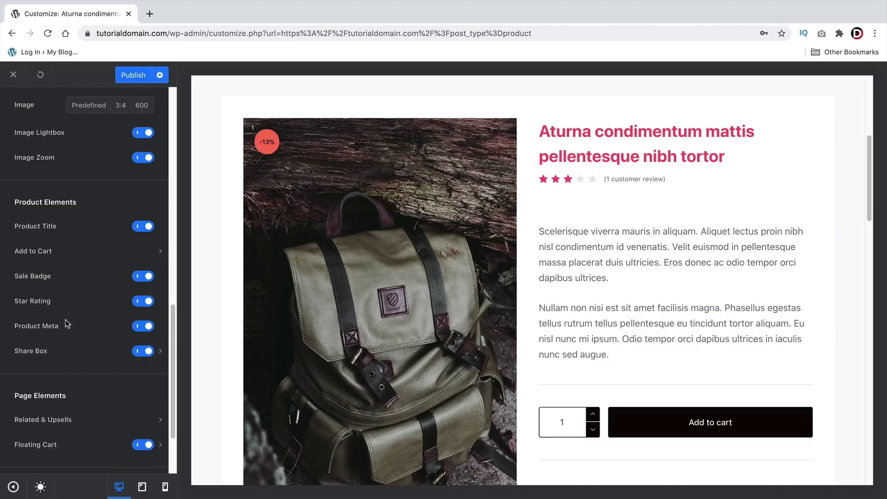
{"action": "scroll", "coordinate": [66, 320], "scroll_direction": "down", "scroll_amount": 3}
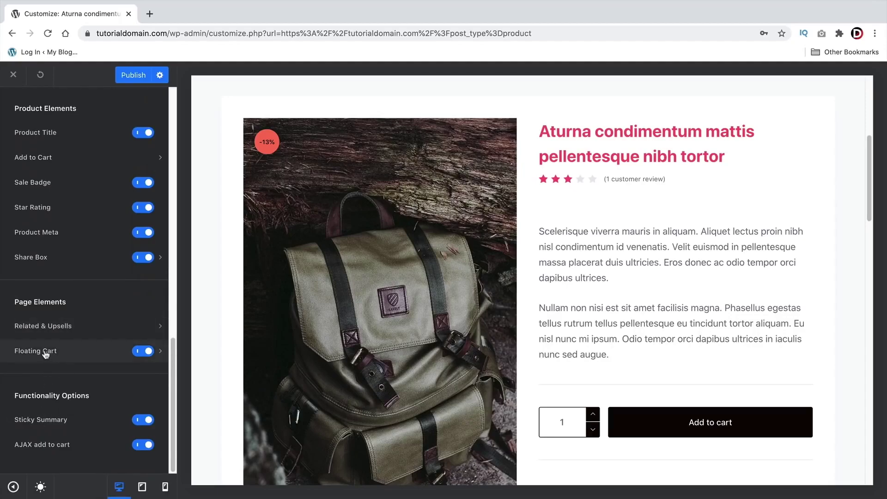
{"action": "scroll", "coordinate": [223, 304], "scroll_direction": "down", "scroll_amount": 8}
- Raise the preview product quantity to 10, then scroll the three-per-row shop archive preview
{"action": "left_click", "coordinate": [764, 91]}
{"action": "left_click", "coordinate": [764, 91]}
{"action": "left_click", "coordinate": [764, 91]}
{"action": "left_click", "coordinate": [764, 91]}
{"action": "left_click", "coordinate": [764, 91]}
{"action": "left_click", "coordinate": [752, 86]}
{"action": "left_click", "coordinate": [752, 86]}
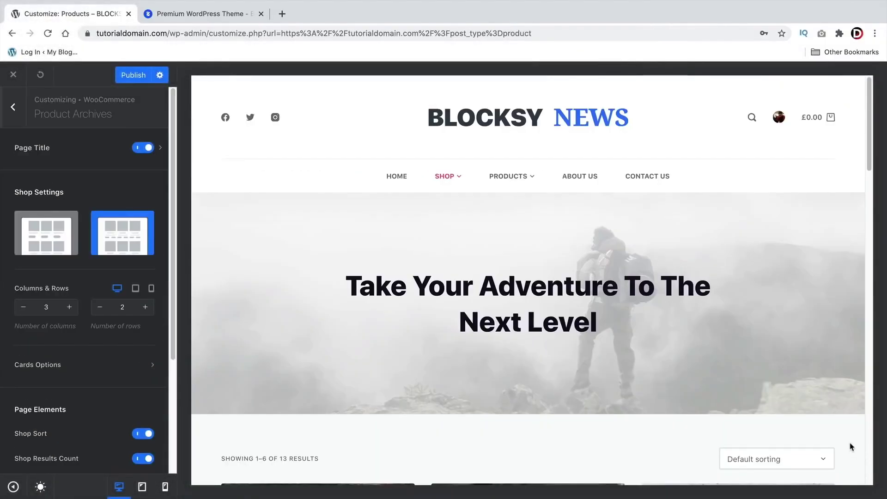
{"action": "scroll", "coordinate": [852, 447], "scroll_direction": "down", "scroll_amount": 8}
{"action": "scroll", "coordinate": [849, 444], "scroll_direction": "down", "scroll_amount": 7}
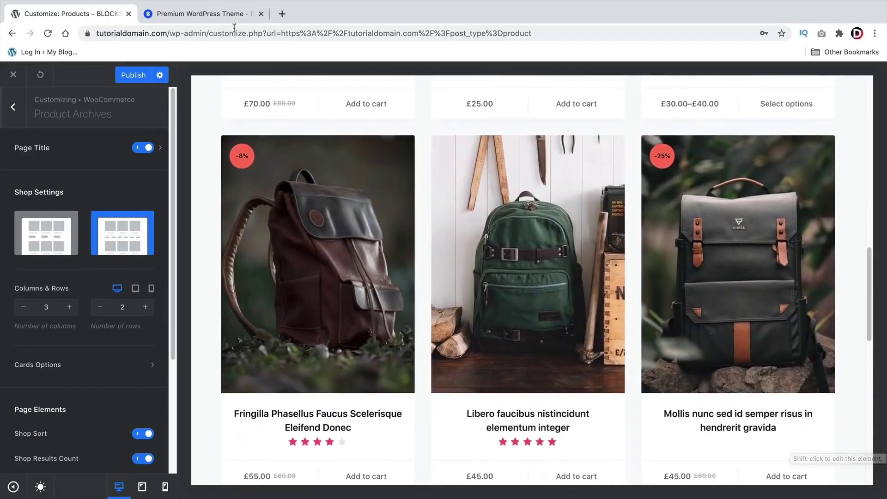
- Colour the website frame bright aqua (#25f4d5) and shrink the frame size to 29 px
{"action": "left_click", "coordinate": [208, 14]}
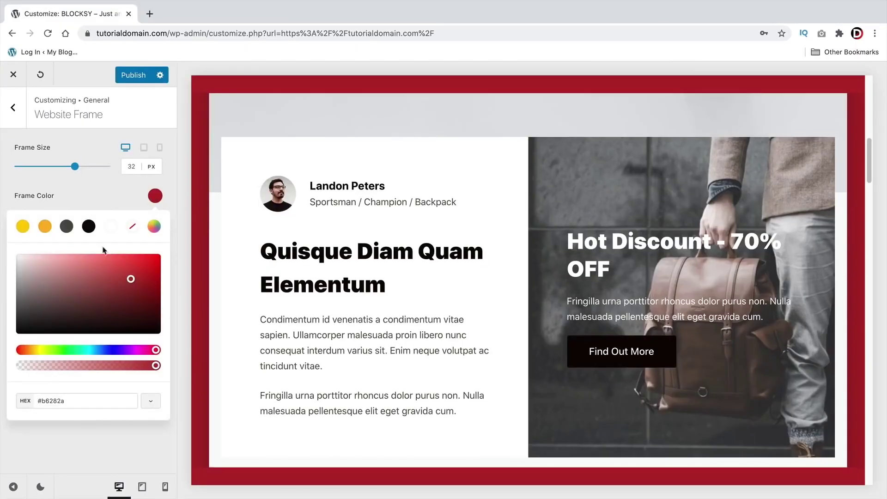
{"action": "left_click", "coordinate": [88, 226]}
{"action": "left_click", "coordinate": [128, 291]}
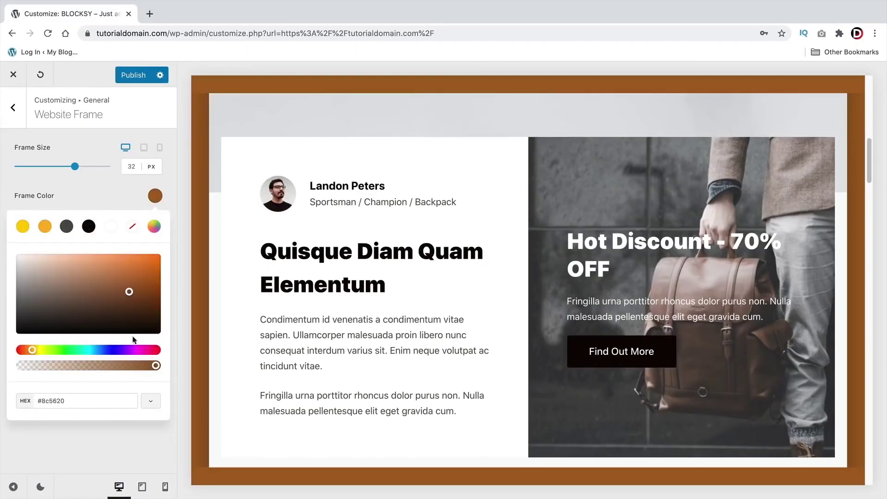
{"action": "left_click_drag", "start_coordinate": [134, 350], "coordinate": [78, 350]}
{"action": "left_click_drag", "start_coordinate": [132, 291], "coordinate": [154, 259]}
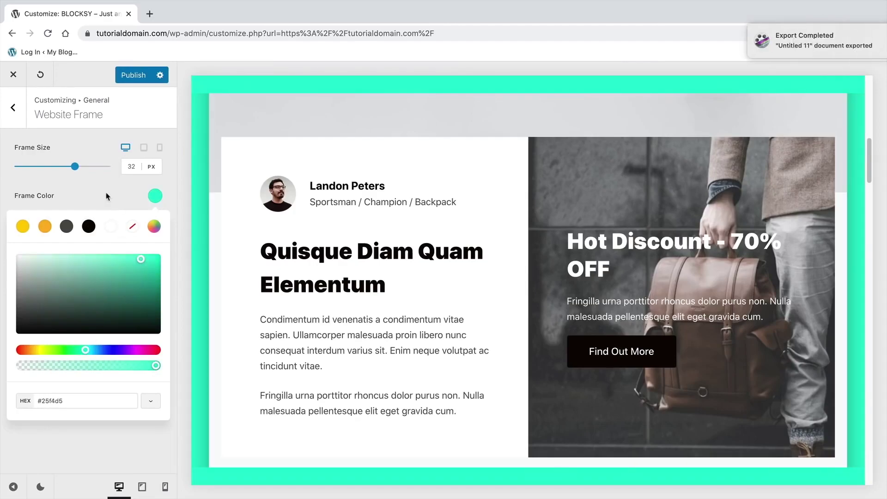
{"action": "left_click_drag", "start_coordinate": [74, 166], "coordinate": [68, 169]}
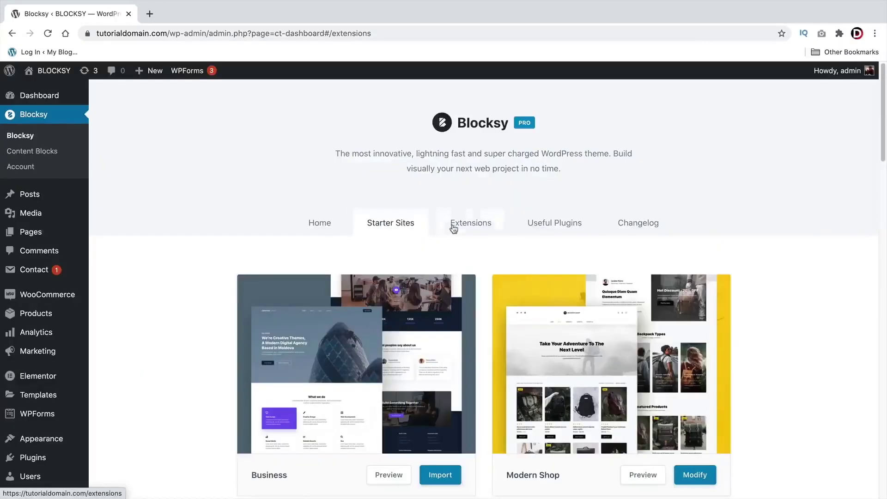
- Browse the list of free Blocksy extensions on the dashboard
{"action": "left_click", "coordinate": [462, 223]}
{"action": "scroll", "coordinate": [464, 217], "scroll_direction": "down", "scroll_amount": 2}
{"action": "scroll", "coordinate": [647, 208], "scroll_direction": "down", "scroll_amount": 3}
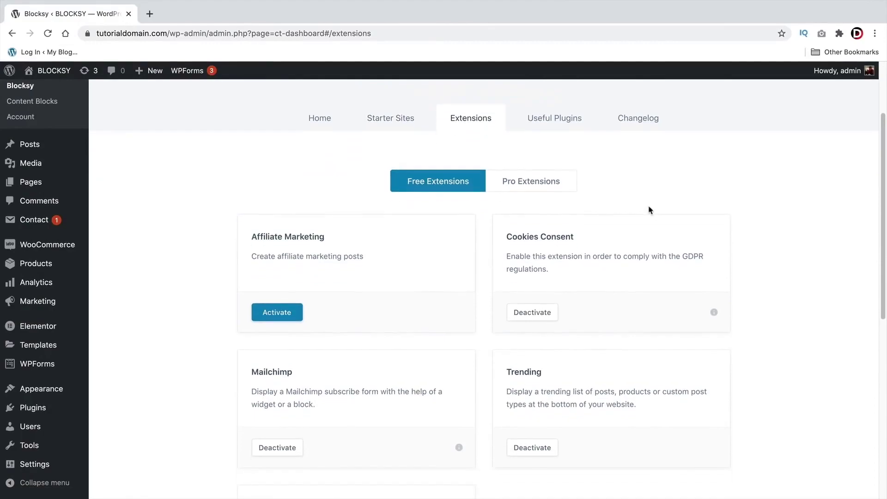
{"action": "scroll", "coordinate": [625, 269], "scroll_direction": "down", "scroll_amount": 2}
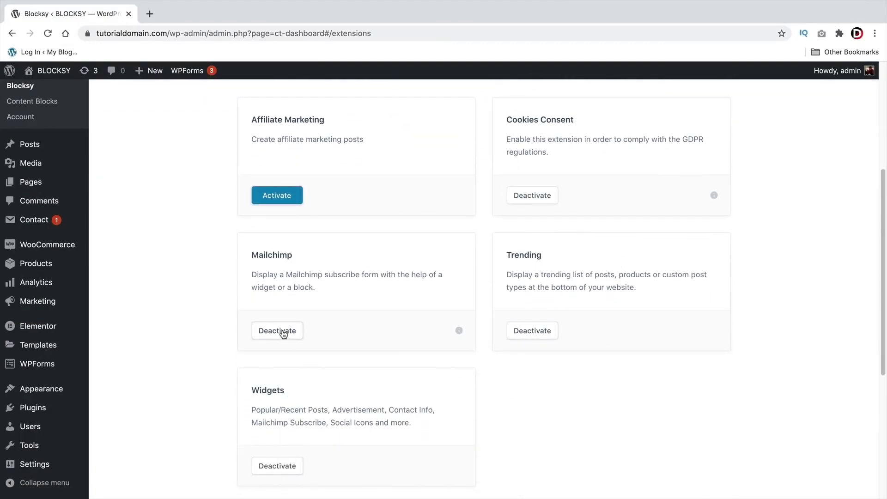
{"action": "scroll", "coordinate": [283, 334], "scroll_direction": "up", "scroll_amount": 3}
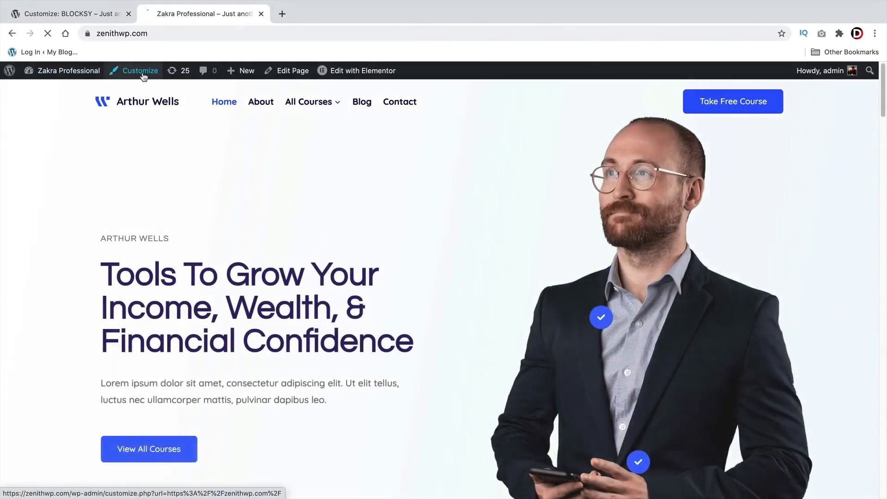
- Open the Zakra Professional customizer, view the General > Layout settings, then go back to General
{"action": "left_click", "coordinate": [140, 71]}
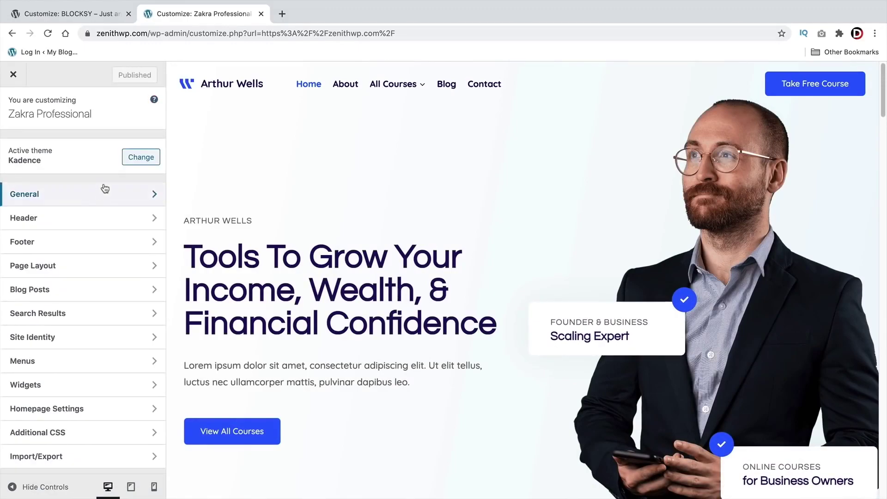
{"action": "left_click", "coordinate": [100, 188]}
{"action": "left_click", "coordinate": [100, 148]}
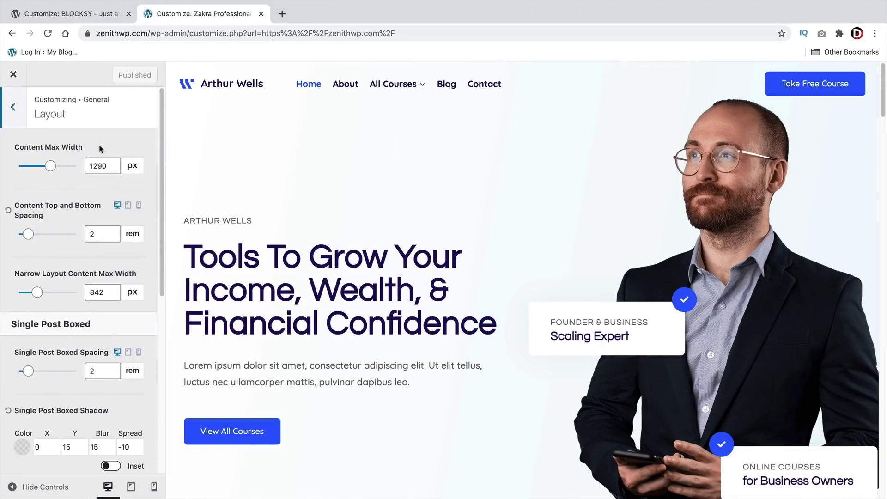
{"action": "left_click", "coordinate": [13, 110]}
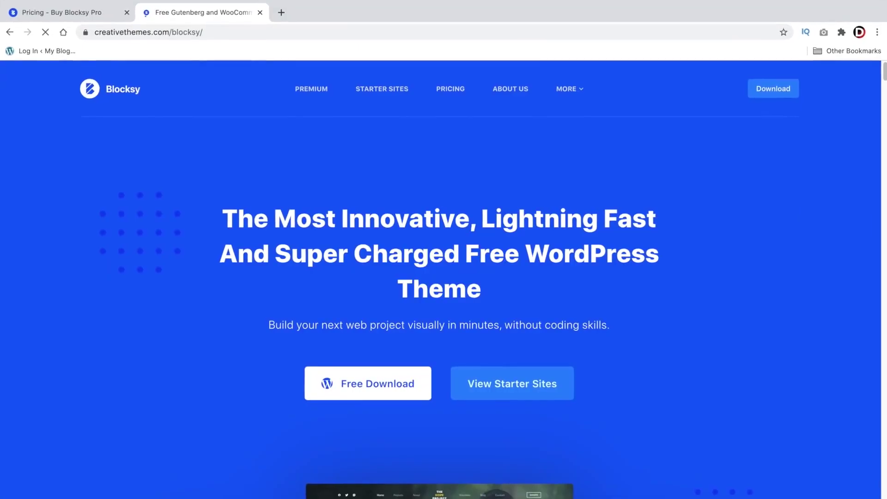